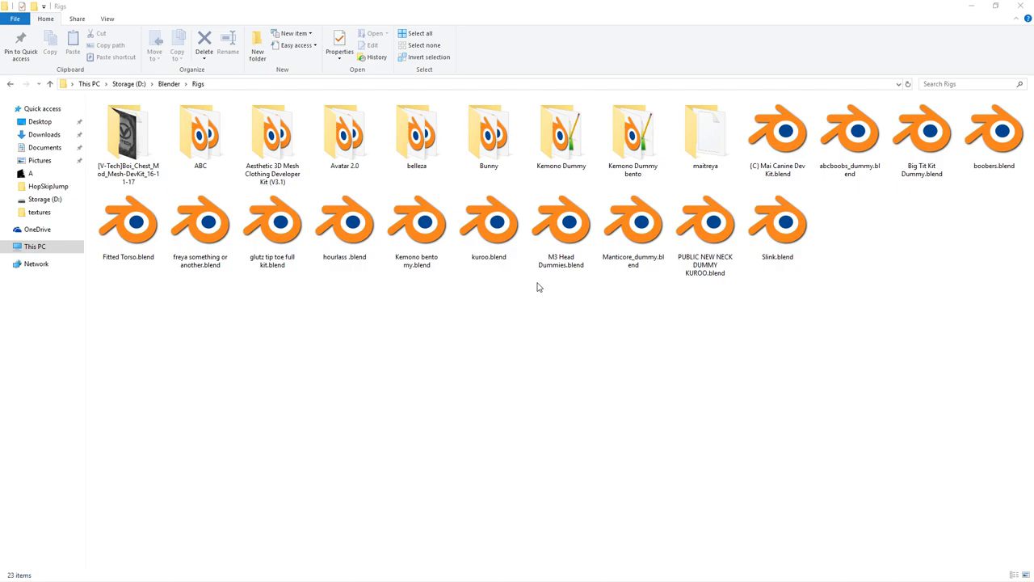
Open Fitted Torso.blend from the Rigs folder and hide everything except the Busty Torso.001 mesh.
{"action": "left_click", "coordinate": [529, 315]}
{"action": "double_click", "coordinate": [138, 243]}
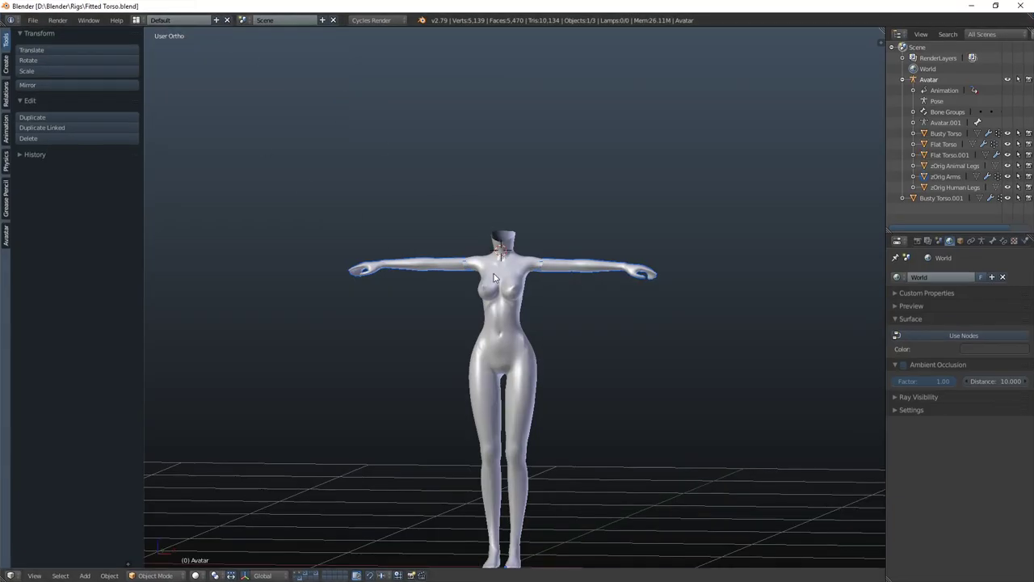
{"action": "right_click", "coordinate": [495, 277]}
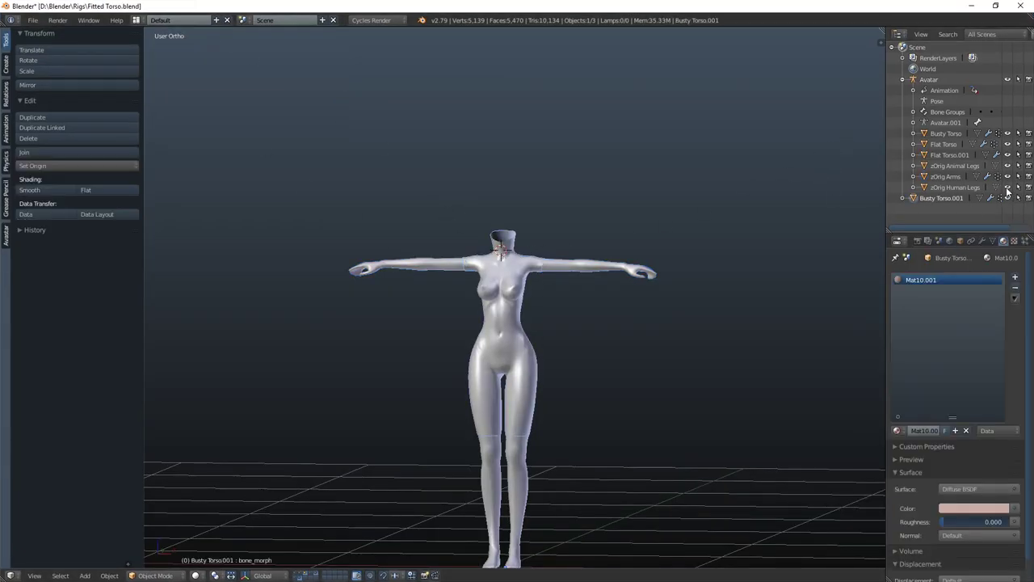
{"action": "left_click_drag", "start_coordinate": [1007, 187], "coordinate": [1014, 51]}
Put the Busty Torso.001 mesh into Edit Mode and deselect all of its geometry.
{"action": "scroll", "coordinate": [493, 327], "scroll_direction": "up", "scroll_amount": 5}
{"action": "mouse_move", "coordinate": [504, 332]}
{"action": "middle_mouse_down", "text": "shift"}
{"action": "mouse_move", "coordinate": [554, 176]}
{"action": "mouse_move", "coordinate": [514, 247]}
{"action": "middle_mouse_up", "text": "shift"}
{"action": "mouse_move", "coordinate": [640, 201]}
{"action": "middle_mouse_down"}
{"action": "mouse_move", "coordinate": [524, 198]}
{"action": "mouse_move", "coordinate": [516, 239]}
{"action": "middle_mouse_up"}
{"action": "key", "text": "Tab"}
{"action": "left_click", "coordinate": [555, 195]}
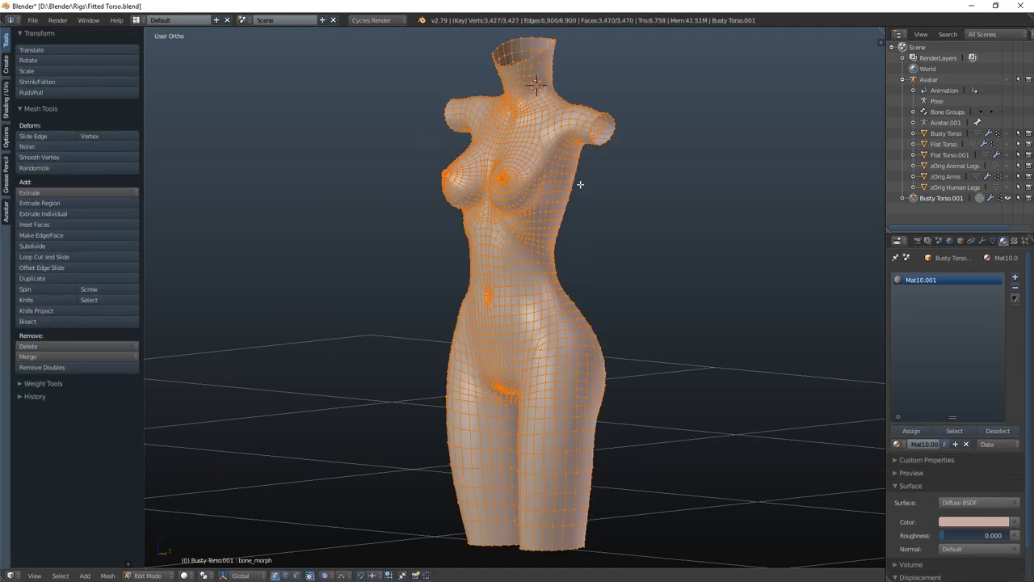
{"action": "middle_click_drag", "start_coordinate": [464, 214], "coordinate": [519, 216]}
{"action": "key", "text": "a"}
Examine the Busty Torso.001 mesh topology on the waist, chest, side and back.
{"action": "scroll", "coordinate": [530, 252], "scroll_direction": "up", "scroll_amount": 3}
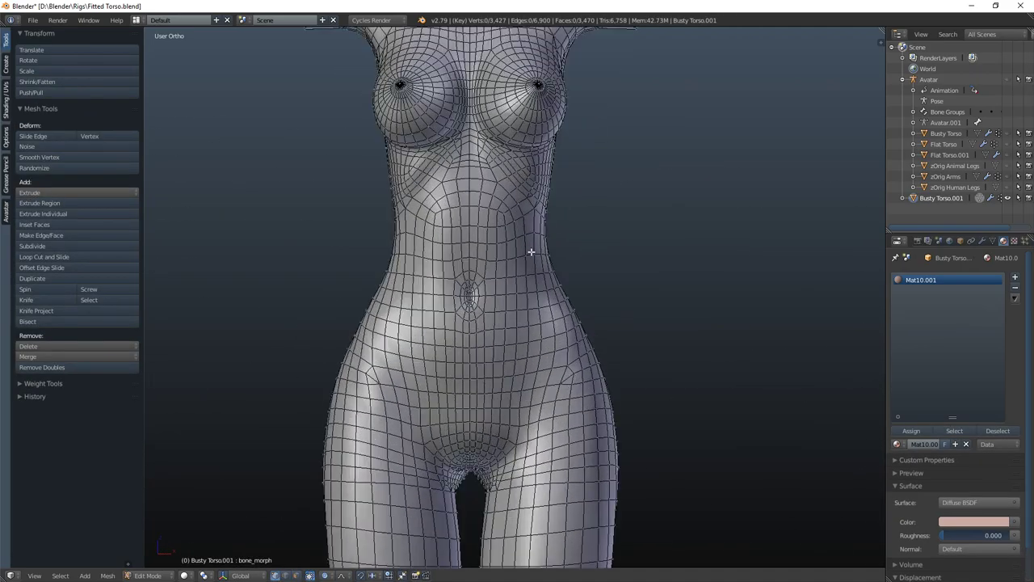
{"action": "scroll", "coordinate": [531, 252], "scroll_direction": "up", "scroll_amount": 2}
{"action": "middle_click_drag", "start_coordinate": [536, 368], "coordinate": [609, 199], "text": "shift"}
{"action": "middle_click_drag", "start_coordinate": [499, 284], "coordinate": [485, 511]}
{"action": "scroll", "coordinate": [524, 283], "scroll_direction": "up", "scroll_amount": 4}
{"action": "scroll", "coordinate": [523, 307], "scroll_direction": "down", "scroll_amount": 4}
{"action": "middle_click_drag", "start_coordinate": [437, 243], "coordinate": [745, 284]}
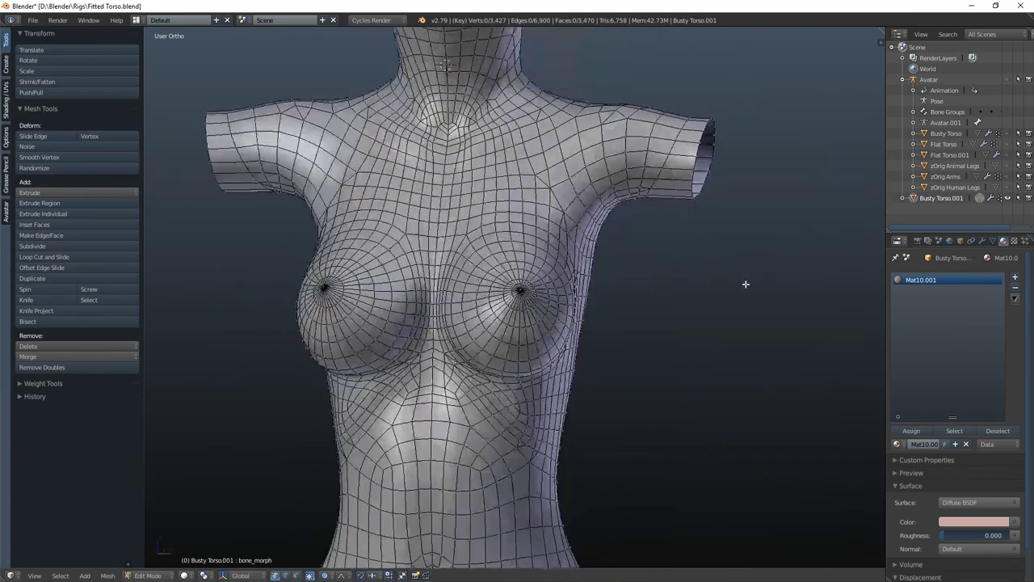
{"action": "middle_click_drag", "start_coordinate": [596, 312], "coordinate": [558, 229]}
{"action": "middle_click_drag", "start_coordinate": [608, 379], "coordinate": [536, 98], "text": "shift"}
{"action": "scroll", "coordinate": [580, 168], "scroll_direction": "down", "scroll_amount": 4}
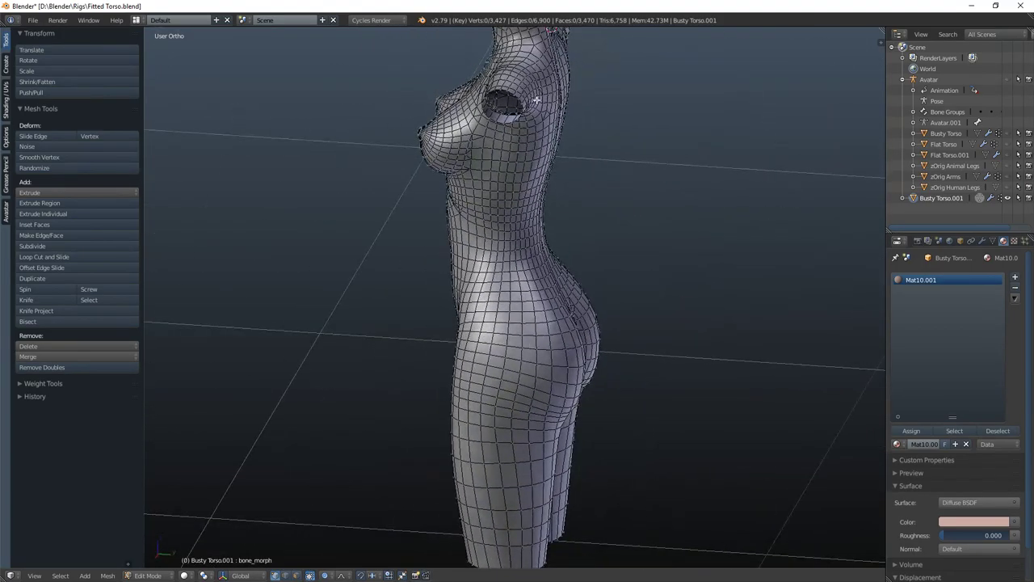
{"action": "middle_click_drag", "start_coordinate": [533, 210], "coordinate": [568, 97]}
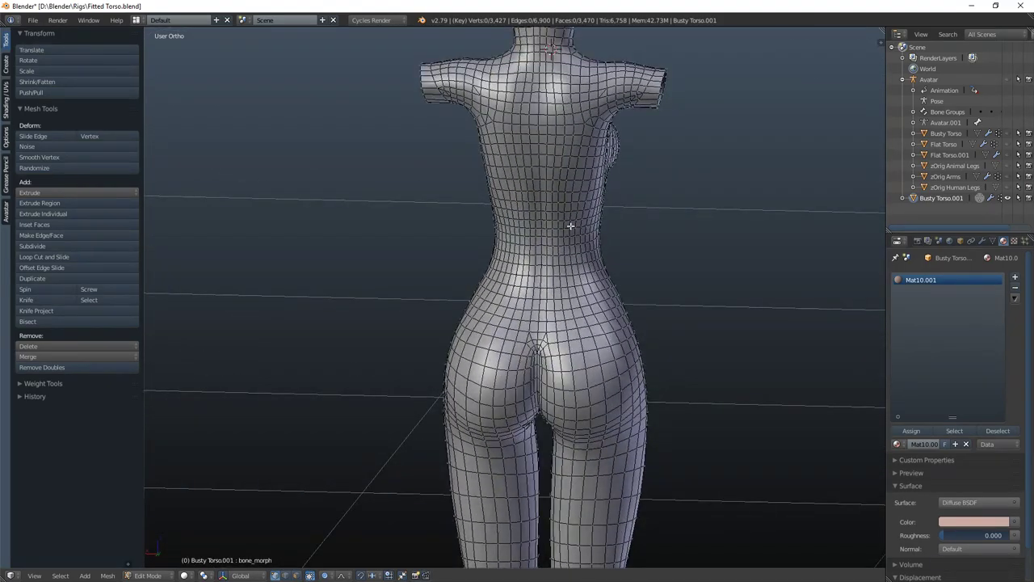
{"action": "middle_click_drag", "start_coordinate": [517, 146], "coordinate": [549, 144]}
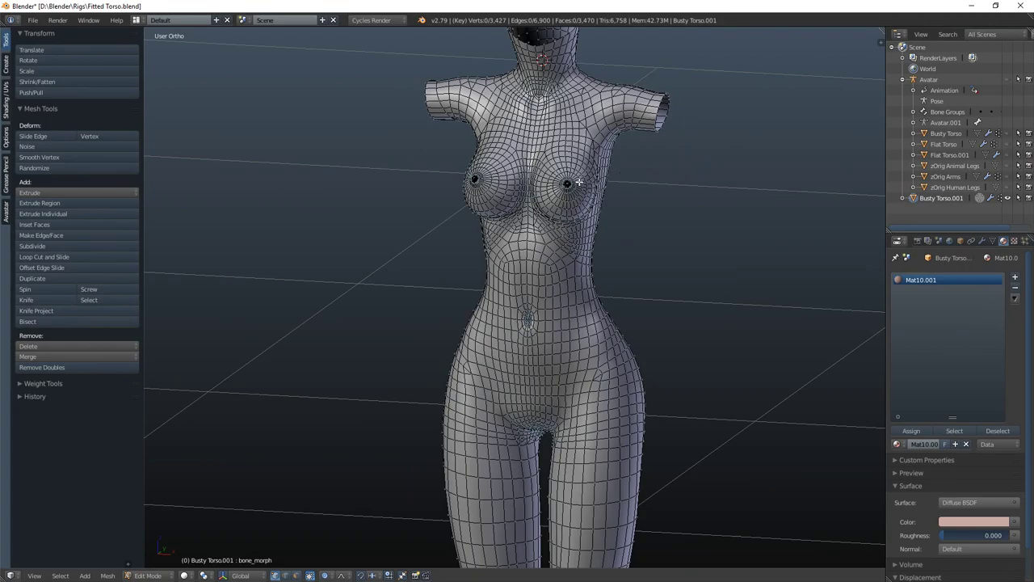
{"action": "middle_click_drag", "start_coordinate": [579, 182], "coordinate": [512, 235], "text": "shift"}
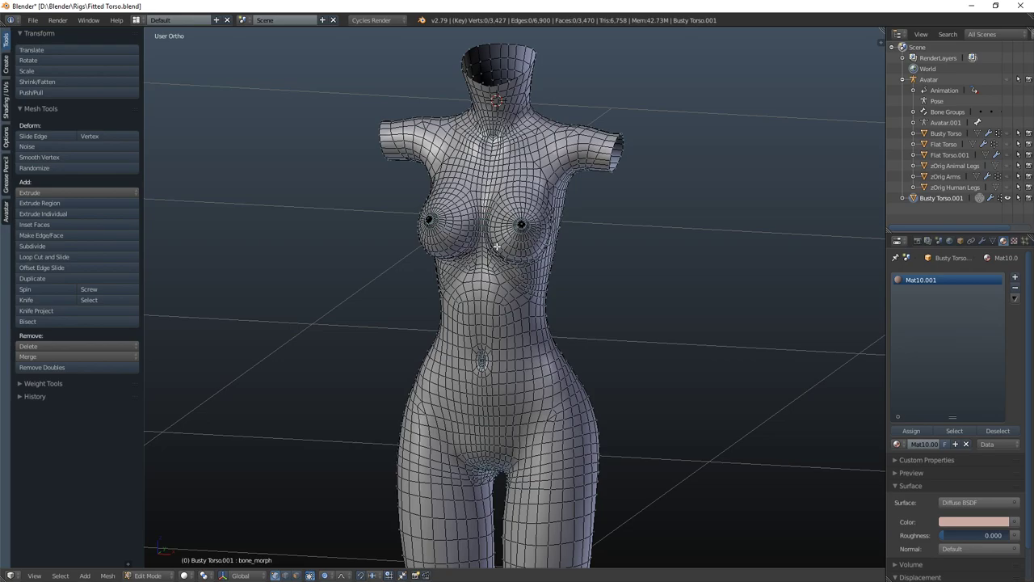
Quit Blender without saving and open Maitreya_MeshBodyKit_Complete.blend from the maitreya rig folder.
{"action": "left_click", "coordinate": [1017, 6]}
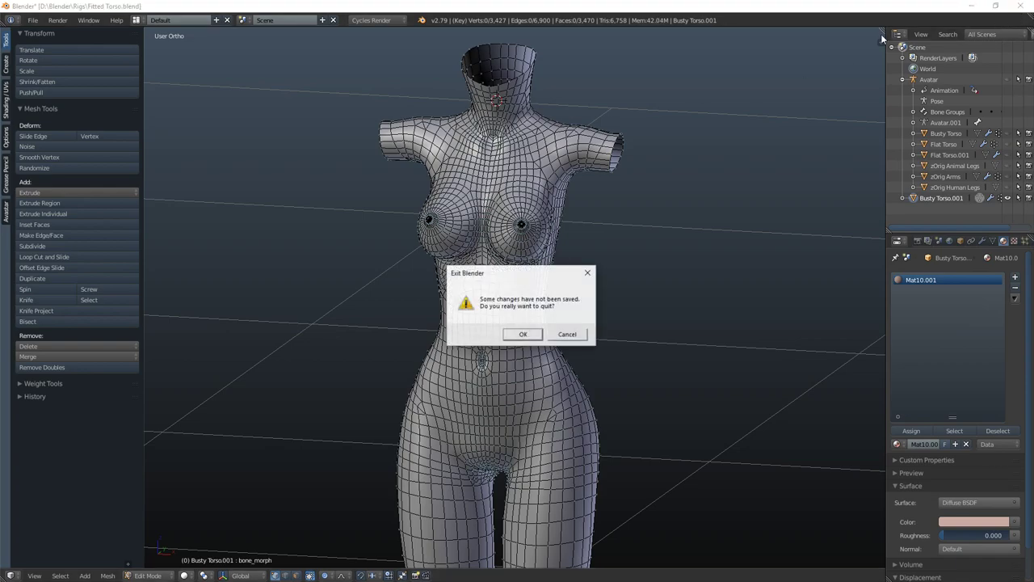
{"action": "left_click", "coordinate": [523, 334]}
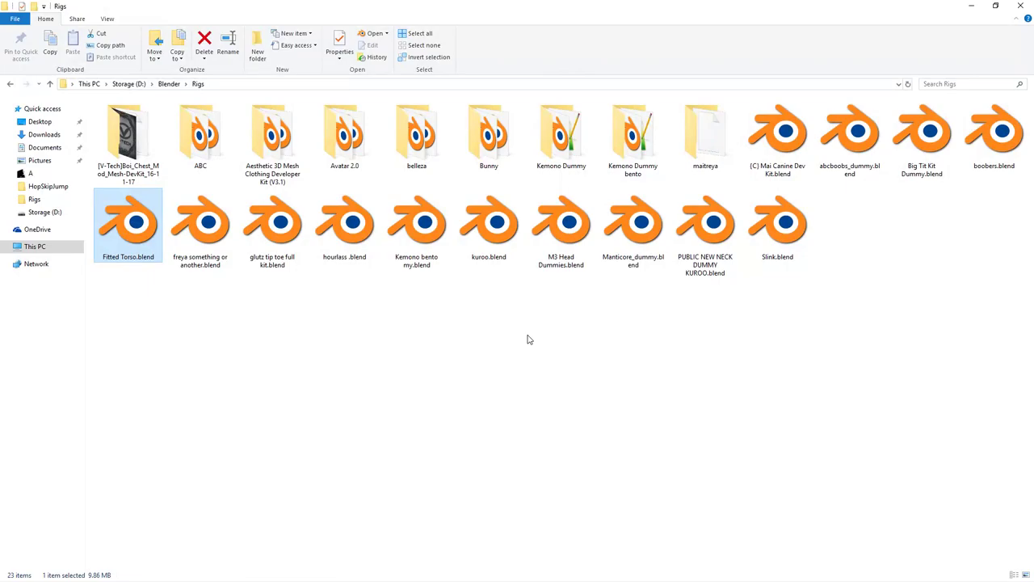
{"action": "double_click", "coordinate": [714, 153]}
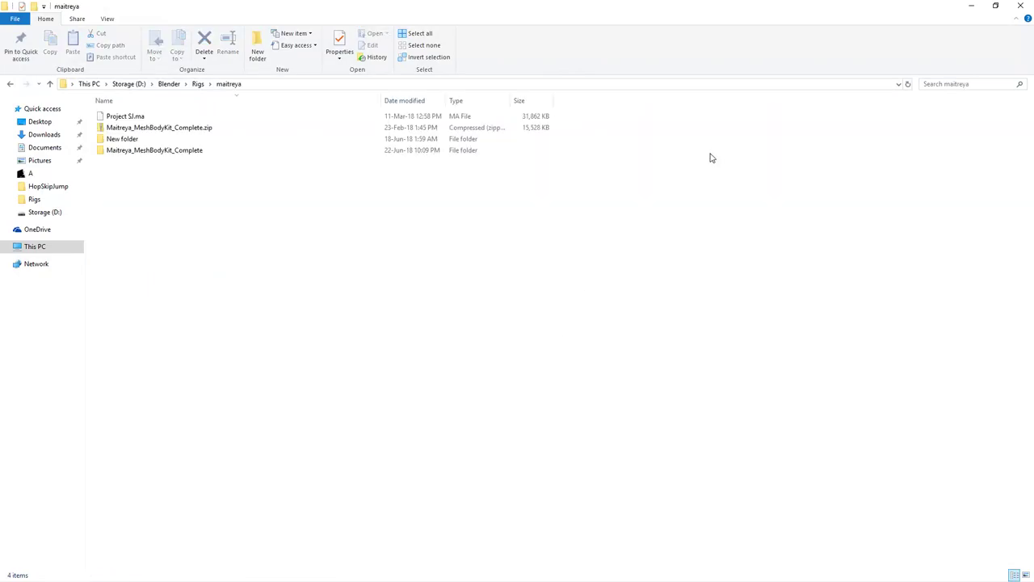
{"action": "double_click", "coordinate": [138, 151]}
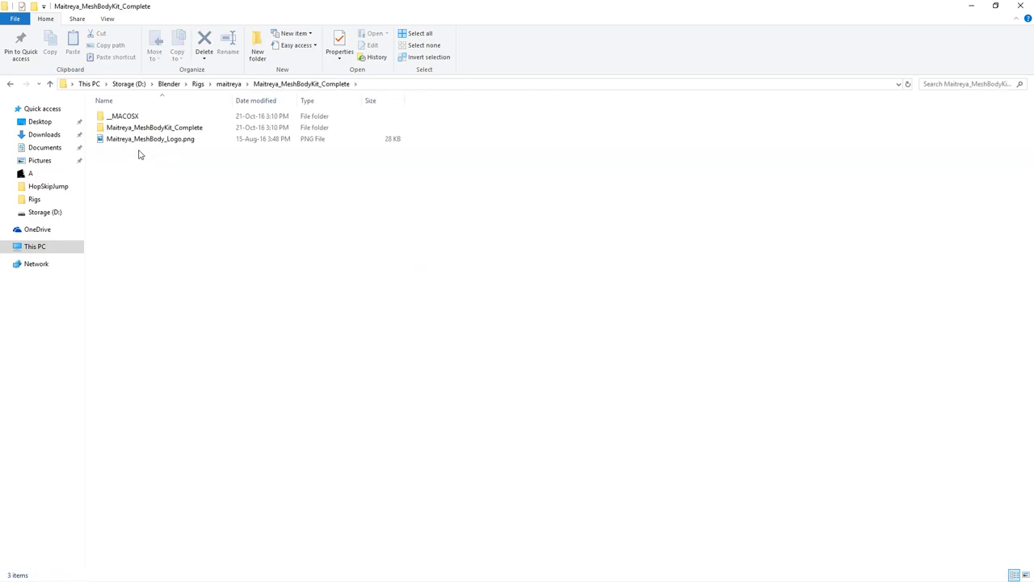
{"action": "double_click", "coordinate": [180, 127]}
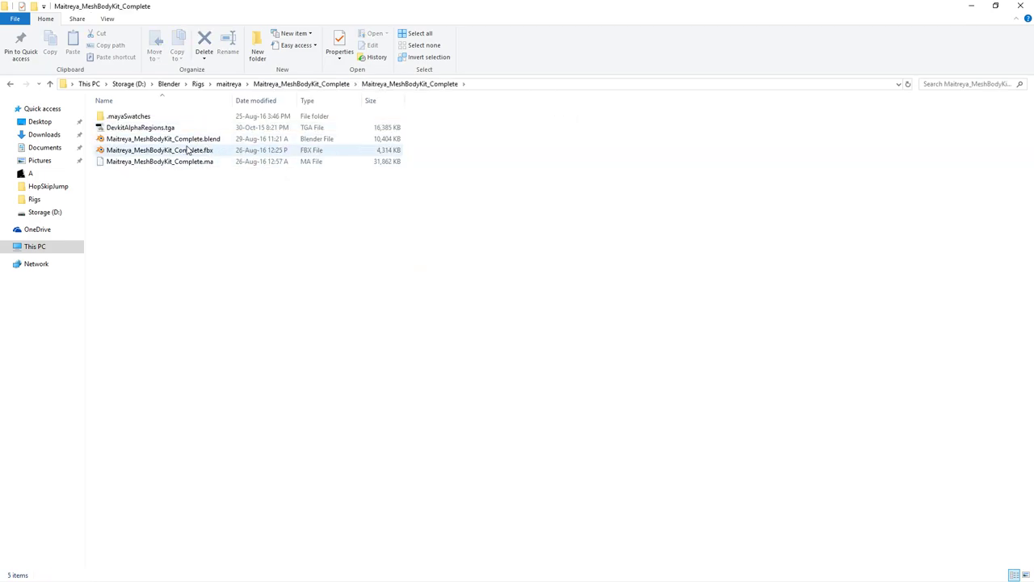
{"action": "double_click", "coordinate": [183, 139]}
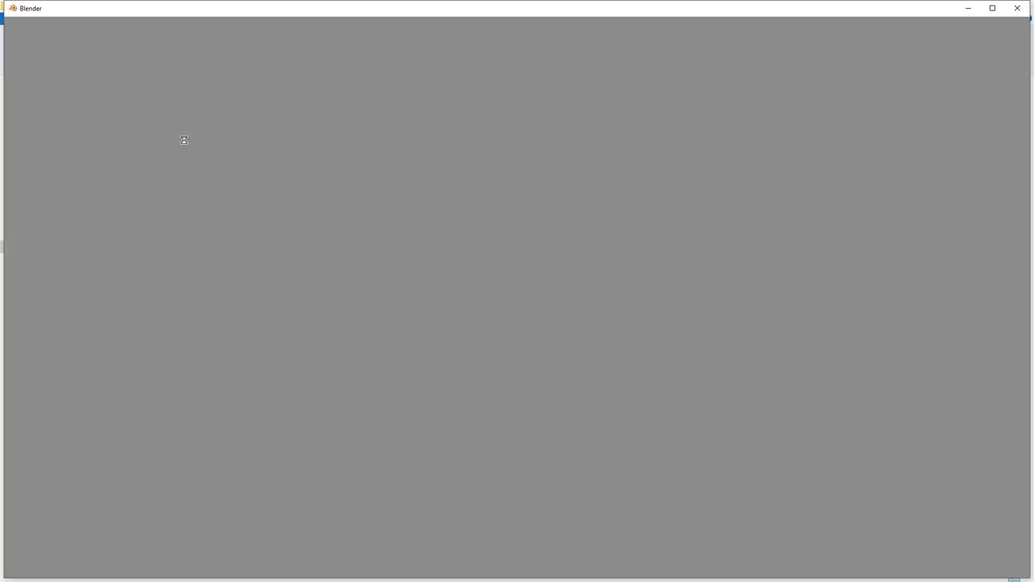
Hide the Avastar Maitreya armature and all of its meshes except Body_Master.
{"action": "scroll", "coordinate": [467, 252], "scroll_direction": "up", "scroll_amount": 6}
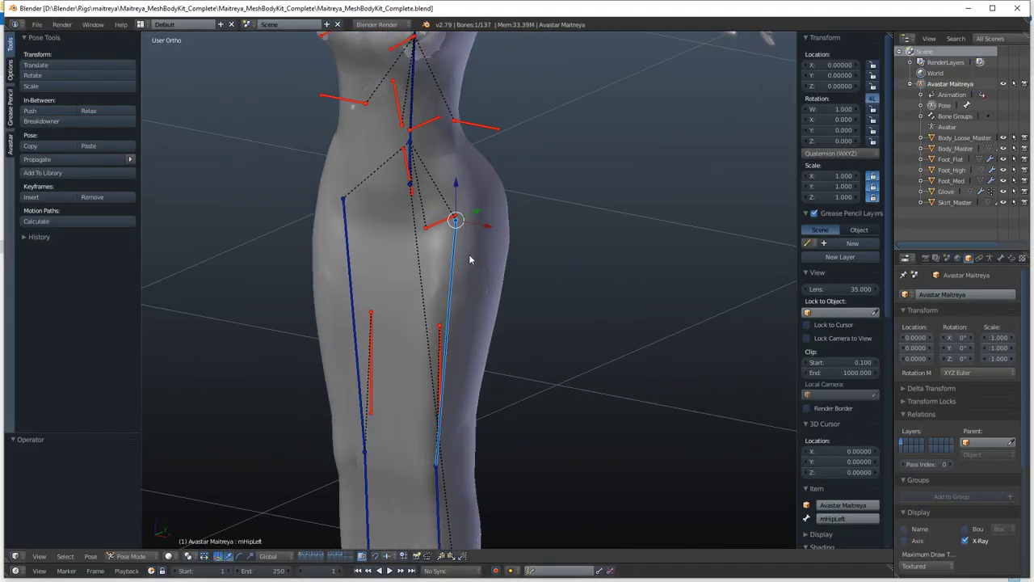
{"action": "left_click_drag", "start_coordinate": [1002, 159], "coordinate": [1003, 202]}
{"action": "left_click", "coordinate": [1003, 149]}
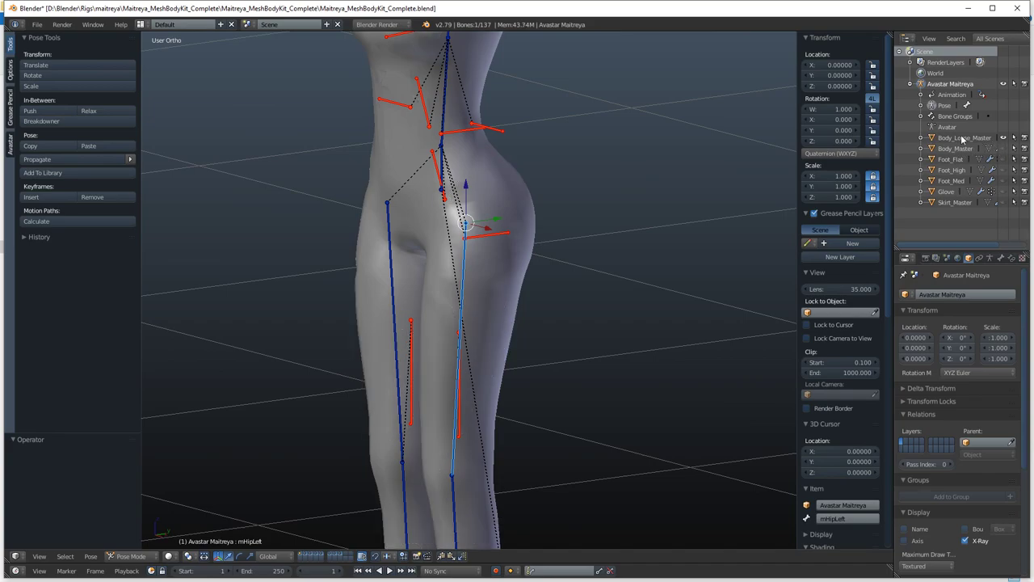
{"action": "left_click", "coordinate": [1005, 139]}
{"action": "left_click", "coordinate": [1003, 149]}
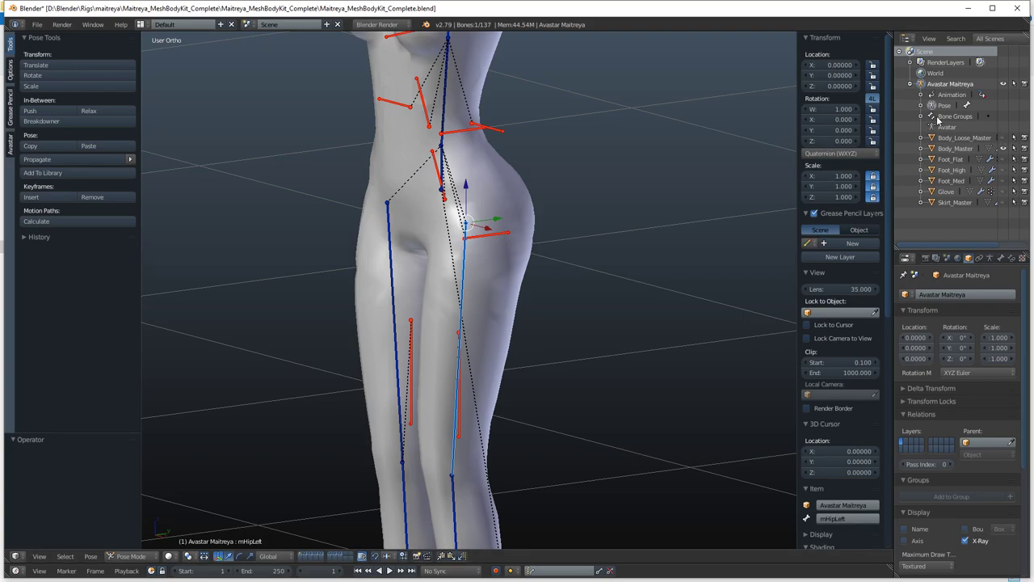
{"action": "left_click", "coordinate": [1003, 84]}
Select the Body_Master mesh, enter Edit Mode and deselect all of its geometry.
{"action": "middle_click_drag", "start_coordinate": [472, 155], "coordinate": [466, 352], "text": "shift"}
{"action": "right_click", "coordinate": [486, 198]}
{"action": "key", "text": "Tab"}
{"action": "left_click", "coordinate": [591, 160]}
{"action": "scroll", "coordinate": [498, 286], "scroll_direction": "up", "scroll_amount": 2}
{"action": "middle_click_drag", "start_coordinate": [539, 256], "coordinate": [483, 273]}
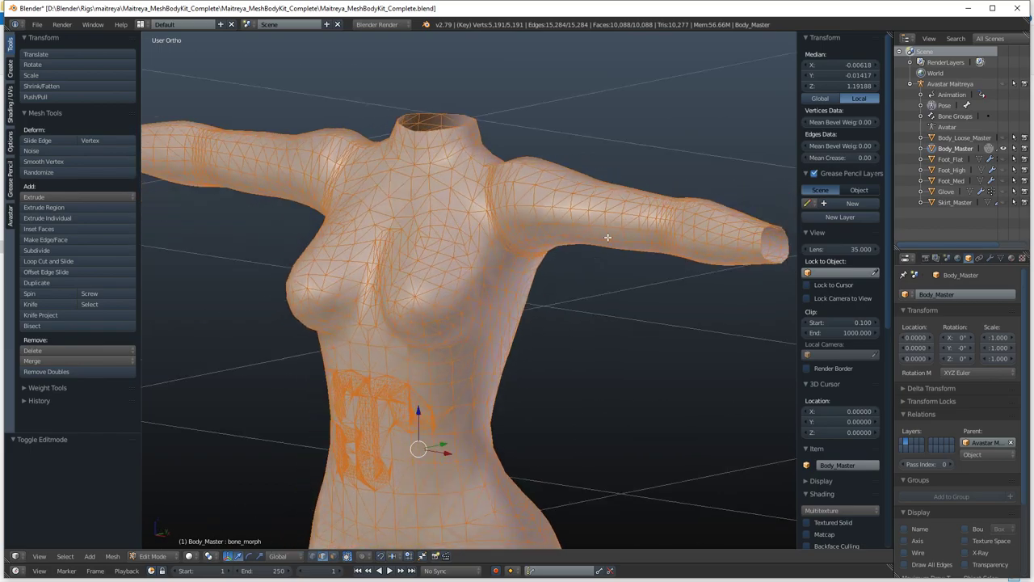
{"action": "key", "text": "a"}
Examine the Body_Master mesh topology around the belly and the lower back.
{"action": "middle_click_drag", "start_coordinate": [544, 248], "coordinate": [509, 250]}
{"action": "middle_click_drag", "start_coordinate": [533, 305], "coordinate": [485, 339]}
{"action": "scroll", "coordinate": [478, 342], "scroll_direction": "up", "scroll_amount": 4}
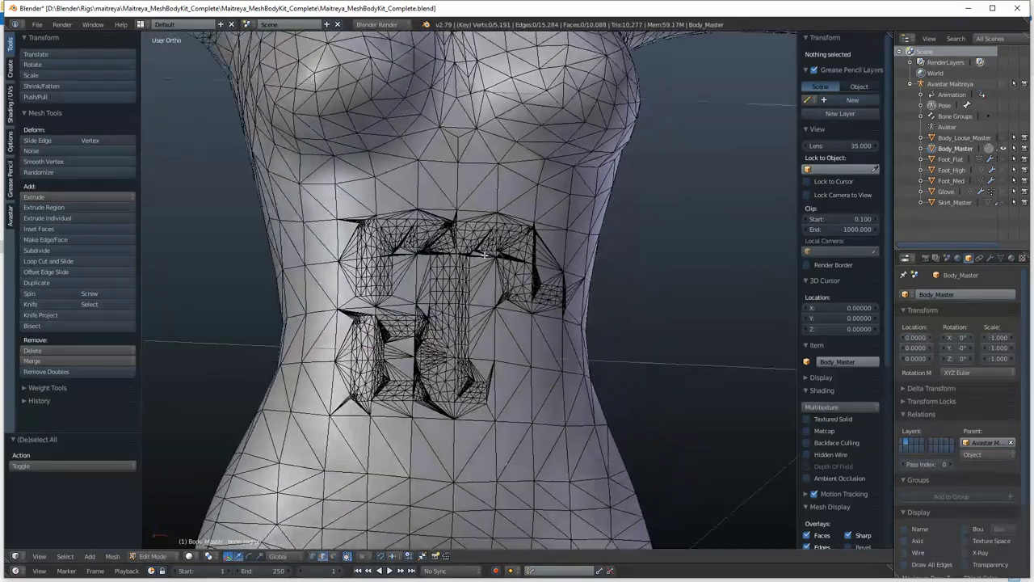
{"action": "middle_click_drag", "start_coordinate": [497, 376], "coordinate": [471, 303]}
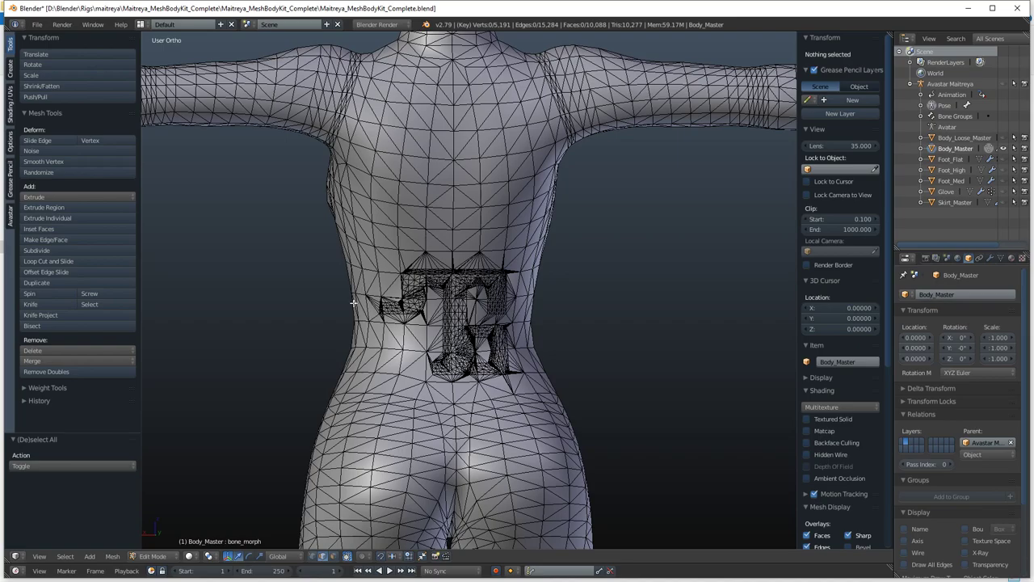
{"action": "middle_click_drag", "start_coordinate": [443, 348], "coordinate": [570, 346]}
{"action": "scroll", "coordinate": [570, 347], "scroll_direction": "down", "scroll_amount": 2}
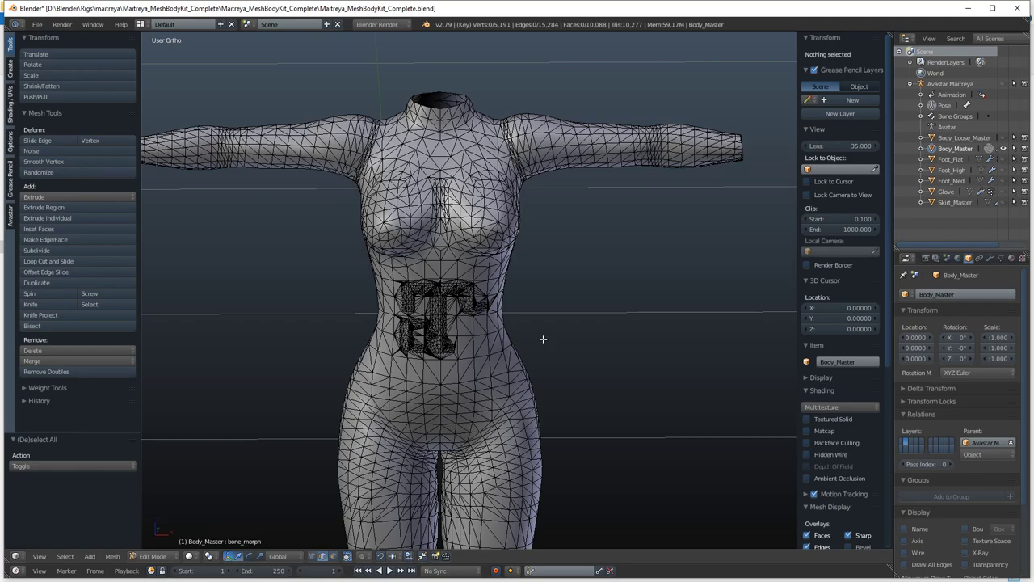
{"action": "middle_click_drag", "start_coordinate": [492, 218], "coordinate": [429, 194]}
{"action": "scroll", "coordinate": [428, 194], "scroll_direction": "up", "scroll_amount": 4}
{"action": "middle_click_drag", "start_coordinate": [563, 276], "coordinate": [420, 297]}
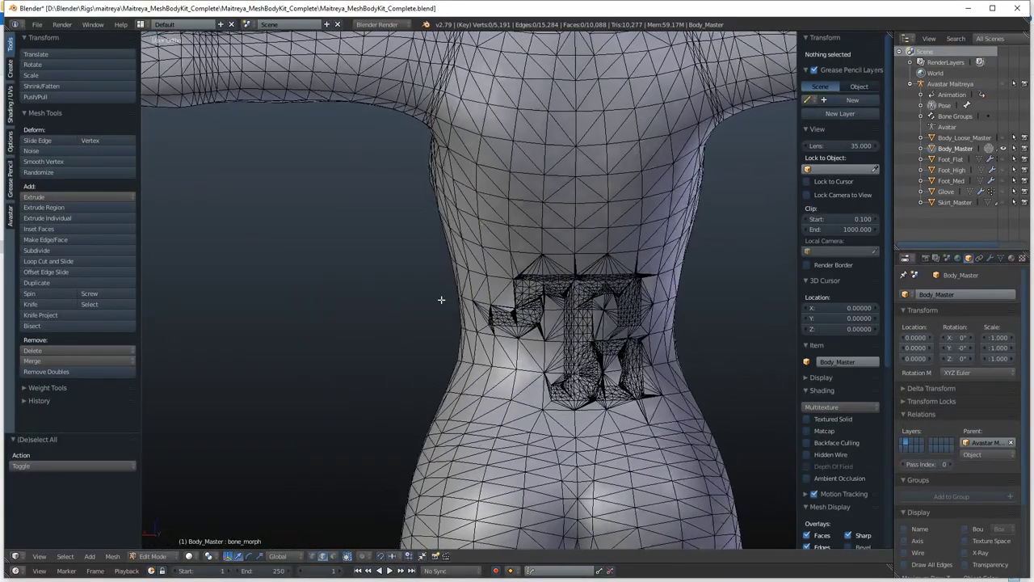
{"action": "scroll", "coordinate": [419, 298], "scroll_direction": "down", "scroll_amount": 2}
{"action": "middle_click_drag", "start_coordinate": [485, 269], "coordinate": [399, 219]}
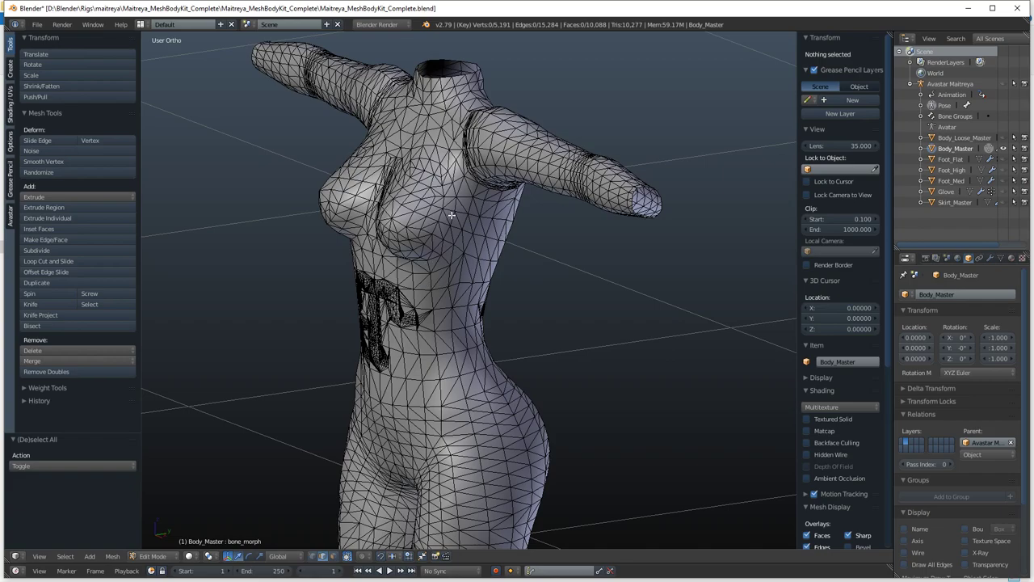
Examine the overall Body_Master wireframe across the hips, legs, chest and waist from all sides.
{"action": "middle_click_drag", "start_coordinate": [463, 398], "coordinate": [579, 285], "text": "shift"}
{"action": "middle_click_drag", "start_coordinate": [526, 422], "coordinate": [408, 277], "text": "shift"}
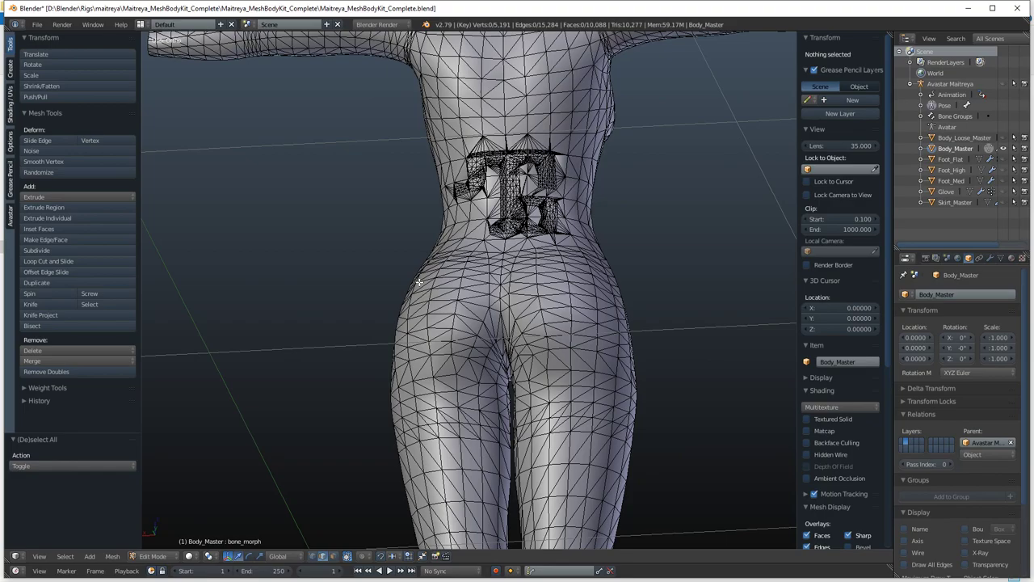
{"action": "middle_click_drag", "start_coordinate": [419, 281], "coordinate": [447, 223]}
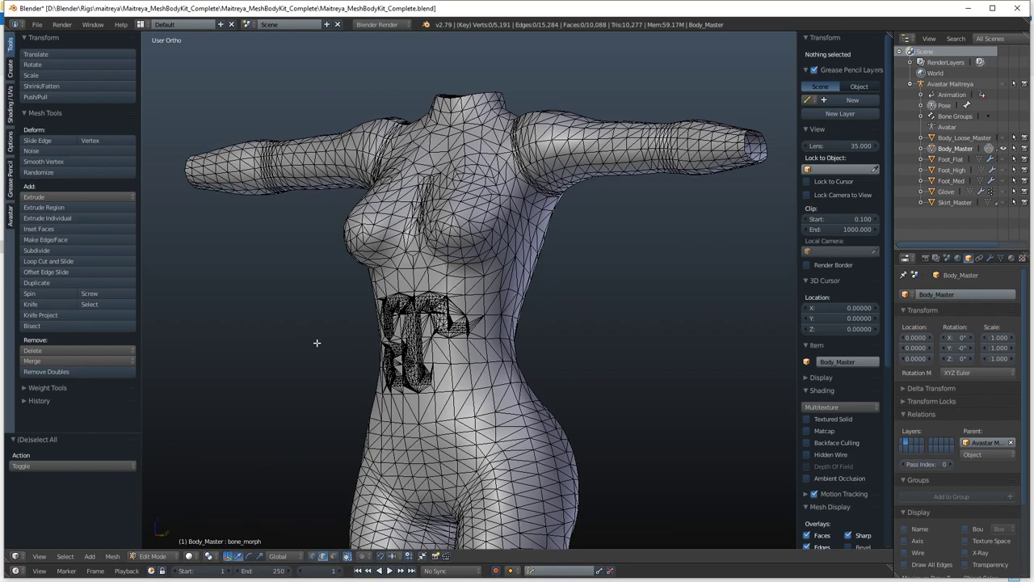
{"action": "middle_click_drag", "start_coordinate": [454, 143], "coordinate": [490, 330]}
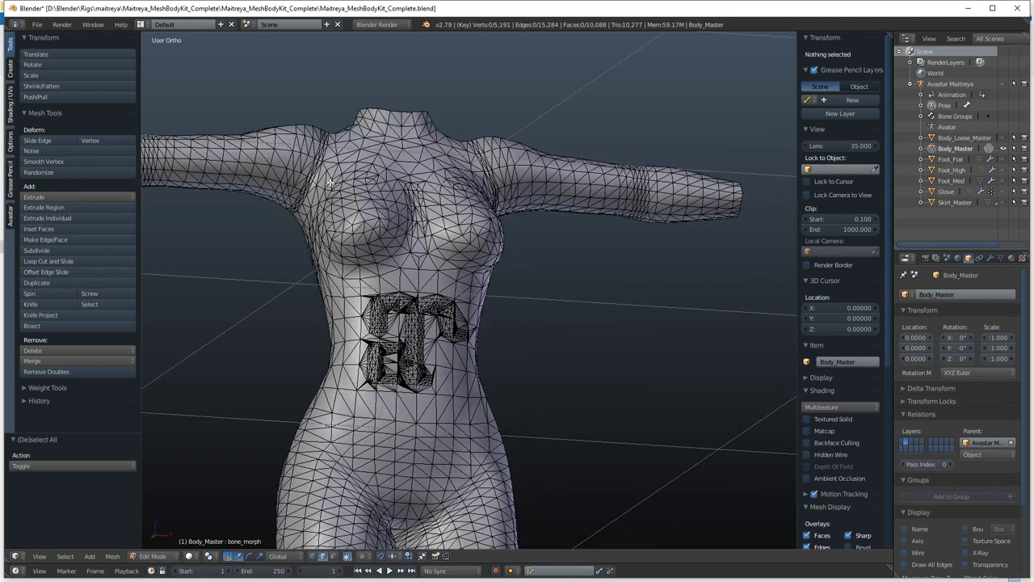
{"action": "middle_click_drag", "start_coordinate": [463, 334], "coordinate": [347, 184]}
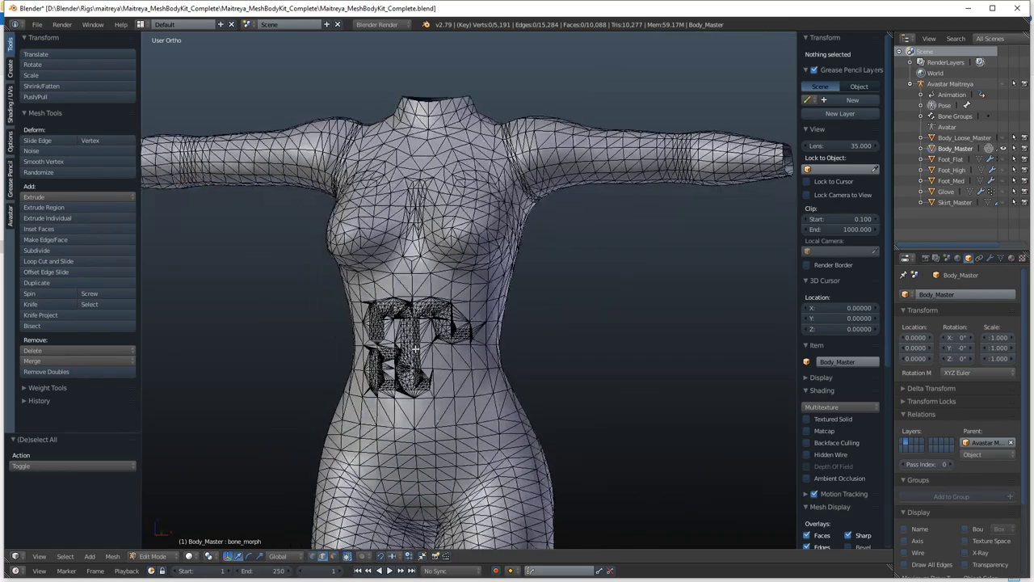
{"action": "middle_click_drag", "start_coordinate": [488, 366], "coordinate": [486, 247], "text": "shift"}
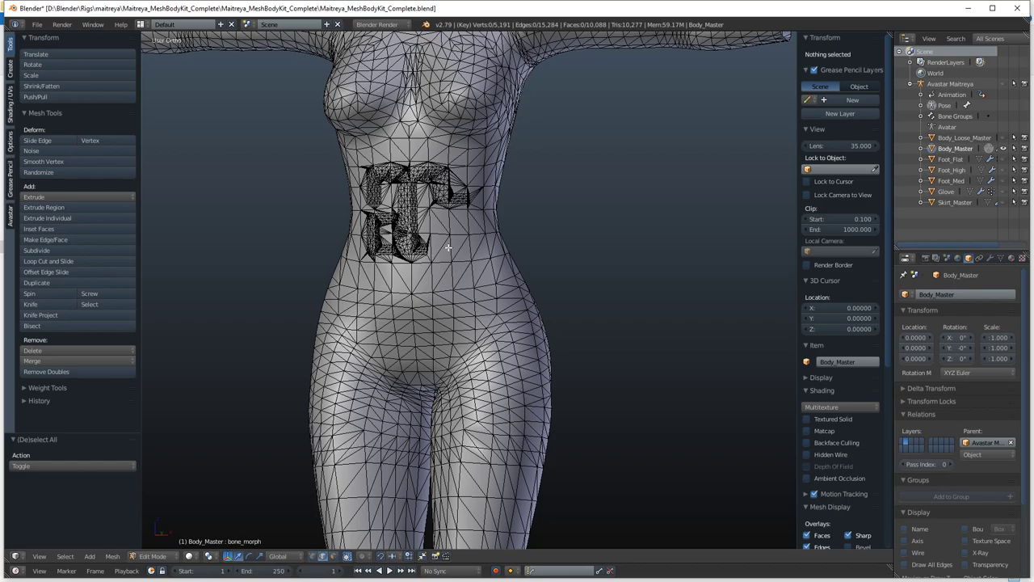
{"action": "scroll", "coordinate": [444, 259], "scroll_direction": "down", "scroll_amount": 4}
{"action": "middle_click_drag", "start_coordinate": [451, 312], "coordinate": [377, 240]}
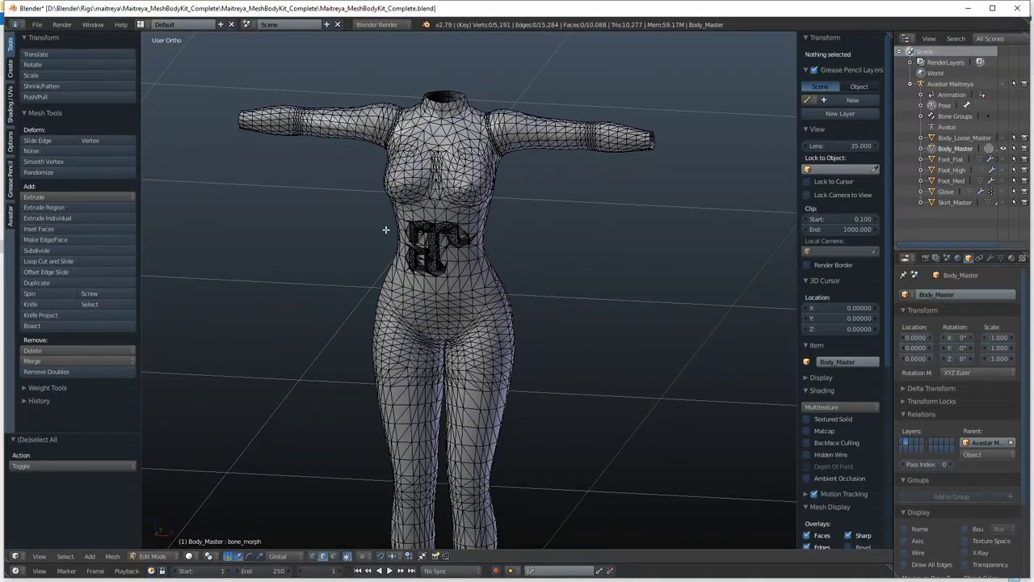
{"action": "middle_click_drag", "start_coordinate": [509, 204], "coordinate": [326, 181]}
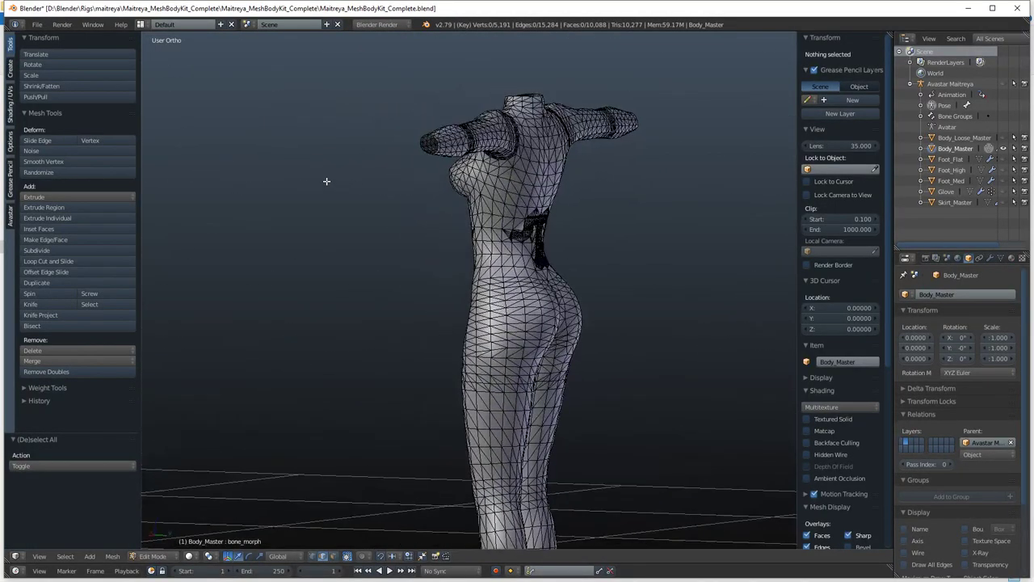
{"action": "middle_click_drag", "start_coordinate": [457, 191], "coordinate": [508, 187]}
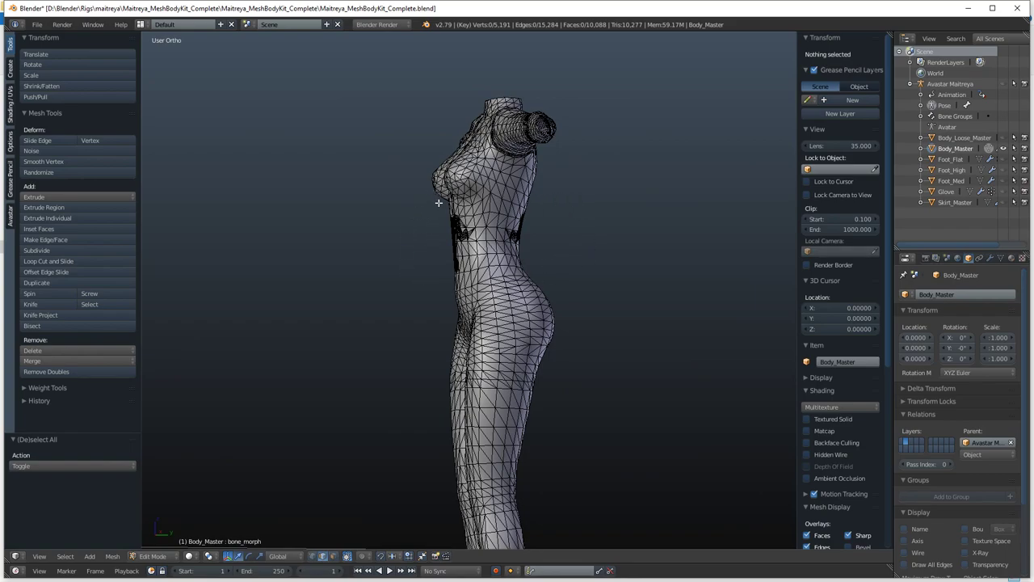
{"action": "middle_click_drag", "start_coordinate": [575, 234], "coordinate": [309, 213]}
{"action": "middle_click_drag", "start_coordinate": [506, 248], "coordinate": [375, 240]}
{"action": "middle_click_drag", "start_coordinate": [554, 245], "coordinate": [466, 257]}
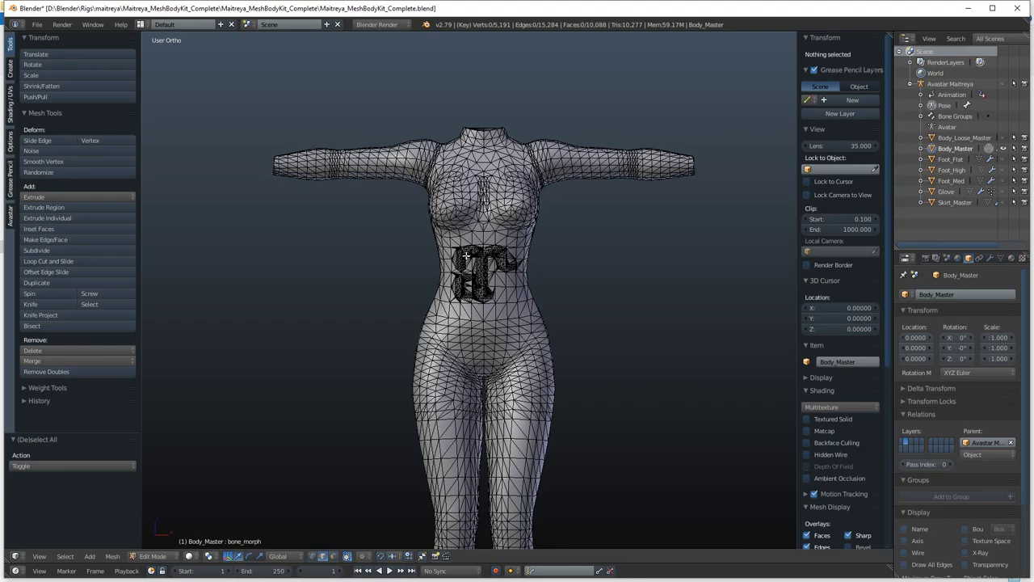
{"action": "scroll", "coordinate": [501, 263], "scroll_direction": "up", "scroll_amount": 3}
{"action": "middle_click_drag", "start_coordinate": [531, 267], "coordinate": [474, 277]}
{"action": "scroll", "coordinate": [472, 275], "scroll_direction": "up", "scroll_amount": 2}
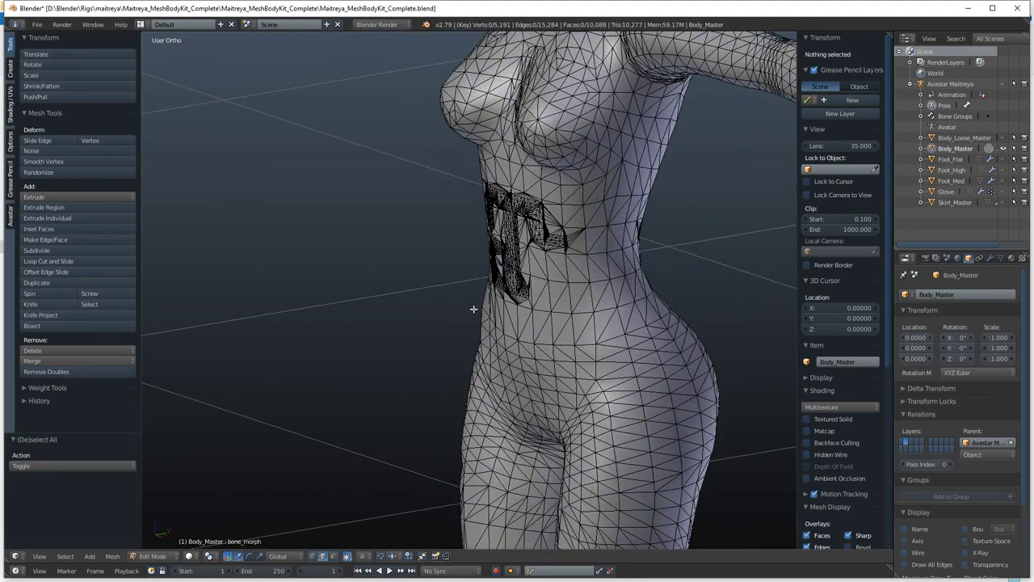
{"action": "middle_click_drag", "start_coordinate": [644, 306], "coordinate": [460, 250]}
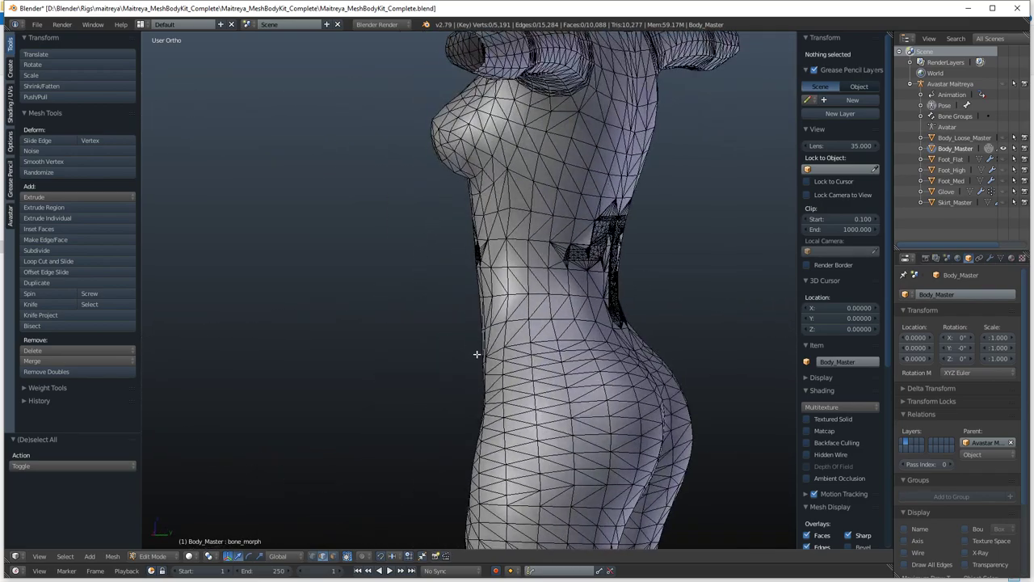
Examine the Body_Master mesh around the waist from the front, side and back.
{"action": "middle_click_drag", "start_coordinate": [522, 332], "coordinate": [607, 295]}
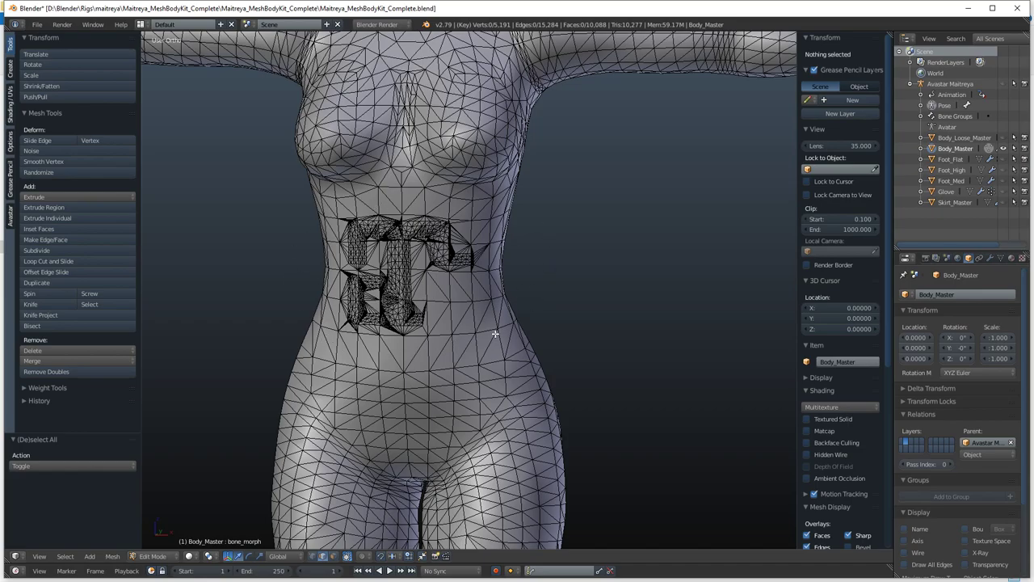
{"action": "middle_click_drag", "start_coordinate": [495, 333], "coordinate": [543, 225]}
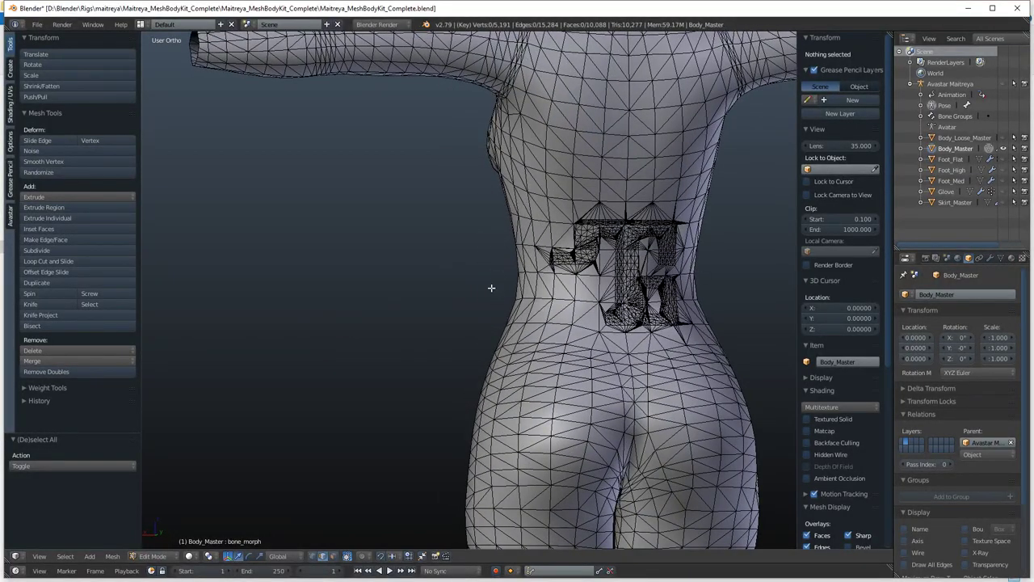
{"action": "middle_click_drag", "start_coordinate": [492, 288], "coordinate": [580, 268]}
{"action": "middle_click_drag", "start_coordinate": [490, 285], "coordinate": [467, 260]}
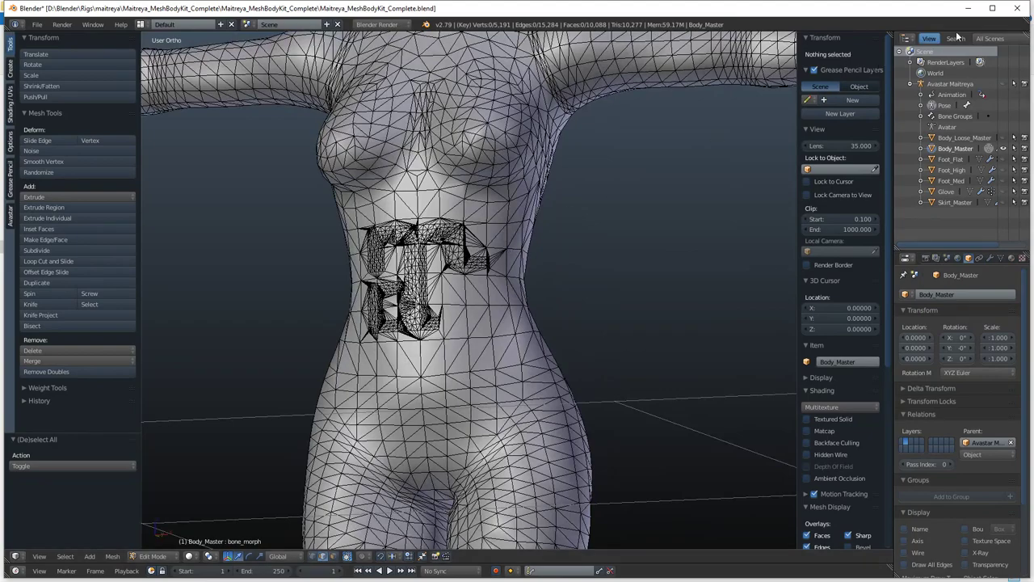
Close the Maitreya file without saving and open Belleza freya.blend from the belleza folder in Rigs.
{"action": "left_click", "coordinate": [1017, 8]}
{"action": "left_click", "coordinate": [522, 334]}
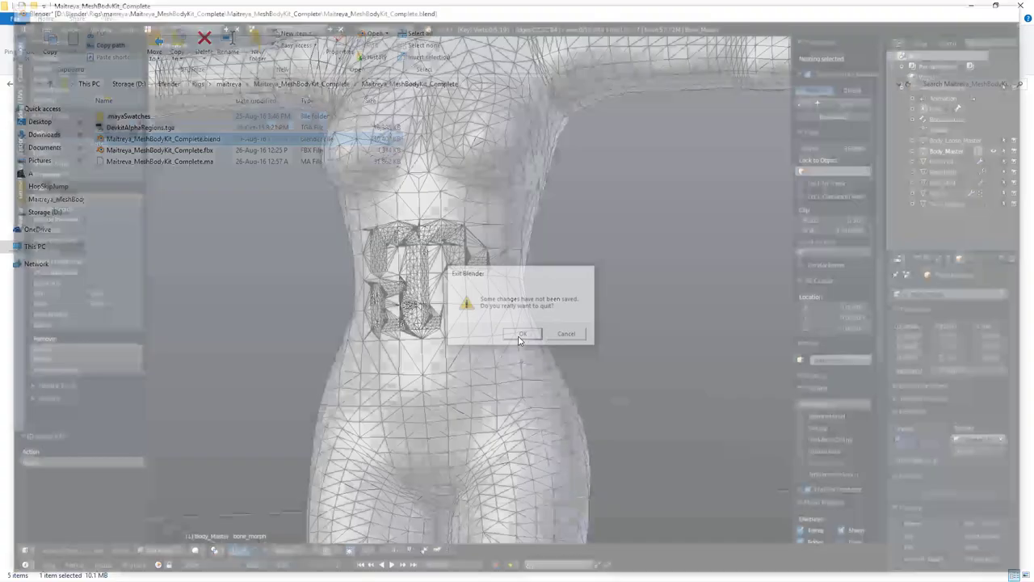
{"action": "left_click", "coordinate": [232, 83]}
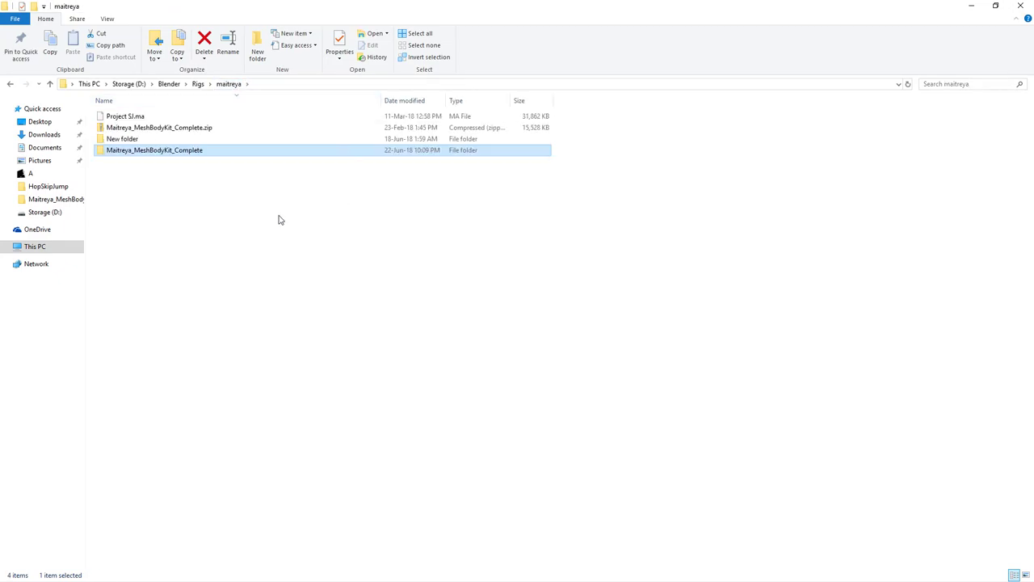
{"action": "left_click", "coordinate": [198, 84]}
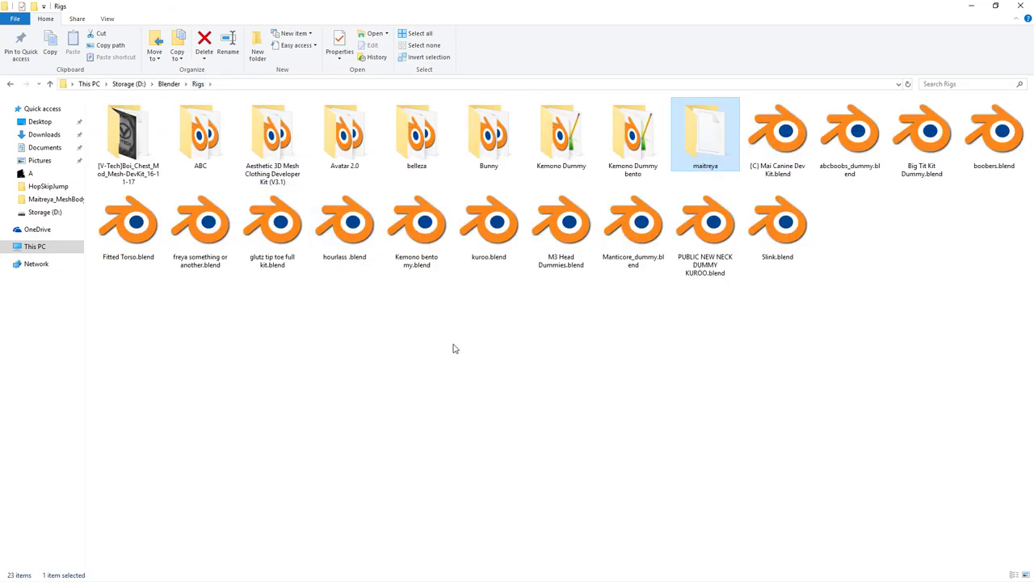
{"action": "double_click", "coordinate": [415, 129]}
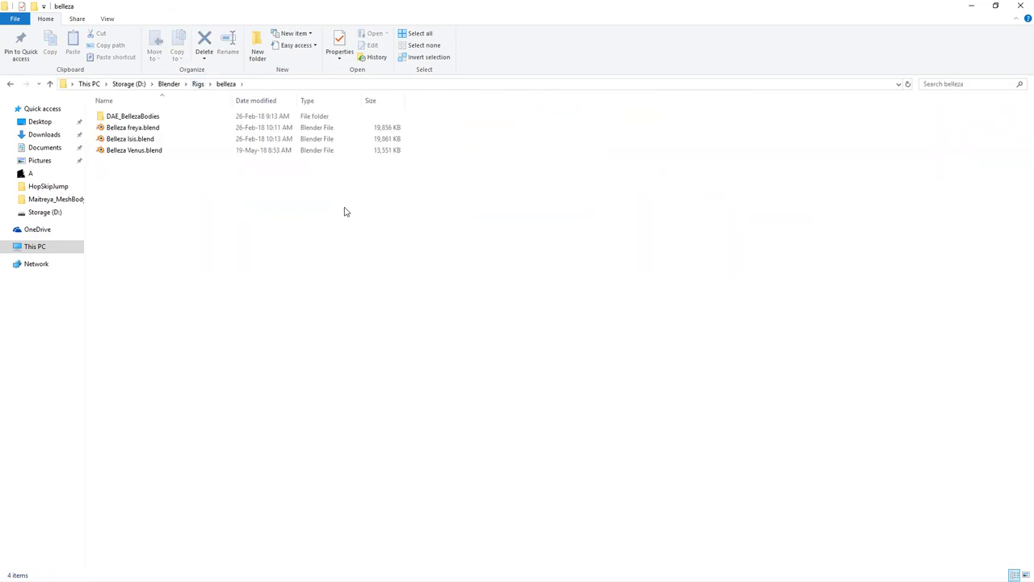
{"action": "double_click", "coordinate": [169, 133]}
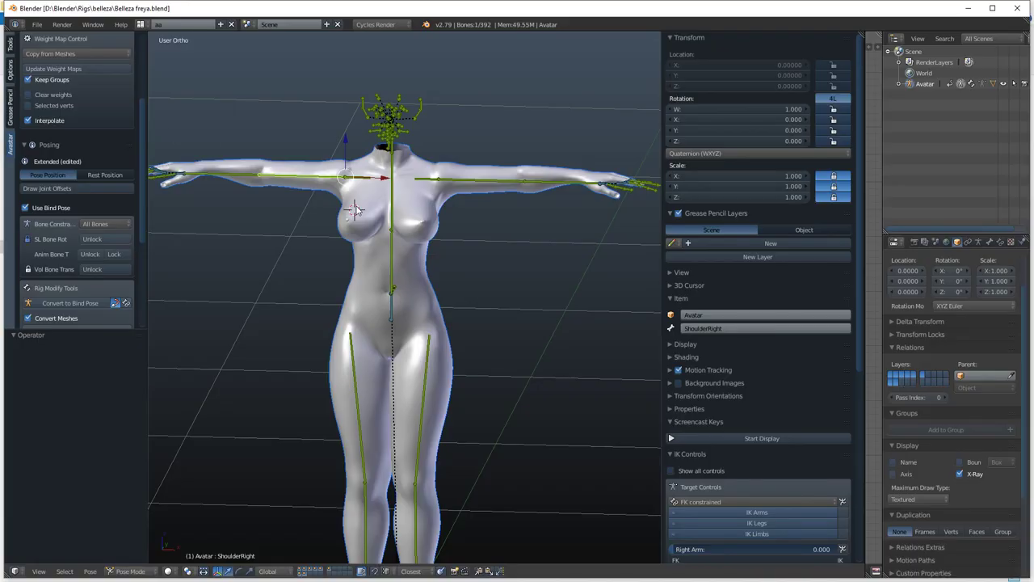
Select the FreyaNatural body mesh, enter Edit Mode and deselect all of its geometry.
{"action": "mouse_move", "coordinate": [445, 226]}
{"action": "middle_mouse_down"}
{"action": "mouse_move", "coordinate": [401, 206]}
{"action": "mouse_move", "coordinate": [444, 227]}
{"action": "middle_mouse_up"}
{"action": "right_click", "coordinate": [437, 234]}
{"action": "key", "text": "Tab"}
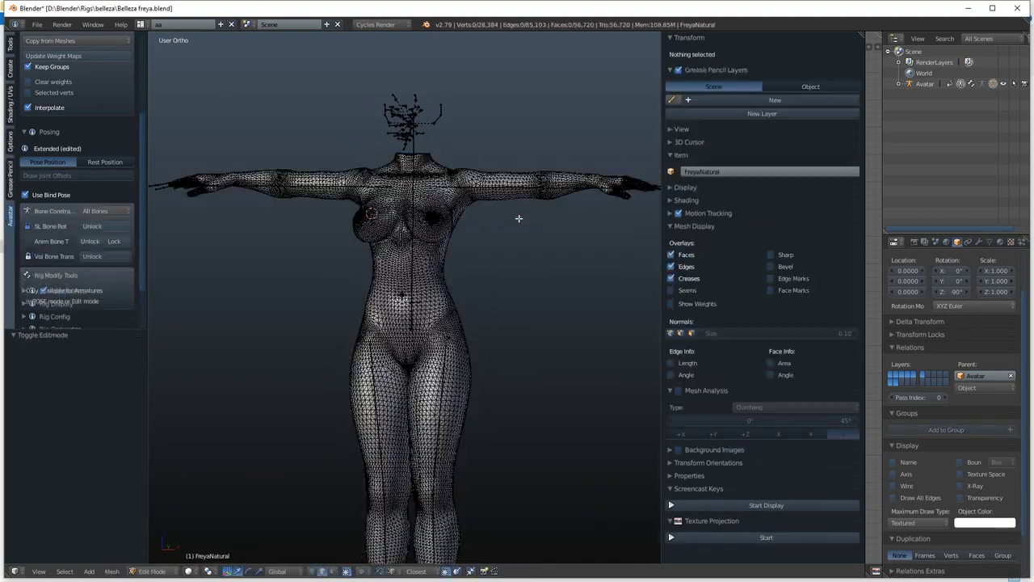
{"action": "scroll", "coordinate": [487, 202], "scroll_direction": "up", "scroll_amount": 3}
{"action": "key", "text": "a"}
{"action": "key", "text": "a"}
Examine the FreyaNatural wireframe around the torso, hips, crotch and thighs from several sides.
{"action": "middle_click_drag", "start_coordinate": [478, 207], "coordinate": [404, 247]}
{"action": "middle_click_drag", "start_coordinate": [547, 237], "coordinate": [479, 266]}
{"action": "middle_click_drag", "start_coordinate": [410, 300], "coordinate": [487, 323]}
{"action": "middle_click_drag", "start_coordinate": [414, 355], "coordinate": [451, 275]}
{"action": "scroll", "coordinate": [448, 323], "scroll_direction": "up", "scroll_amount": 3}
{"action": "middle_click_drag", "start_coordinate": [448, 331], "coordinate": [235, 332]}
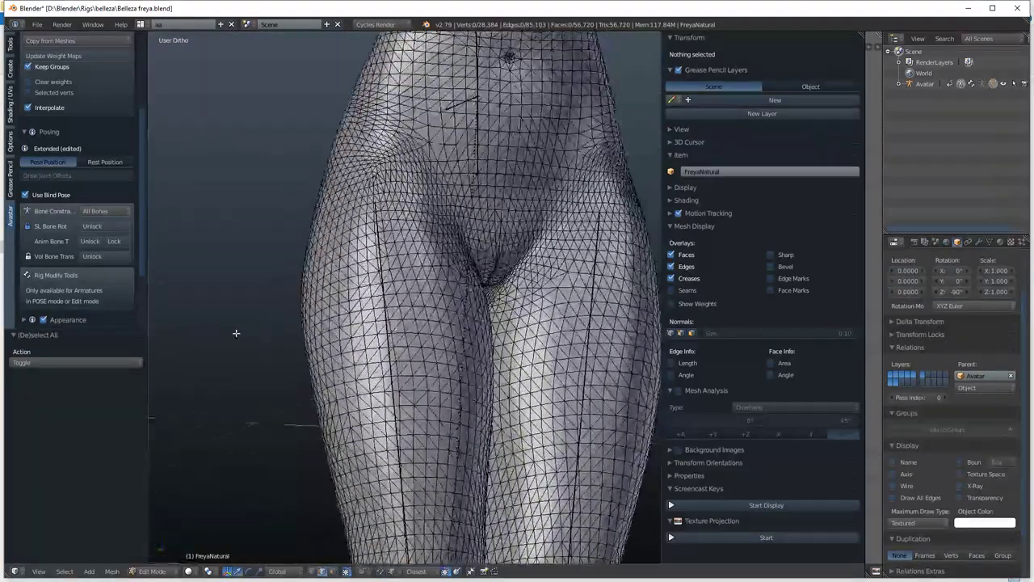
{"action": "scroll", "coordinate": [445, 270], "scroll_direction": "down", "scroll_amount": 3}
{"action": "middle_click_drag", "start_coordinate": [446, 270], "coordinate": [393, 272]}
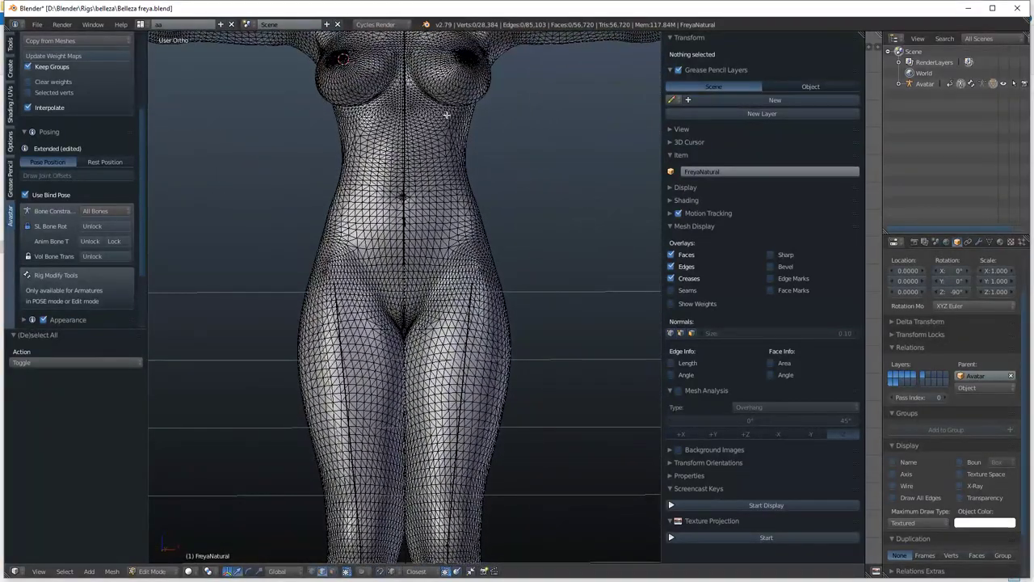
{"action": "scroll", "coordinate": [368, 156], "scroll_direction": "up", "scroll_amount": 1}
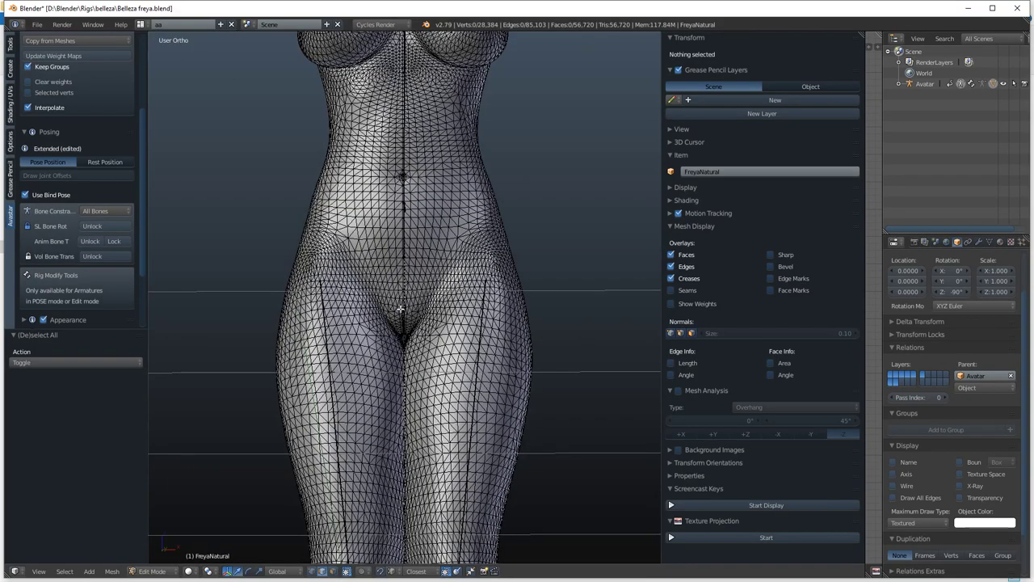
{"action": "scroll", "coordinate": [400, 309], "scroll_direction": "up", "scroll_amount": 3}
{"action": "middle_click_drag", "start_coordinate": [419, 369], "coordinate": [422, 282], "text": "shift"}
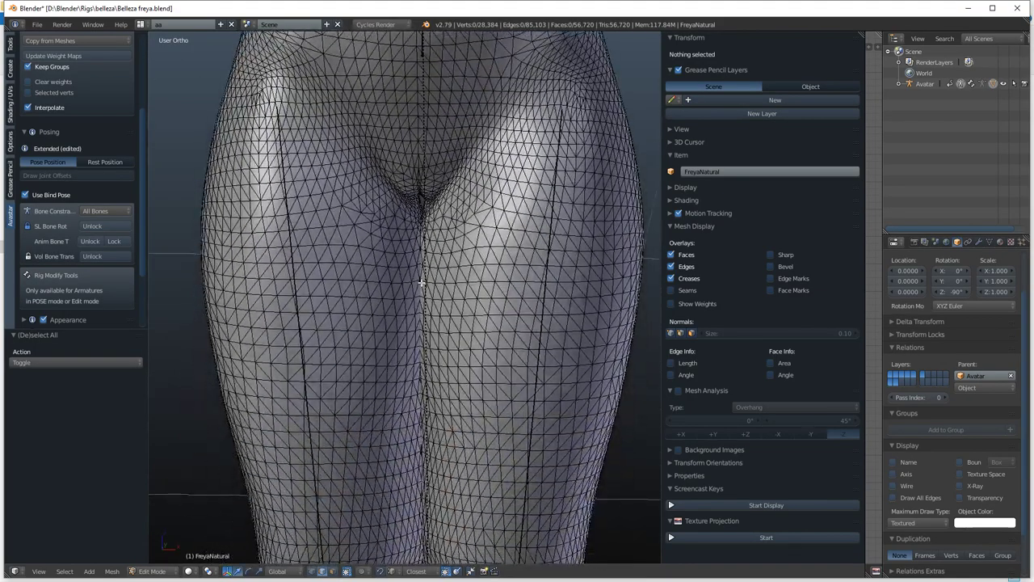
{"action": "scroll", "coordinate": [464, 249], "scroll_direction": "up", "scroll_amount": 2}
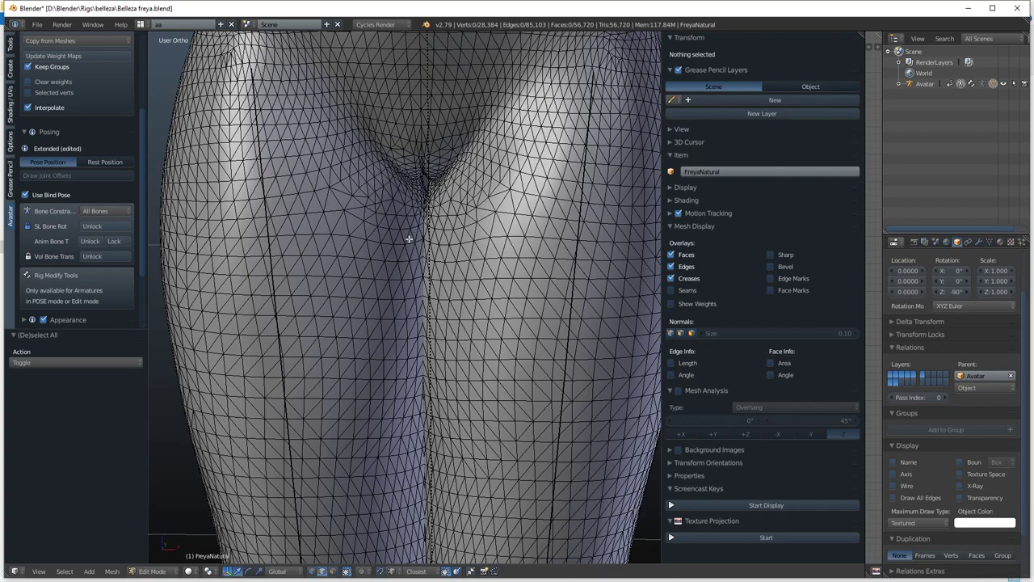
{"action": "scroll", "coordinate": [409, 239], "scroll_direction": "down", "scroll_amount": 2}
Leave Edit Mode and rotate the armature's HipLeft bone about -24.6° around the Y axis to spread the left leg.
{"action": "key", "text": "Tab"}
{"action": "scroll", "coordinate": [424, 275], "scroll_direction": "down", "scroll_amount": 3}
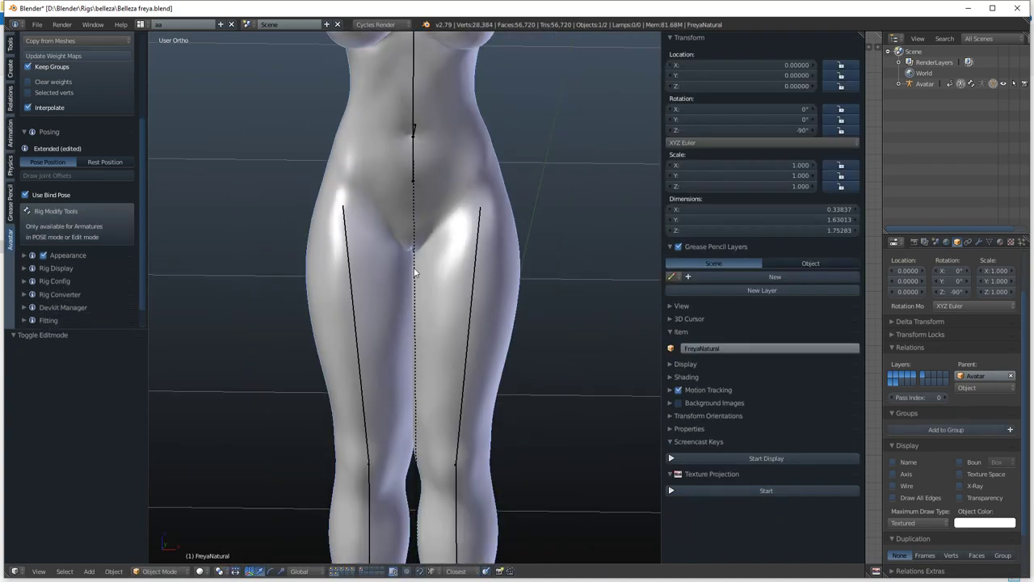
{"action": "right_click", "coordinate": [471, 282]}
{"action": "key", "text": "ctrl+Tab"}
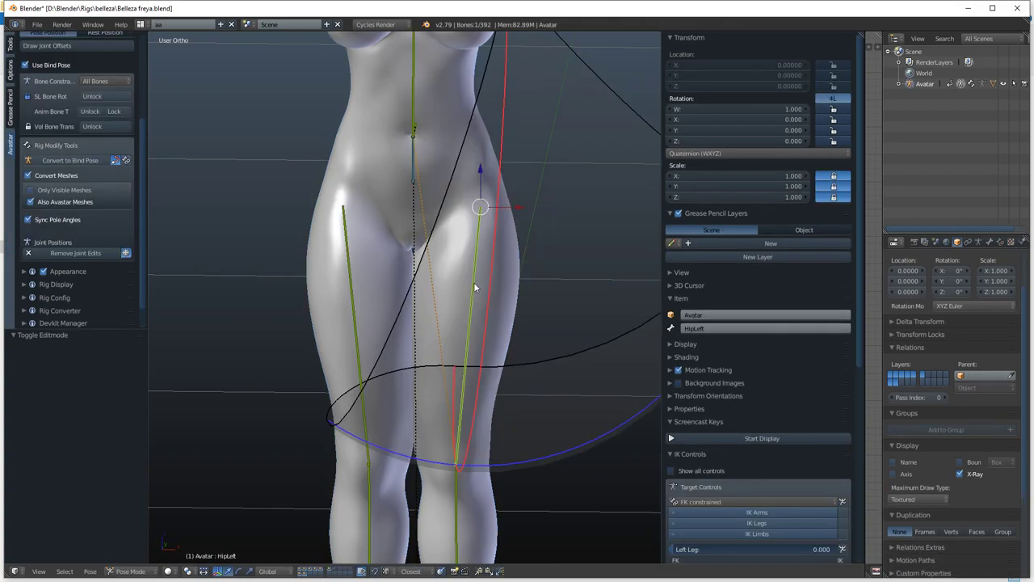
{"action": "key", "text": "r"}
{"action": "key", "text": "y"}
{"action": "left_click", "coordinate": [498, 278]}
Rotate the HipRight bone about 21.7° around the Y axis to spread the right leg.
{"action": "right_click", "coordinate": [347, 317]}
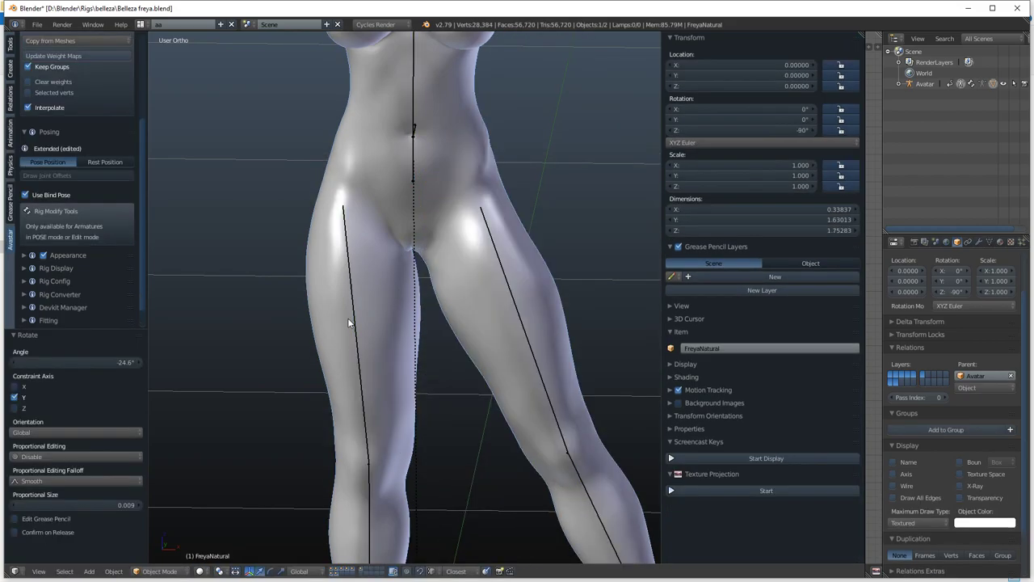
{"action": "right_click", "coordinate": [356, 320]}
{"action": "key", "text": "r"}
{"action": "key", "text": "y"}
{"action": "left_click", "coordinate": [315, 313]}
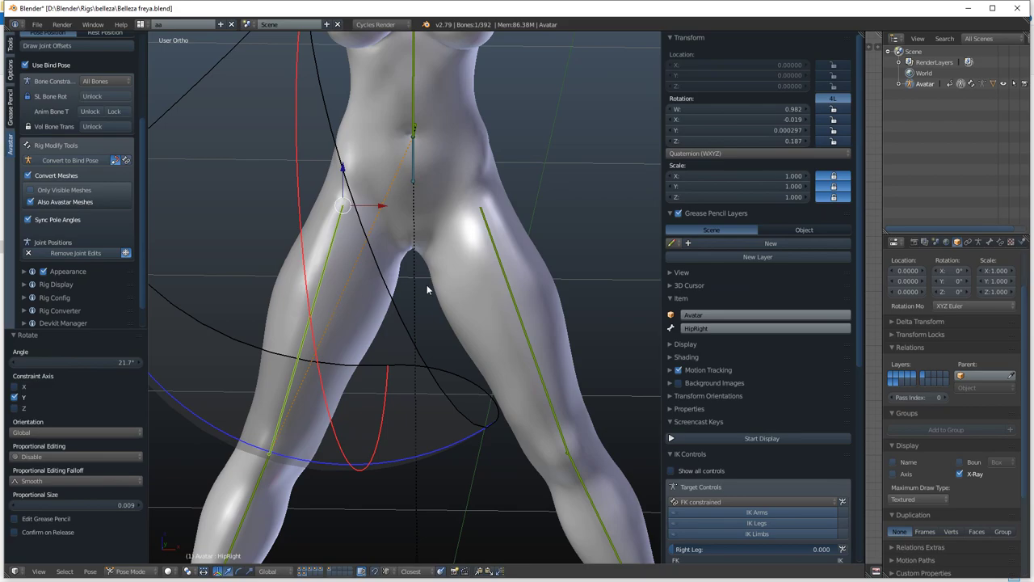
Return the armature to Object Mode, enter Edit Mode on FreyaNatural and select an edge on the front of the upper right thigh.
{"action": "key", "text": "Tab"}
{"action": "left_click", "coordinate": [347, 246]}
{"action": "scroll", "coordinate": [432, 265], "scroll_direction": "down", "scroll_amount": 5}
{"action": "scroll", "coordinate": [437, 264], "scroll_direction": "up", "scroll_amount": 3}
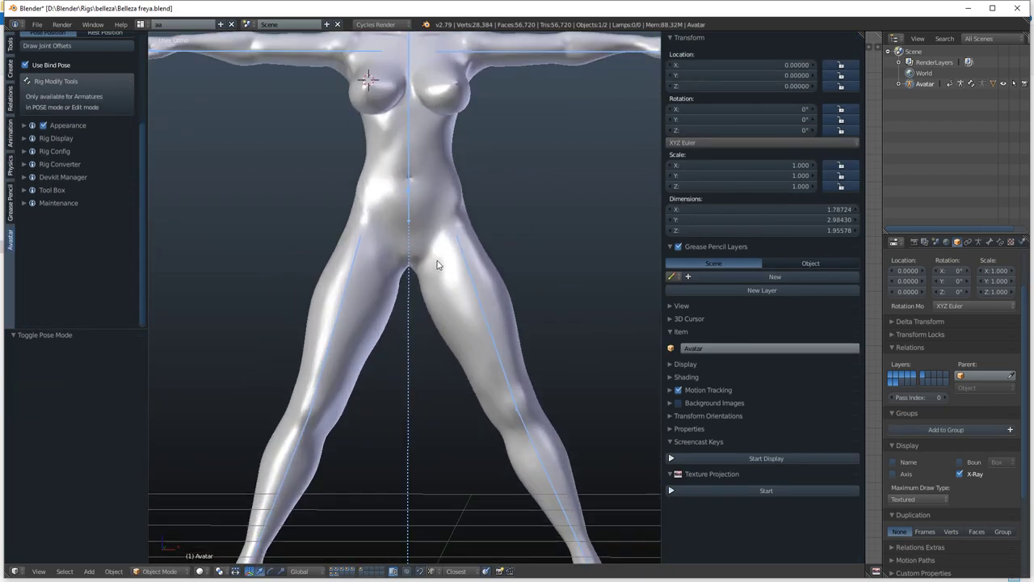
{"action": "right_click", "coordinate": [437, 265]}
{"action": "key", "text": "Tab"}
{"action": "scroll", "coordinate": [391, 273], "scroll_direction": "up", "scroll_amount": 3}
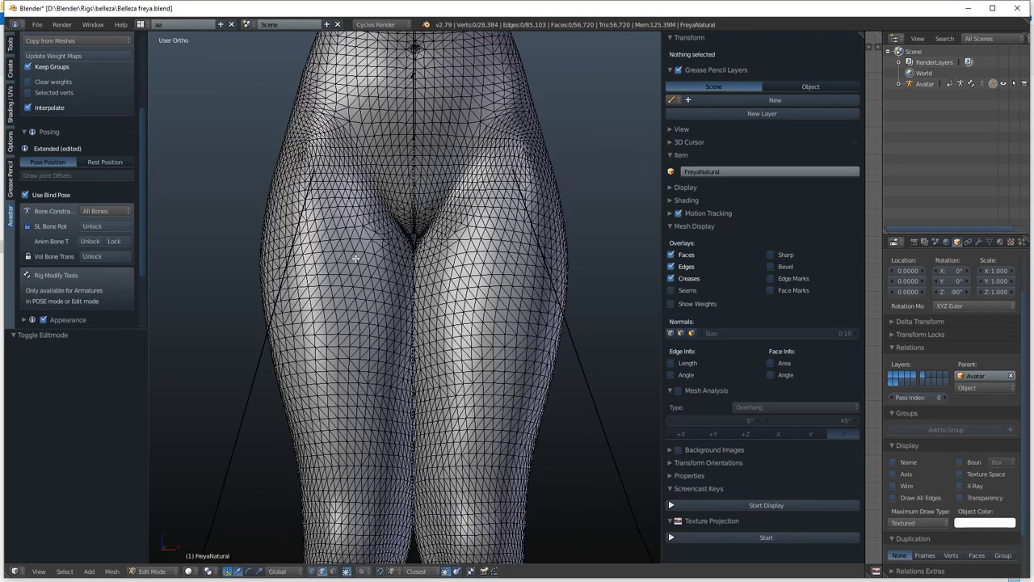
{"action": "right_click", "coordinate": [355, 263]}
{"action": "key", "text": "z"}
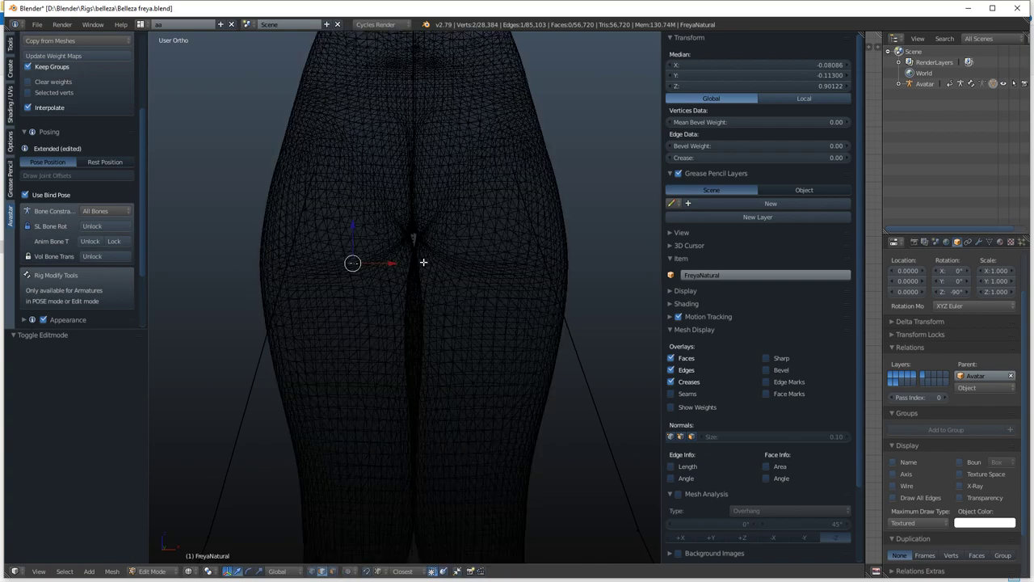
{"action": "mouse_move", "coordinate": [272, 295]}
{"action": "left_mouse_down"}
{"action": "mouse_move", "coordinate": [358, 293]}
{"action": "mouse_move", "coordinate": [345, 291]}
{"action": "mouse_move", "coordinate": [318, 335]}
{"action": "left_mouse_up"}
{"action": "right_click", "coordinate": [318, 335]}
{"action": "scroll", "coordinate": [338, 318], "scroll_direction": "up", "scroll_amount": 2}
{"action": "key", "text": "ctrl+z"}
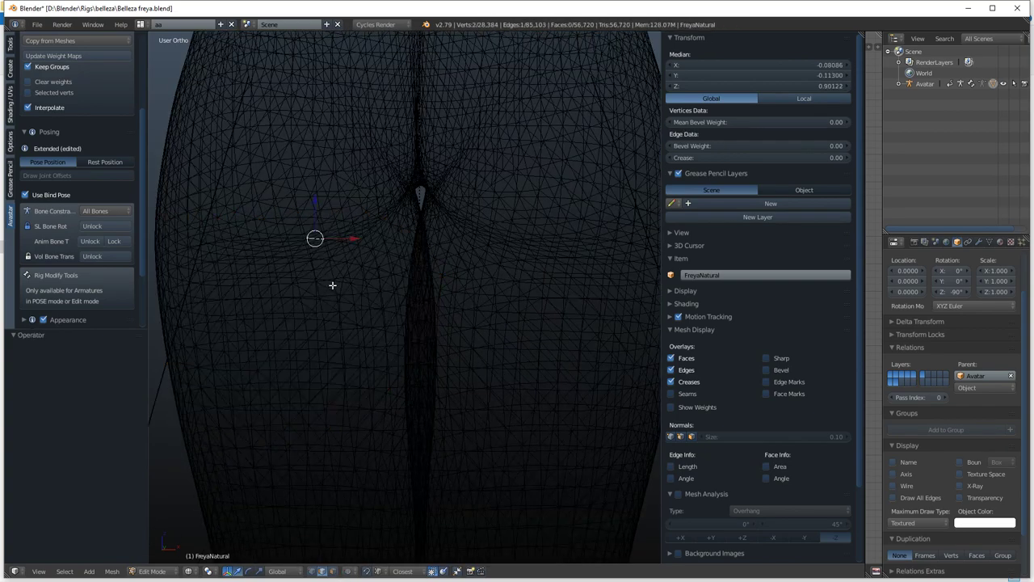
{"action": "scroll", "coordinate": [347, 267], "scroll_direction": "up", "scroll_amount": 2}
{"action": "key", "text": "z"}
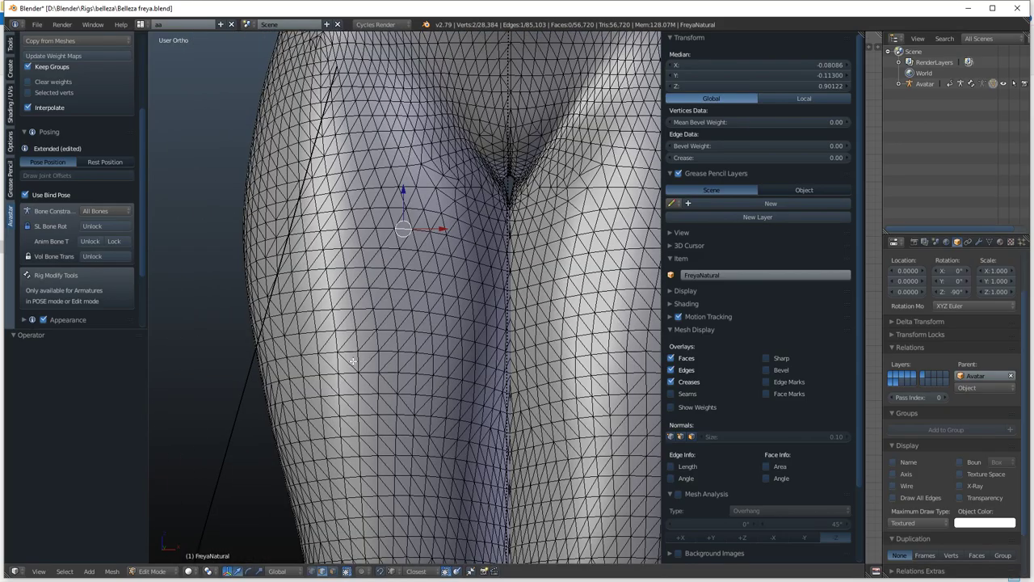
Extend the edge selection around the upper right thigh with shortest-path picks to form a ring.
{"action": "left_click", "coordinate": [272, 239], "text": "ctrl"}
{"action": "middle_click_drag", "start_coordinate": [272, 239], "coordinate": [552, 242]}
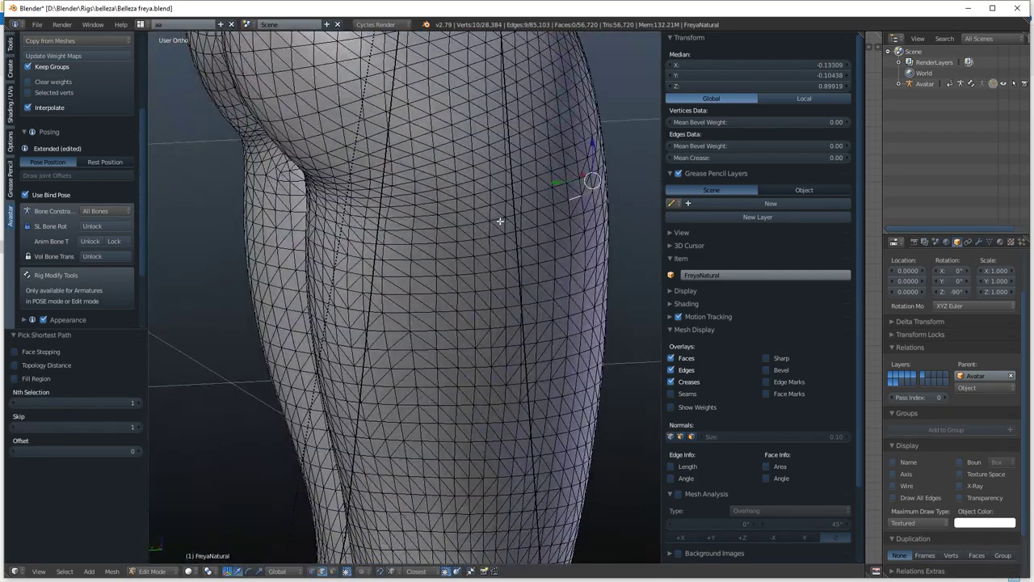
{"action": "middle_click_drag", "start_coordinate": [492, 218], "coordinate": [430, 202]}
{"action": "scroll", "coordinate": [450, 209], "scroll_direction": "up", "scroll_amount": 4}
{"action": "right_click", "coordinate": [411, 204], "text": "ctrl"}
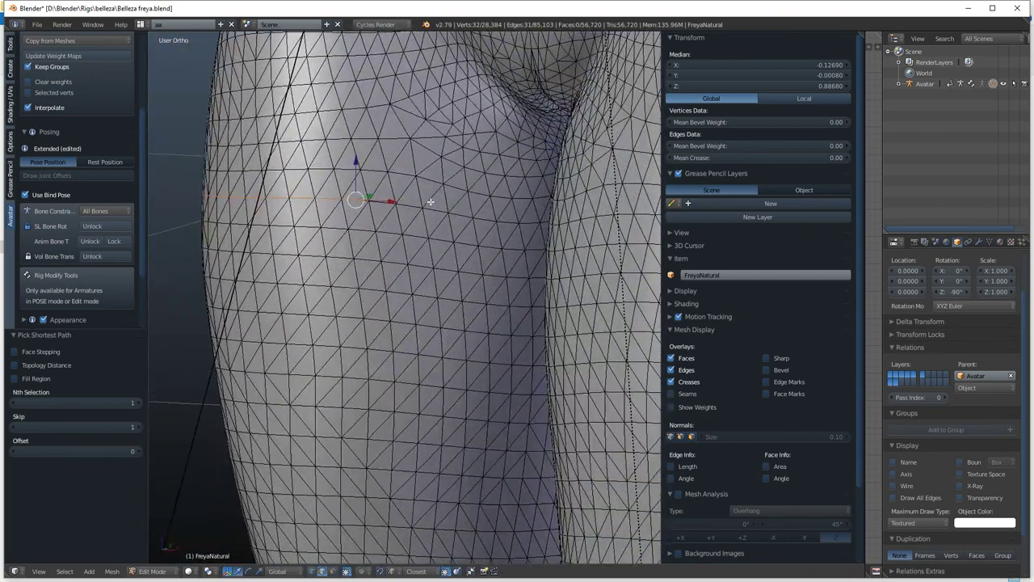
{"action": "right_click", "coordinate": [387, 205], "text": "ctrl"}
Delete the vertices of the selected thigh ring and the whole detached lower part of the right leg.
{"action": "scroll", "coordinate": [387, 204], "scroll_direction": "down", "scroll_amount": 4}
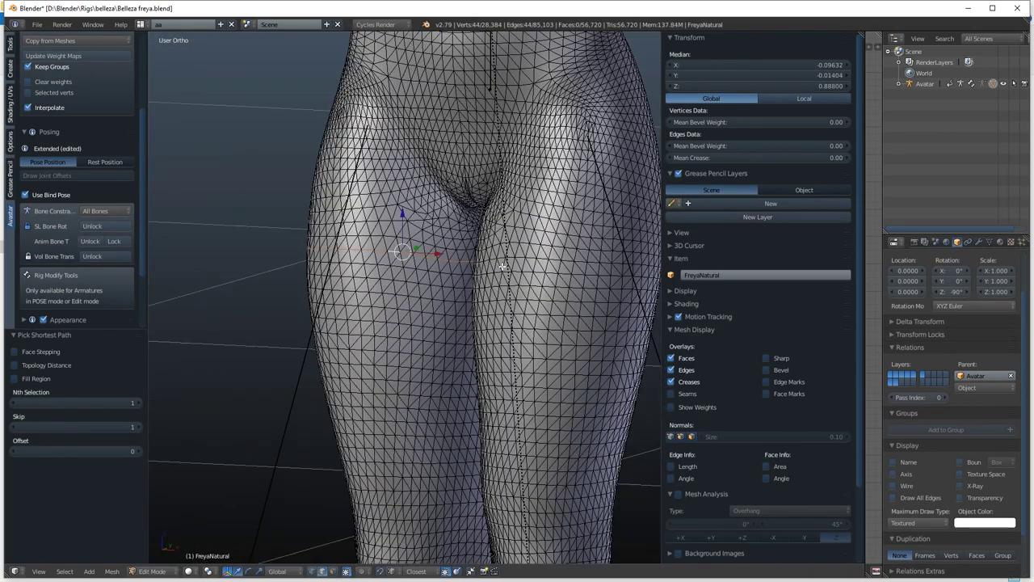
{"action": "key", "text": "x"}
{"action": "left_click", "coordinate": [466, 267]}
{"action": "key", "text": "l"}
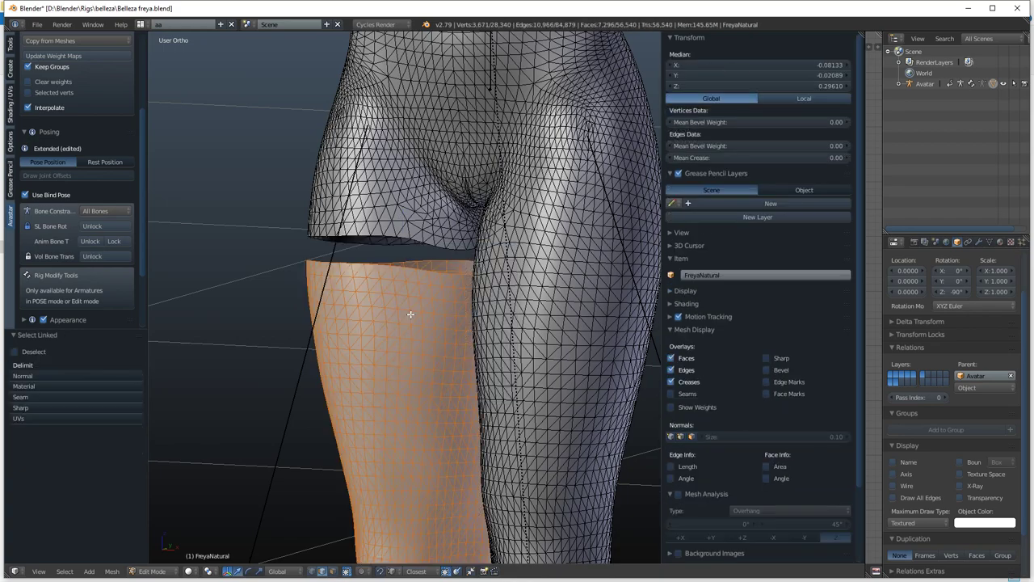
{"action": "key", "text": "x"}
{"action": "left_click", "coordinate": [368, 338]}
Delete the two outermost vertex loops along the open edge of the right thigh.
{"action": "scroll", "coordinate": [443, 245], "scroll_direction": "up", "scroll_amount": 3}
{"action": "middle_click_drag", "start_coordinate": [443, 244], "coordinate": [473, 294], "text": "shift"}
{"action": "right_click", "coordinate": [441, 240], "text": "alt"}
{"action": "key", "text": "x"}
{"action": "left_click", "coordinate": [438, 214]}
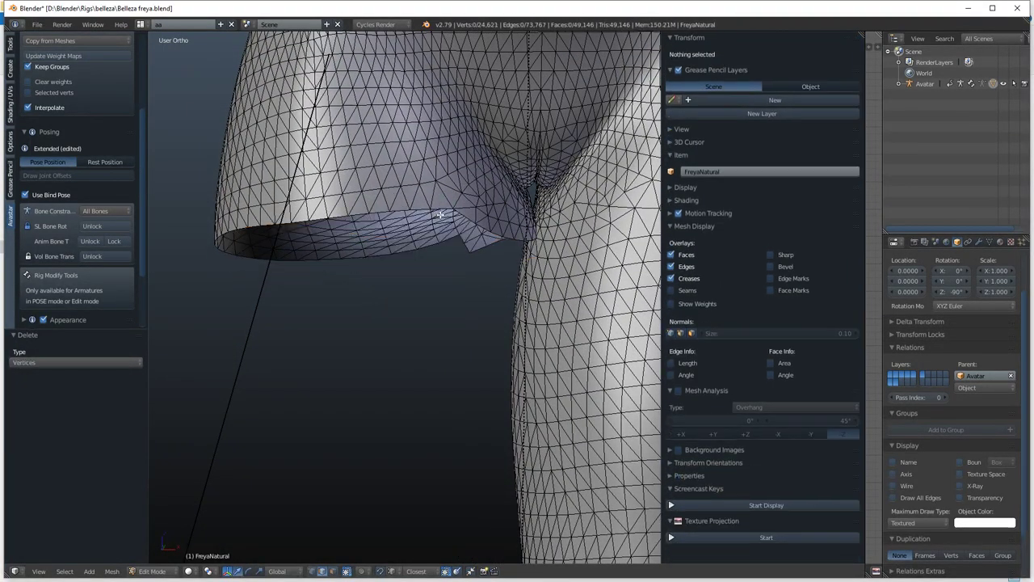
{"action": "right_click", "coordinate": [427, 211], "text": "alt"}
{"action": "key", "text": "x"}
{"action": "right_click", "coordinate": [357, 215], "text": "alt"}
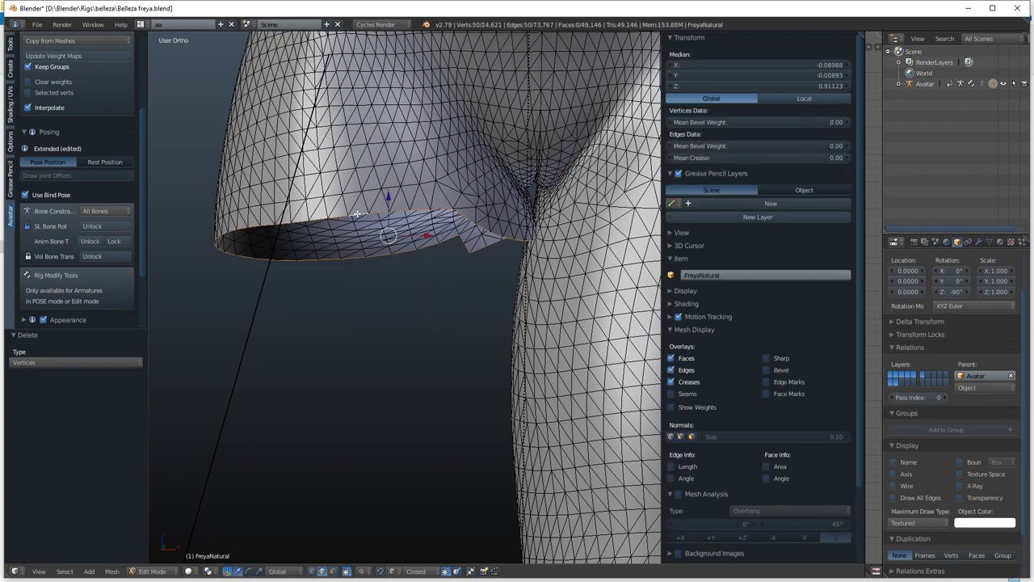
{"action": "key", "text": "x"}
{"action": "key", "text": "Return"}
Trim three more vertex loops from the right thigh opening, bringing the cut up toward the crotch.
{"action": "right_click", "coordinate": [475, 203]}
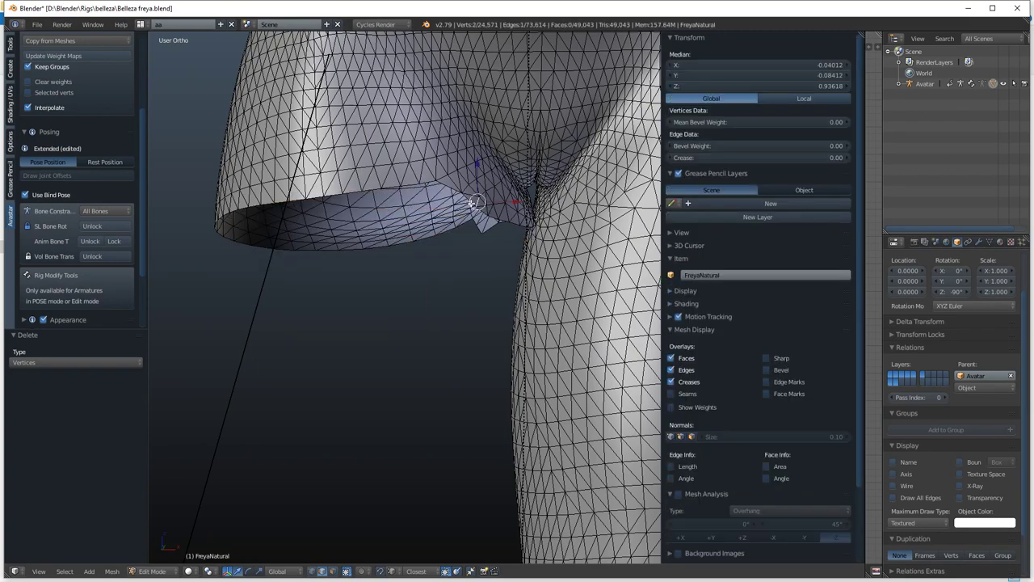
{"action": "right_click", "coordinate": [468, 204], "text": "alt"}
{"action": "key", "text": "x"}
{"action": "key", "text": "Return"}
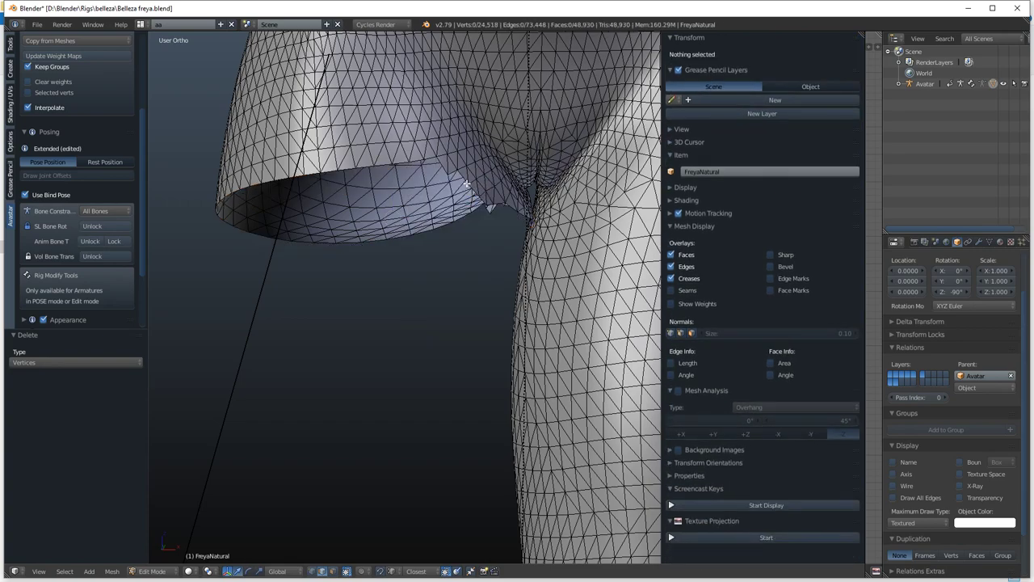
{"action": "right_click", "coordinate": [467, 185], "text": "alt"}
{"action": "key", "text": "x"}
{"action": "key", "text": "Return"}
{"action": "right_click", "coordinate": [468, 168], "text": "alt"}
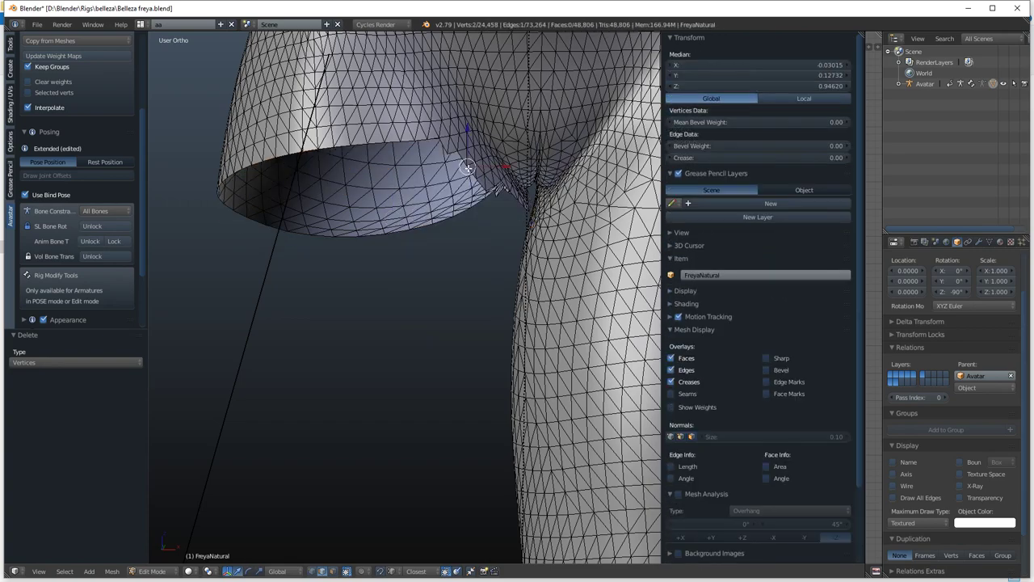
{"action": "key", "text": "x"}
{"action": "key", "text": "Return"}
Examine the trimmed right thigh opening and the remaining left leg from the side and front.
{"action": "scroll", "coordinate": [462, 273], "scroll_direction": "down", "scroll_amount": 2}
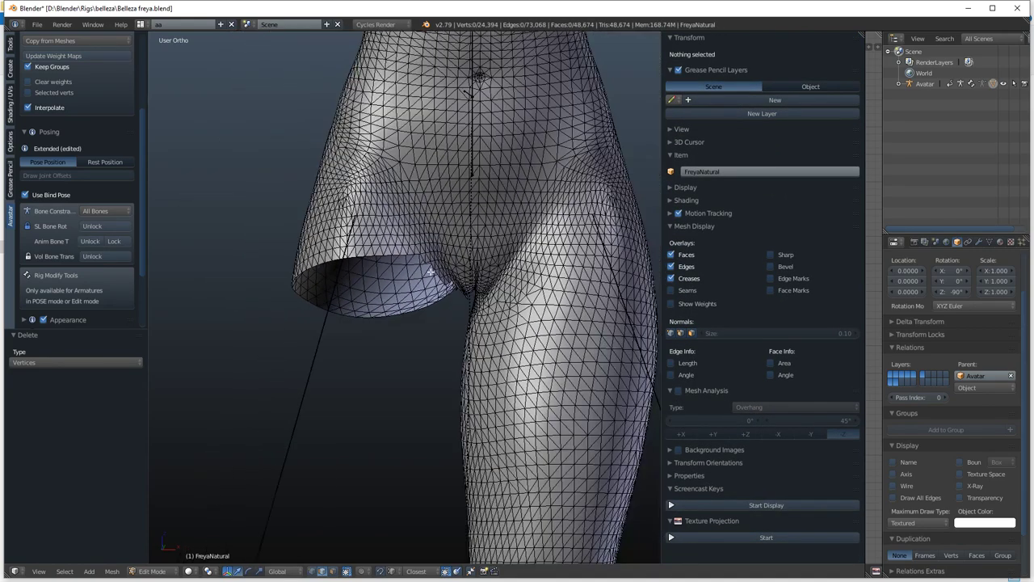
{"action": "middle_click_drag", "start_coordinate": [349, 336], "coordinate": [346, 224], "text": "shift"}
{"action": "scroll", "coordinate": [346, 224], "scroll_direction": "down", "scroll_amount": 3}
{"action": "middle_click_drag", "start_coordinate": [454, 279], "coordinate": [273, 210]}
{"action": "key", "text": "KP_1"}
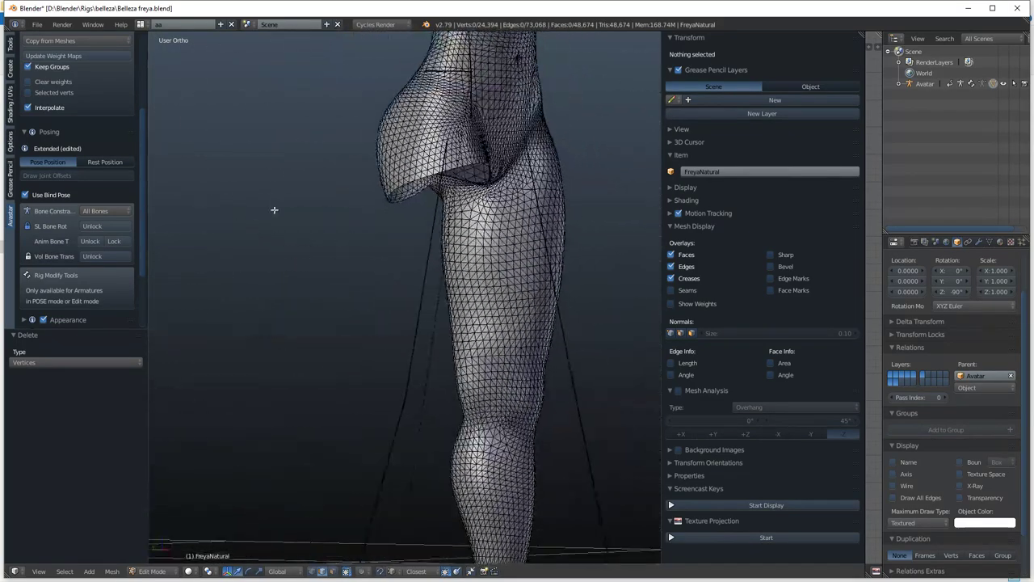
{"action": "middle_click_drag", "start_coordinate": [473, 212], "coordinate": [432, 260]}
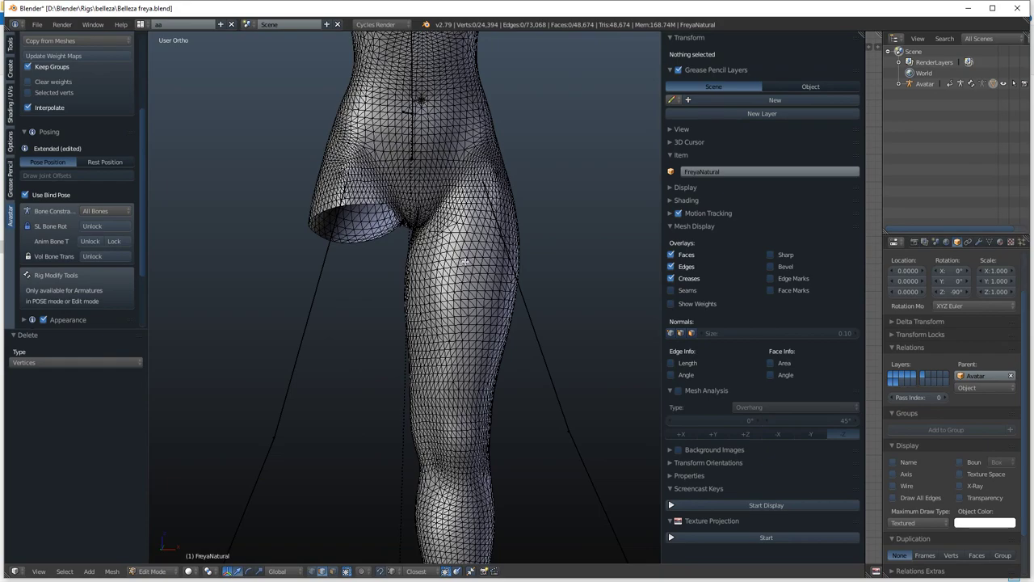
Examine the Freya body's mesh density around the trimmed thigh opening, the left leg and the torso.
{"action": "middle_click_drag", "start_coordinate": [465, 260], "coordinate": [416, 236]}
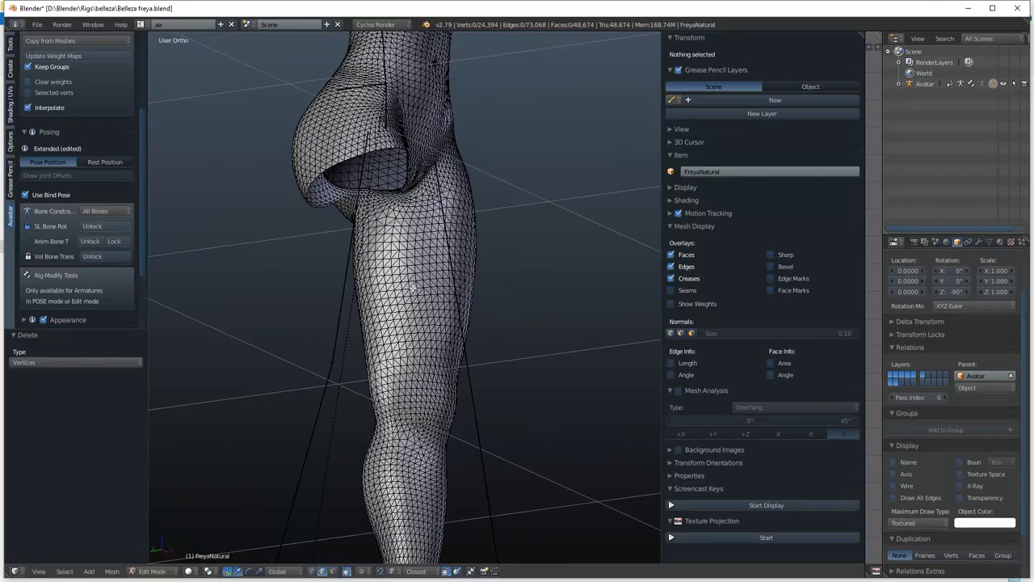
{"action": "middle_click_drag", "start_coordinate": [413, 286], "coordinate": [322, 172]}
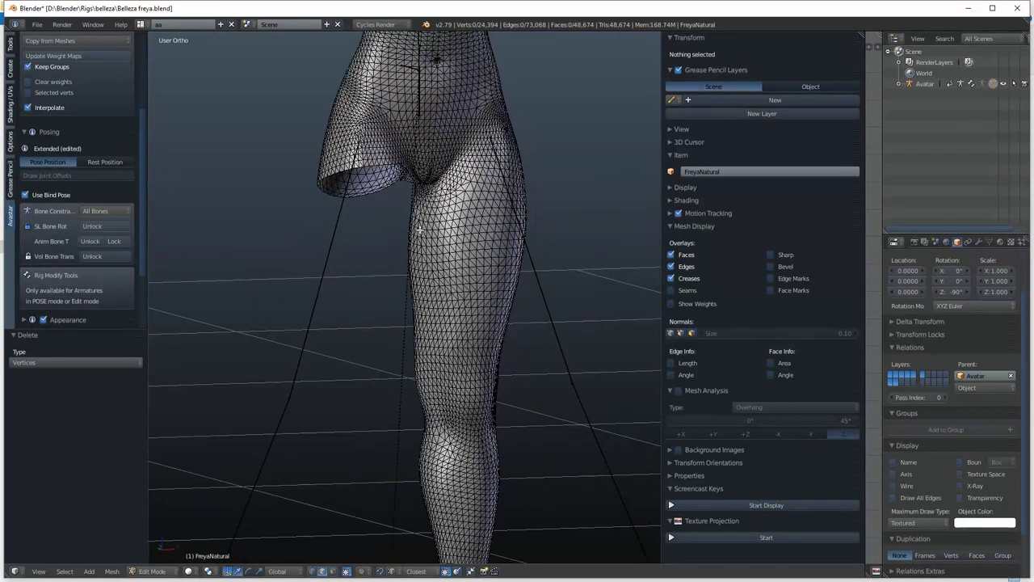
{"action": "middle_click_drag", "start_coordinate": [419, 230], "coordinate": [430, 275], "text": "shift"}
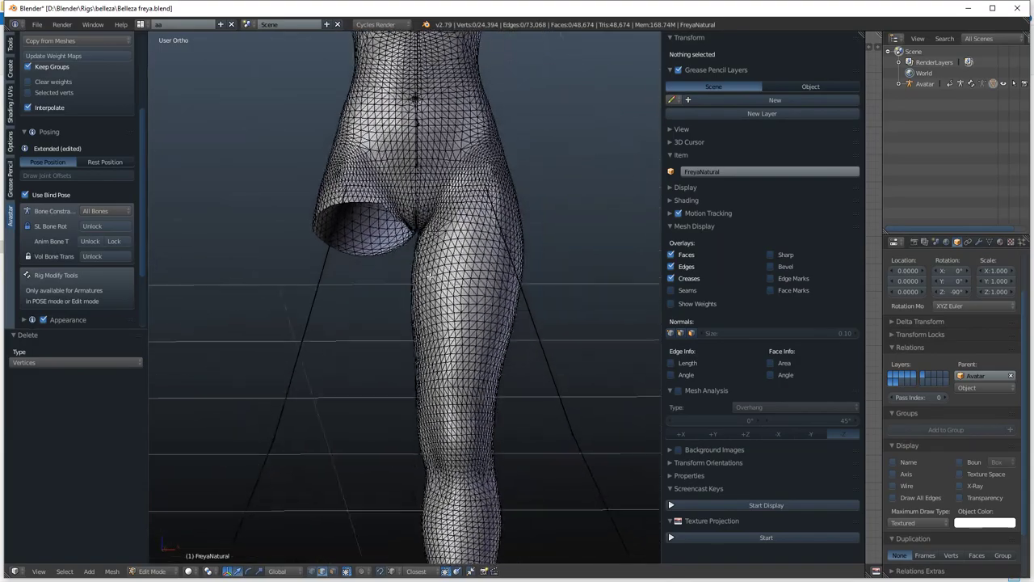
{"action": "scroll", "coordinate": [397, 282], "scroll_direction": "up", "scroll_amount": 4}
{"action": "scroll", "coordinate": [388, 148], "scroll_direction": "up", "scroll_amount": 2}
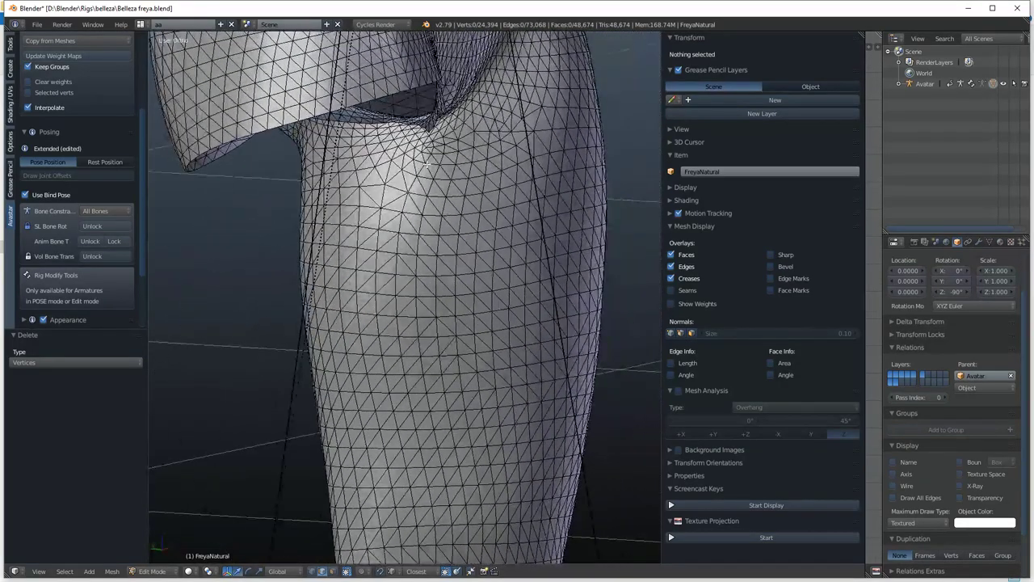
{"action": "scroll", "coordinate": [427, 165], "scroll_direction": "down", "scroll_amount": 5}
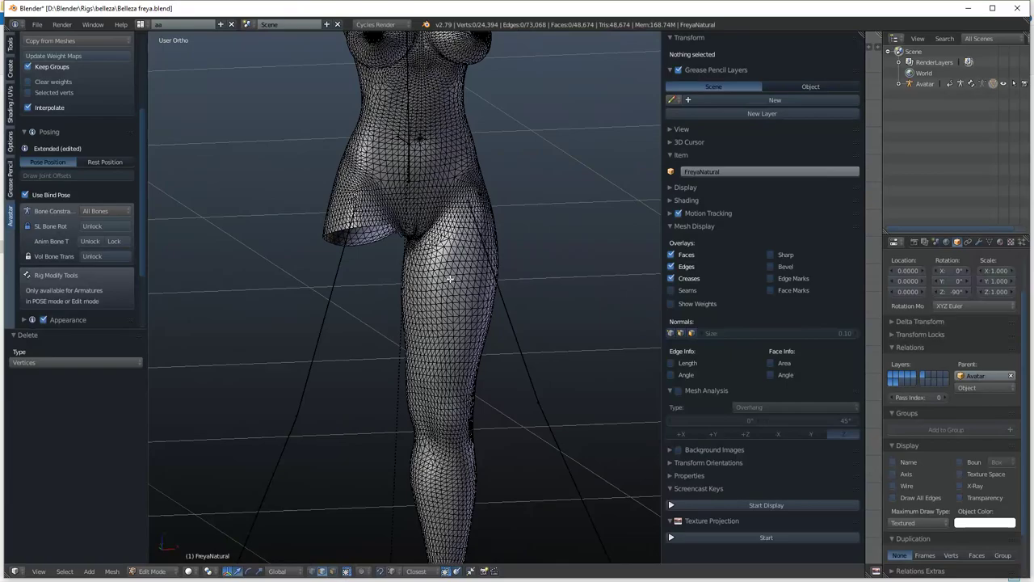
{"action": "scroll", "coordinate": [450, 279], "scroll_direction": "down", "scroll_amount": 2}
{"action": "scroll", "coordinate": [471, 226], "scroll_direction": "down", "scroll_amount": 3}
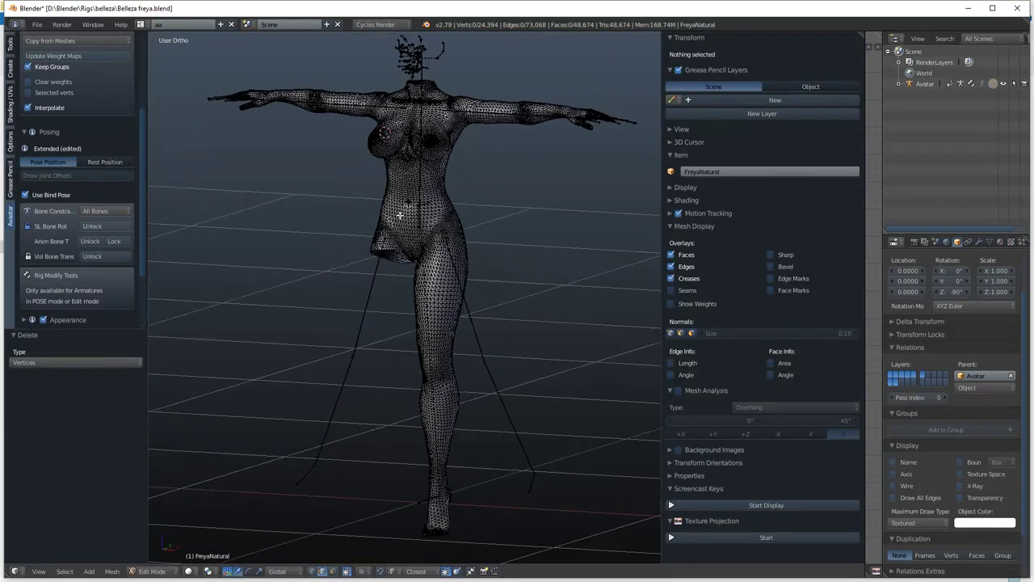
{"action": "scroll", "coordinate": [421, 151], "scroll_direction": "up", "scroll_amount": 6}
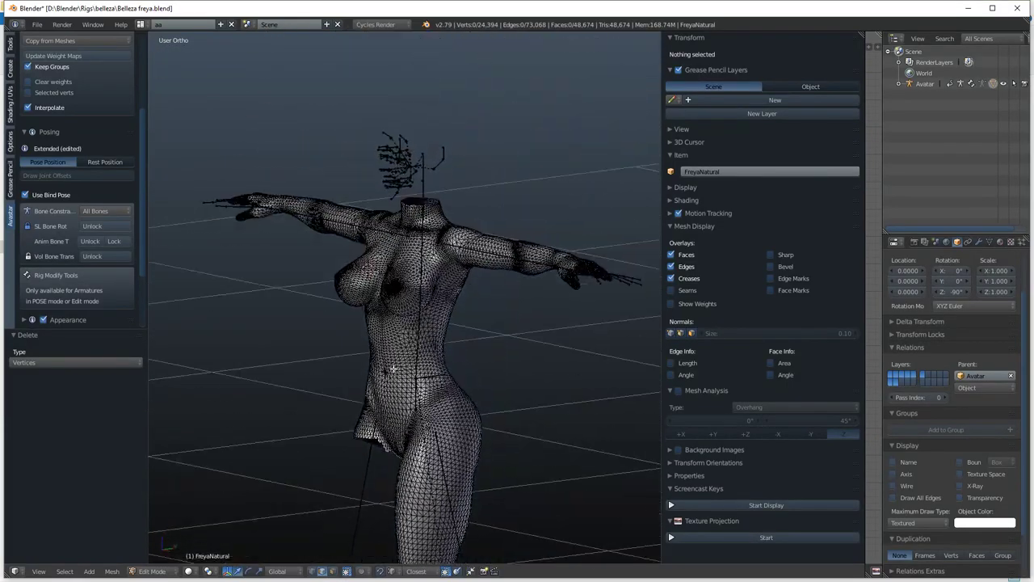
{"action": "middle_click_drag", "start_coordinate": [387, 307], "coordinate": [553, 371]}
{"action": "middle_click_drag", "start_coordinate": [500, 427], "coordinate": [489, 273], "text": "shift"}
{"action": "scroll", "coordinate": [445, 273], "scroll_direction": "up", "scroll_amount": 3}
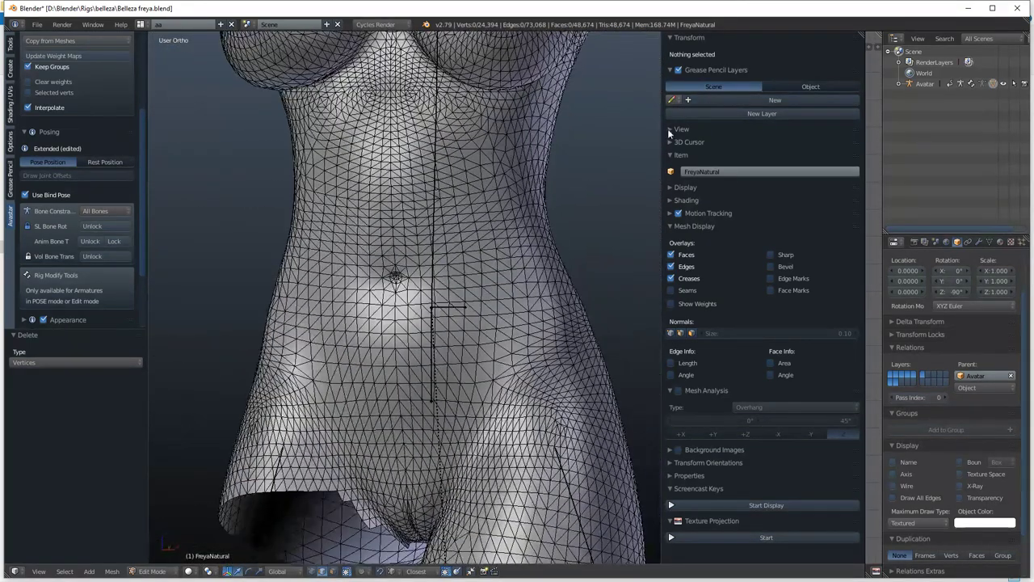
Close the Freya file, switch to File Explorer and open Kemono_Dummy-bento.blend from the Kemono Dummy bento folder in Rigs.
{"action": "left_click", "coordinate": [1010, 12]}
{"action": "left_click", "coordinate": [521, 335]}
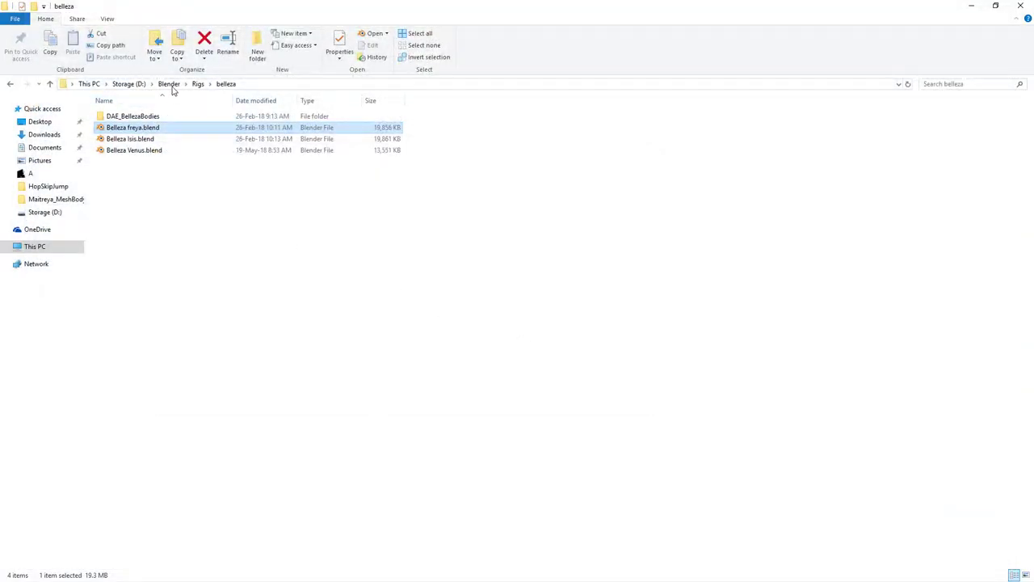
{"action": "left_click", "coordinate": [170, 84]}
{"action": "double_click", "coordinate": [413, 167]}
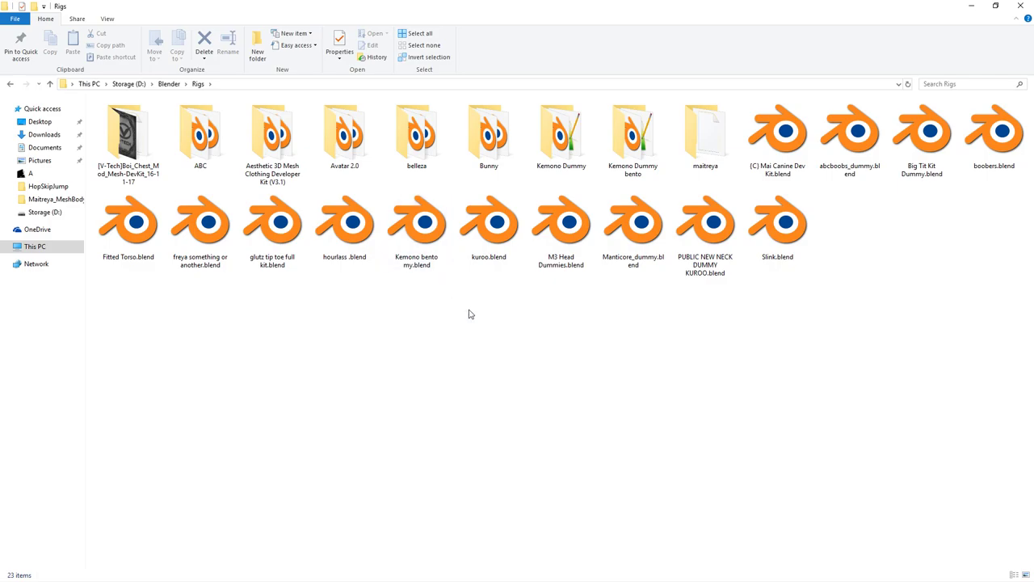
{"action": "left_click", "coordinate": [634, 160]}
{"action": "double_click", "coordinate": [634, 160]}
{"action": "double_click", "coordinate": [143, 132]}
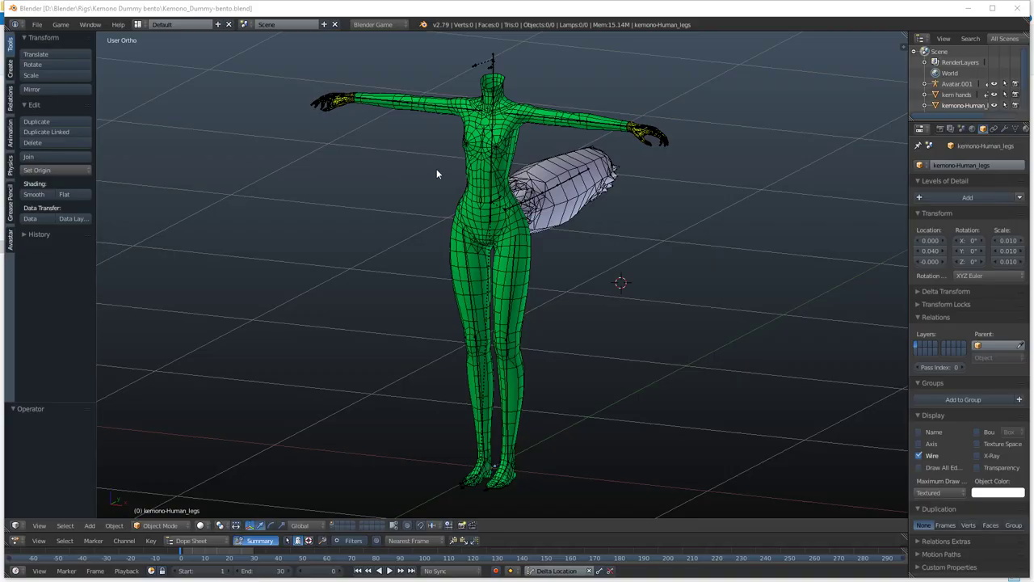
Deselect everything and examine the Kemono body's wireframe from the front, side and back.
{"action": "right_click", "coordinate": [476, 160]}
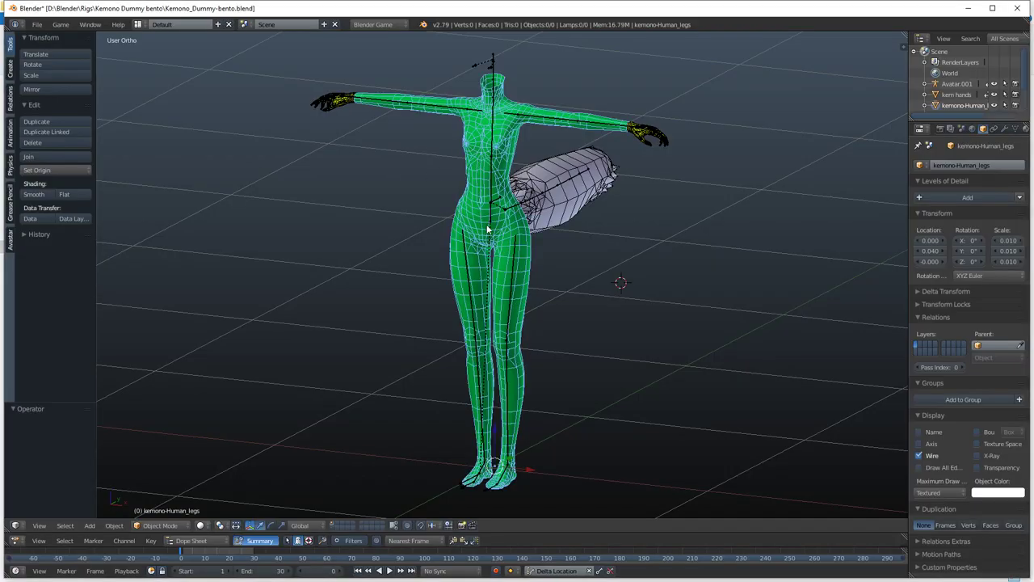
{"action": "scroll", "coordinate": [487, 229], "scroll_direction": "up", "scroll_amount": 2}
{"action": "middle_click_drag", "start_coordinate": [487, 229], "coordinate": [571, 283]}
{"action": "scroll", "coordinate": [570, 283], "scroll_direction": "up", "scroll_amount": 4}
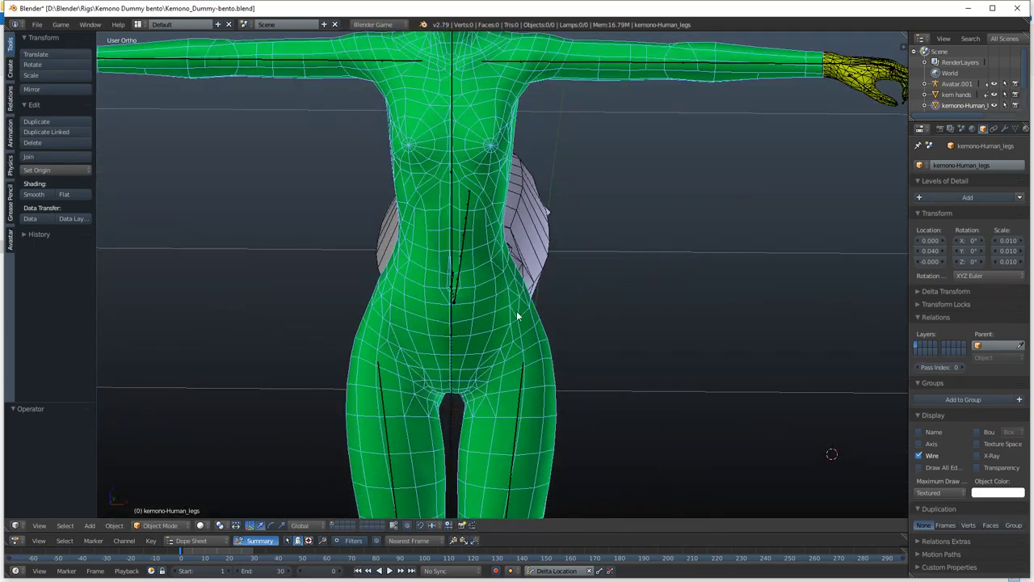
{"action": "key", "text": "a"}
{"action": "middle_click_drag", "start_coordinate": [501, 298], "coordinate": [414, 317]}
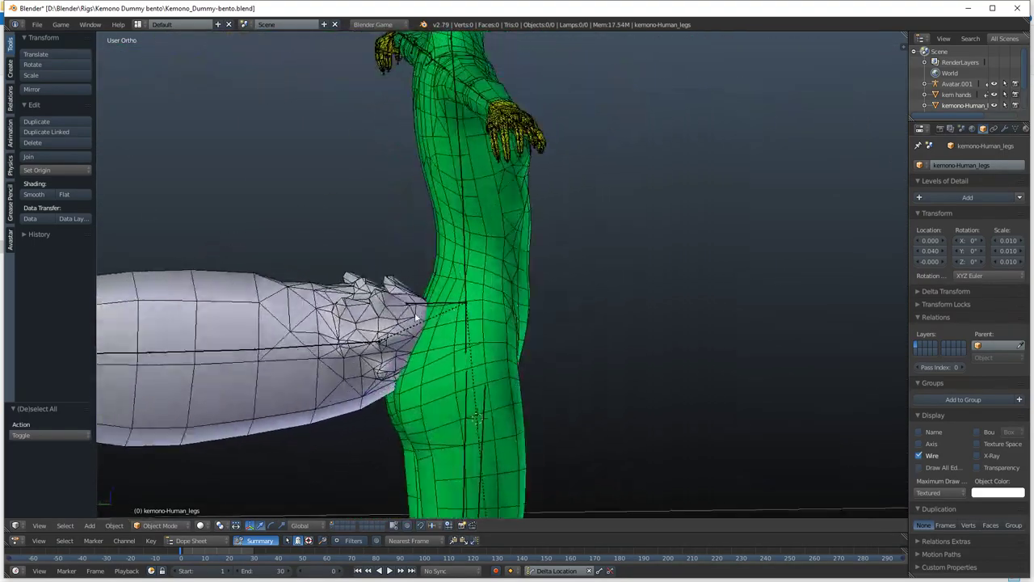
{"action": "middle_click_drag", "start_coordinate": [473, 264], "coordinate": [351, 242]}
{"action": "middle_click_drag", "start_coordinate": [570, 232], "coordinate": [473, 289]}
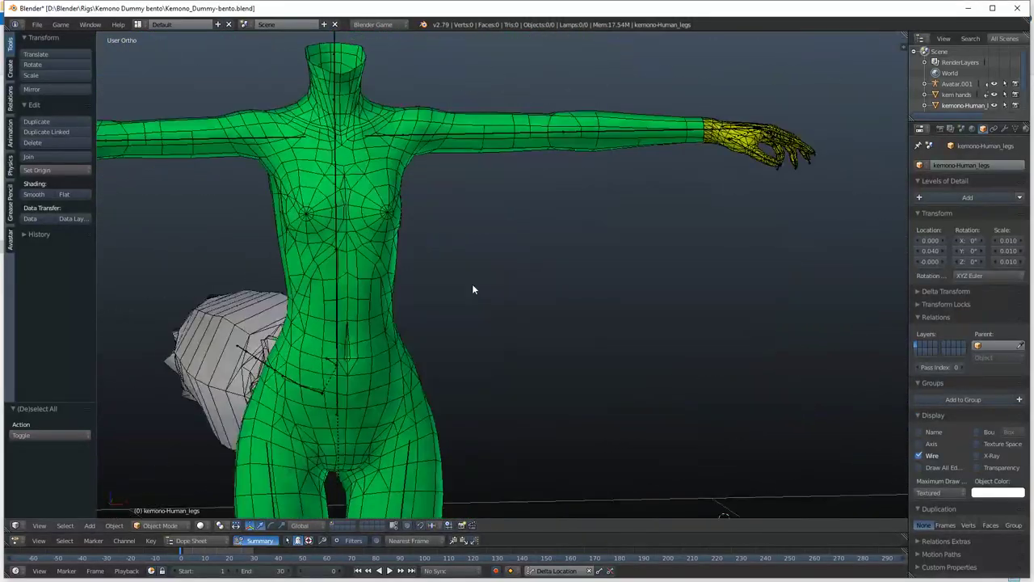
{"action": "middle_click_drag", "start_coordinate": [366, 328], "coordinate": [461, 323]}
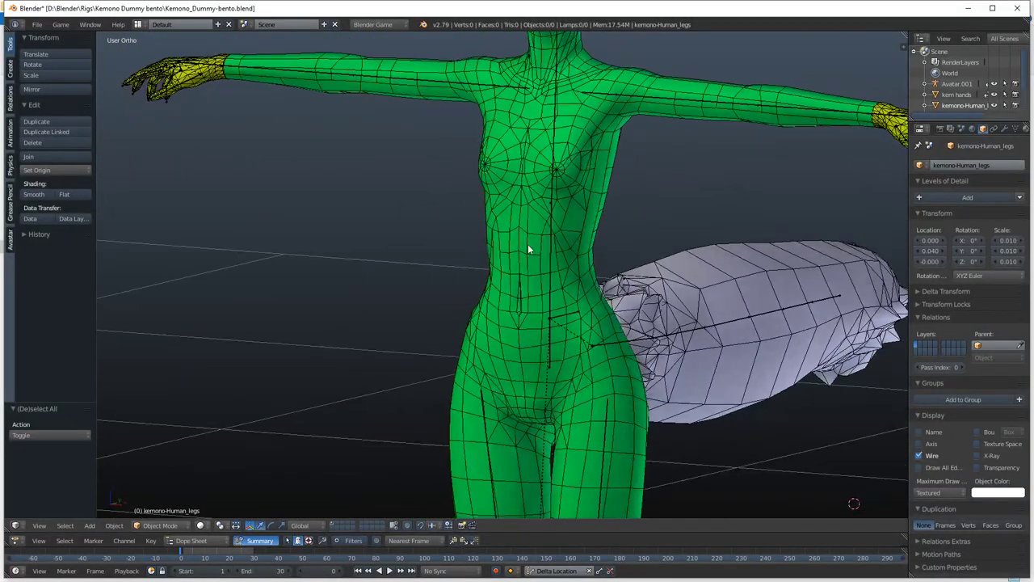
{"action": "middle_click_drag", "start_coordinate": [528, 244], "coordinate": [481, 290]}
Enter Edit Mode on the kemono-Human_legs mesh and inspect the topology of its chest, waist and arms.
{"action": "key", "text": "Tab"}
{"action": "scroll", "coordinate": [466, 303], "scroll_direction": "up", "scroll_amount": 3}
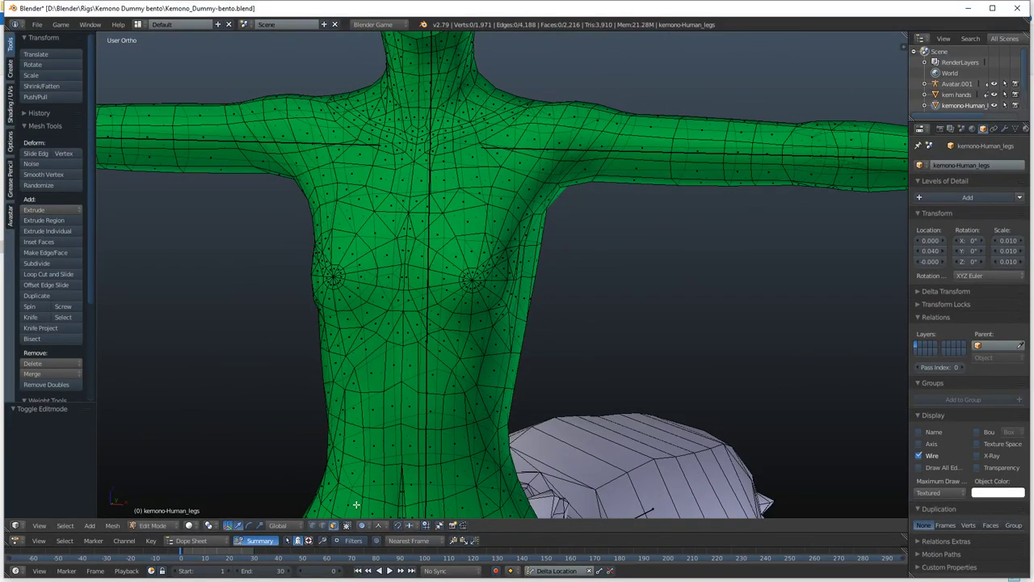
{"action": "middle_click_drag", "start_coordinate": [454, 349], "coordinate": [439, 298]}
{"action": "scroll", "coordinate": [501, 274], "scroll_direction": "up", "scroll_amount": 3}
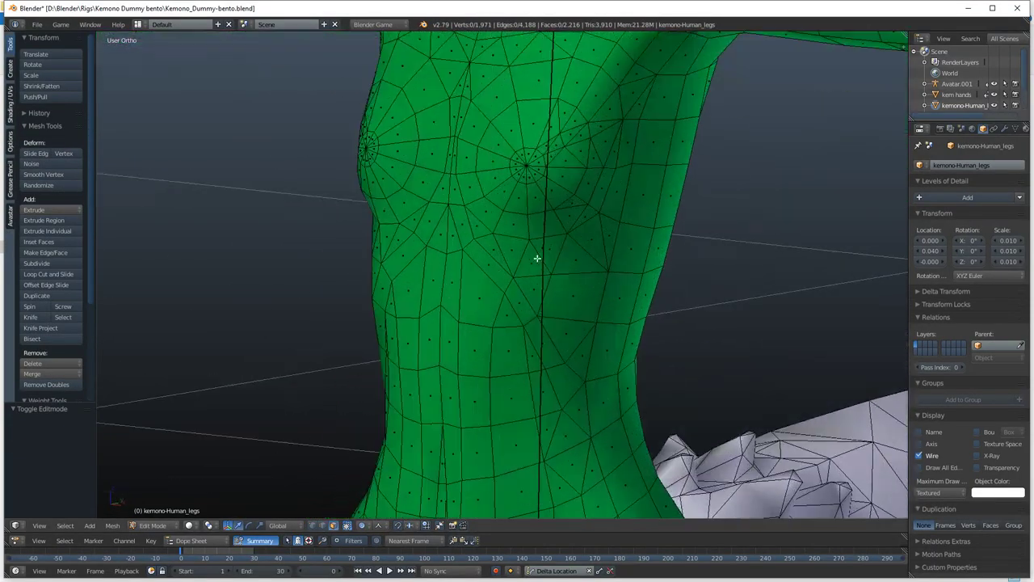
{"action": "middle_click_drag", "start_coordinate": [536, 258], "coordinate": [582, 252]}
{"action": "scroll", "coordinate": [491, 338], "scroll_direction": "down", "scroll_amount": 5}
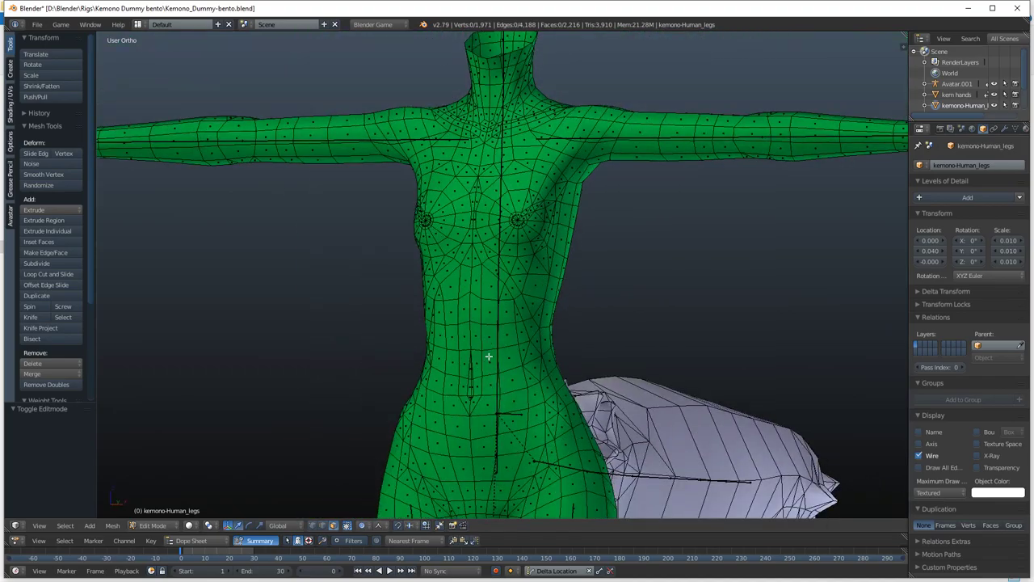
{"action": "scroll", "coordinate": [488, 357], "scroll_direction": "down", "scroll_amount": 3}
{"action": "middle_click_drag", "start_coordinate": [506, 349], "coordinate": [454, 267]}
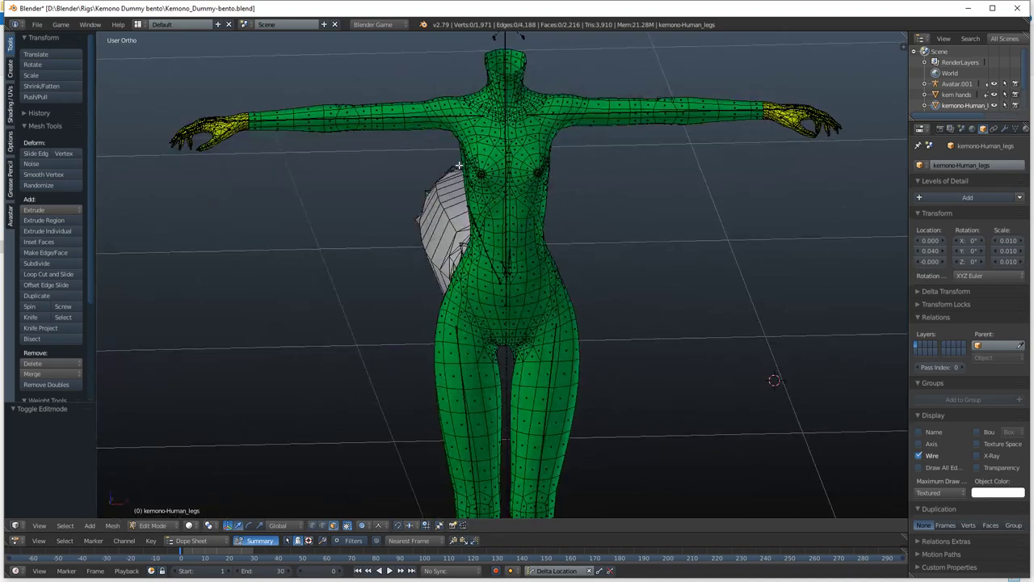
{"action": "middle_click_drag", "start_coordinate": [458, 165], "coordinate": [495, 161]}
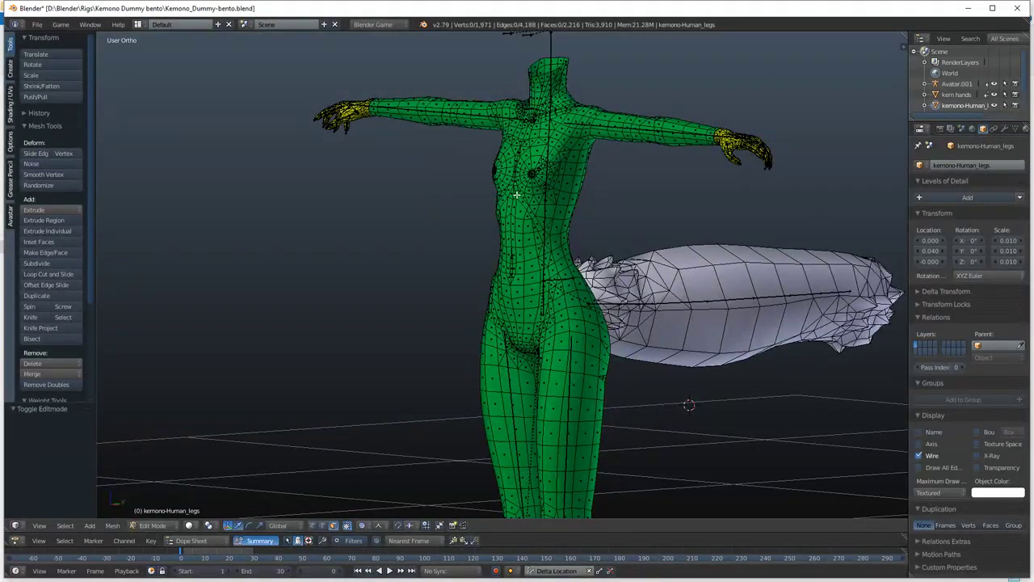
{"action": "mouse_move", "coordinate": [572, 204]}
{"action": "middle_mouse_down"}
{"action": "mouse_move", "coordinate": [564, 183]}
{"action": "mouse_move", "coordinate": [585, 208]}
{"action": "middle_mouse_up"}
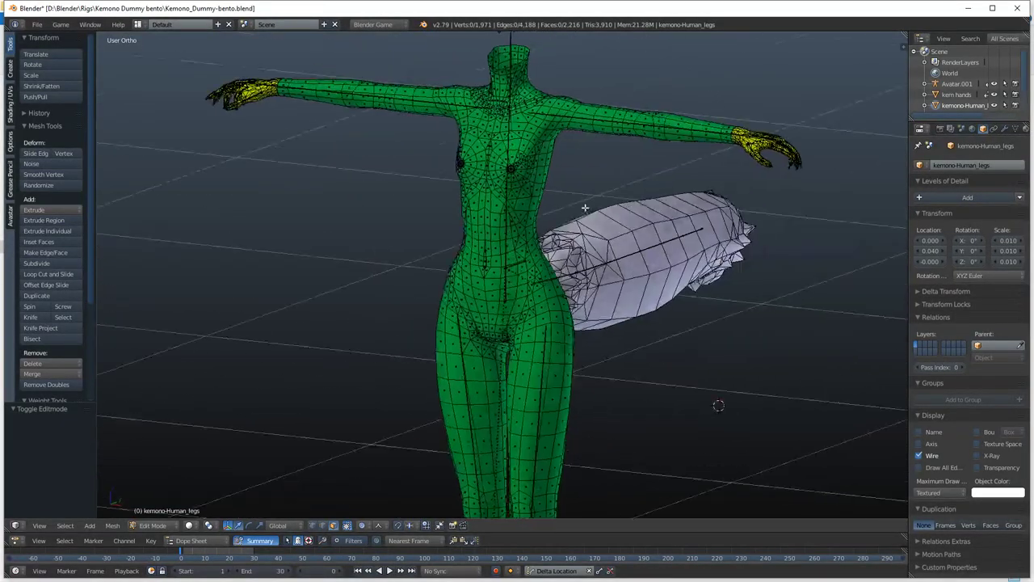
{"action": "middle_click_drag", "start_coordinate": [520, 162], "coordinate": [511, 243], "text": "shift"}
{"action": "scroll", "coordinate": [511, 245], "scroll_direction": "up", "scroll_amount": 2}
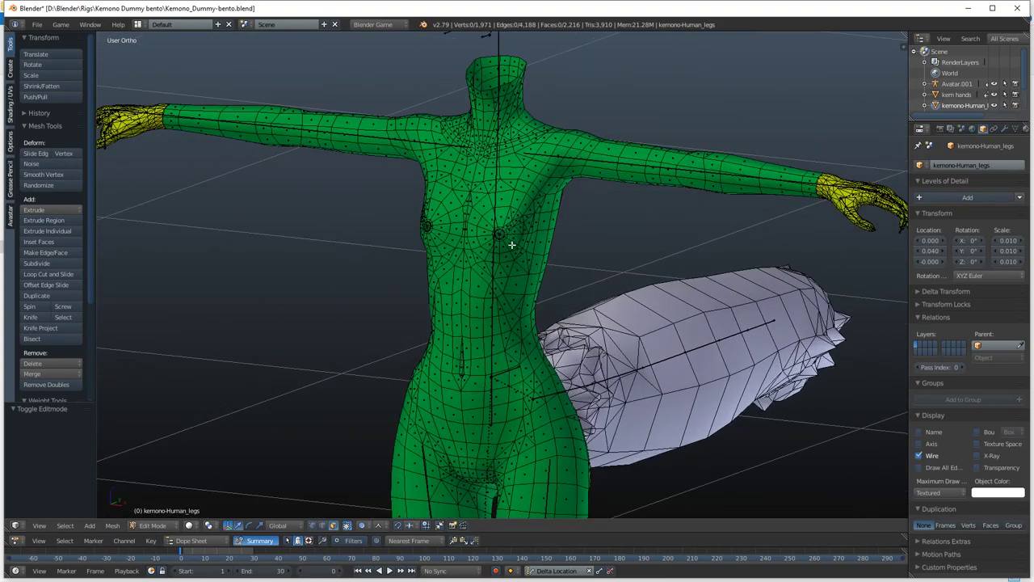
{"action": "middle_click_drag", "start_coordinate": [501, 285], "coordinate": [550, 295]}
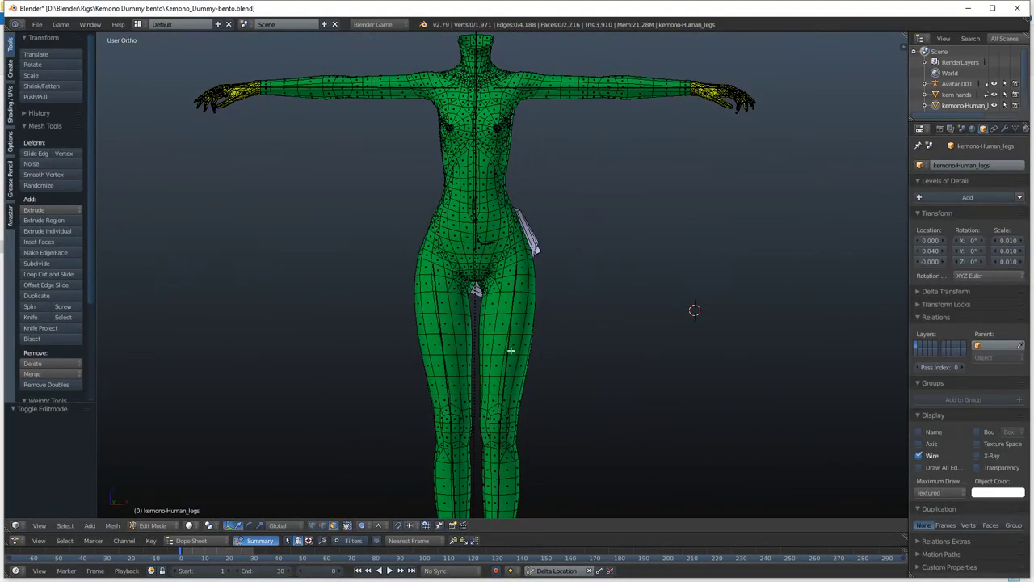
Inspect the edge flow of the Kemono body's hips and thighs from the front and side.
{"action": "middle_click_drag", "start_coordinate": [511, 350], "coordinate": [457, 261]}
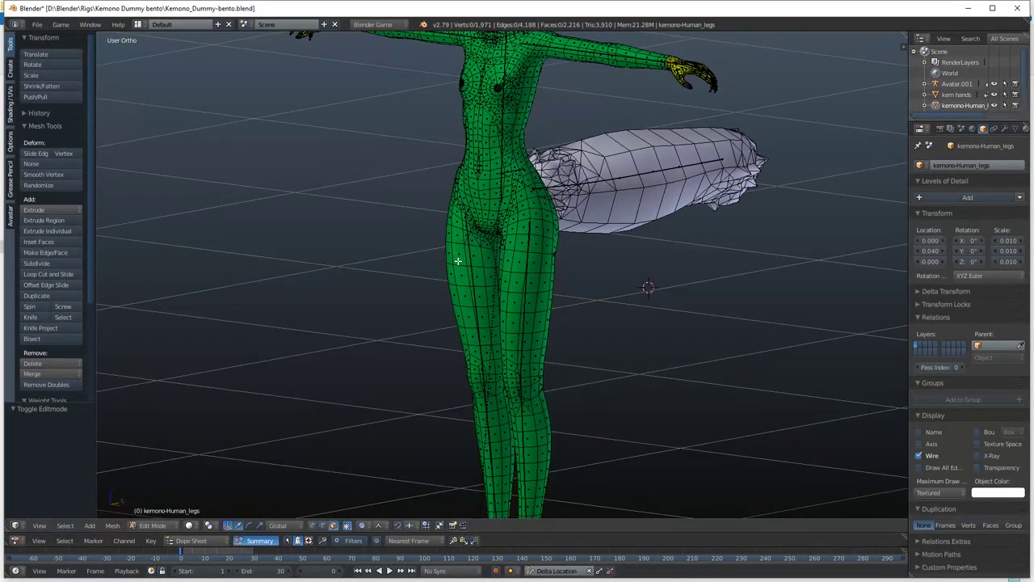
{"action": "middle_click_drag", "start_coordinate": [520, 273], "coordinate": [588, 291]}
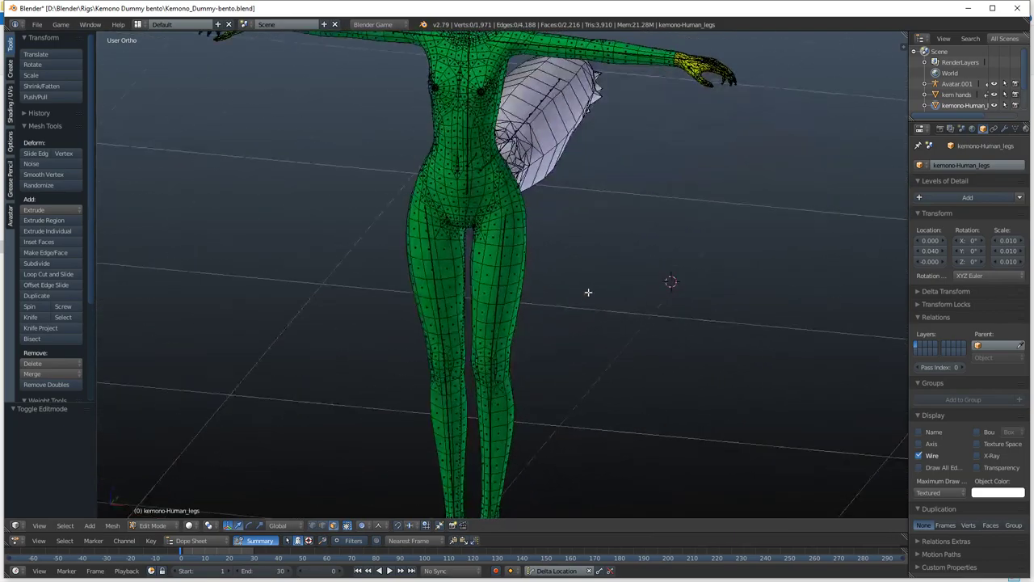
{"action": "middle_click_drag", "start_coordinate": [493, 296], "coordinate": [533, 284]}
{"action": "scroll", "coordinate": [539, 303], "scroll_direction": "up", "scroll_amount": 3}
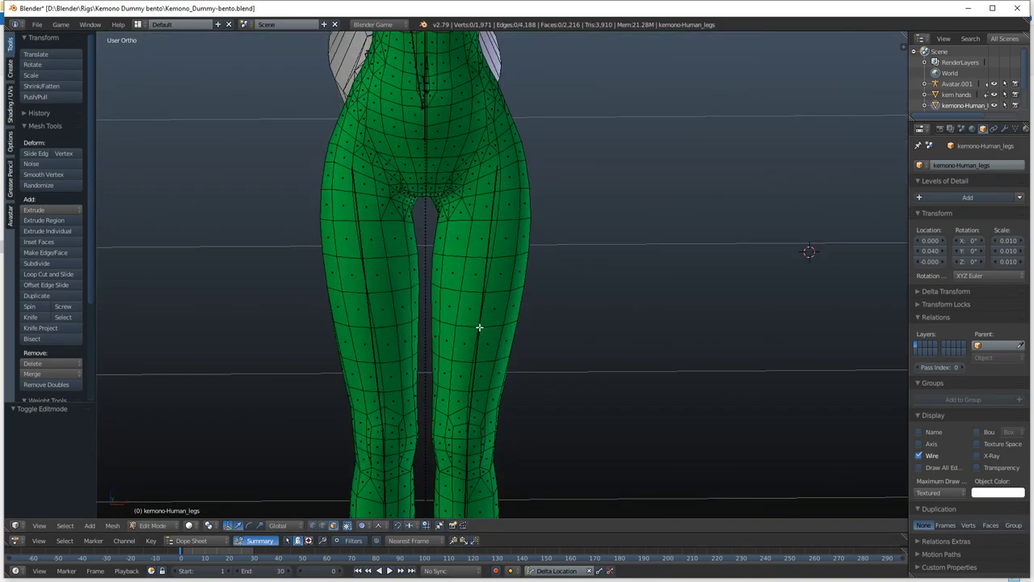
{"action": "middle_click_drag", "start_coordinate": [479, 327], "coordinate": [499, 158]}
{"action": "middle_click_drag", "start_coordinate": [516, 194], "coordinate": [472, 208]}
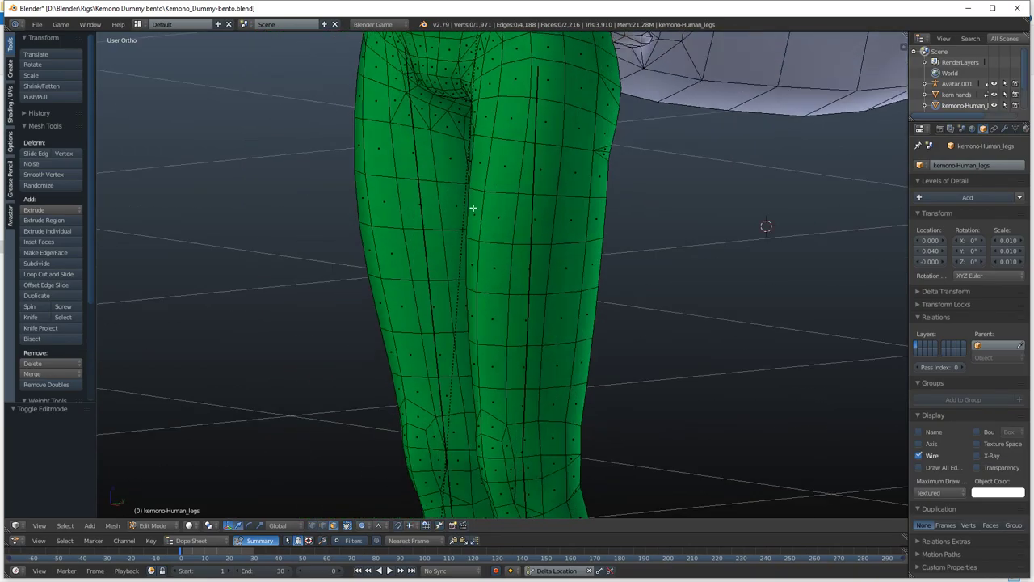
{"action": "middle_click_drag", "start_coordinate": [532, 306], "coordinate": [522, 141]}
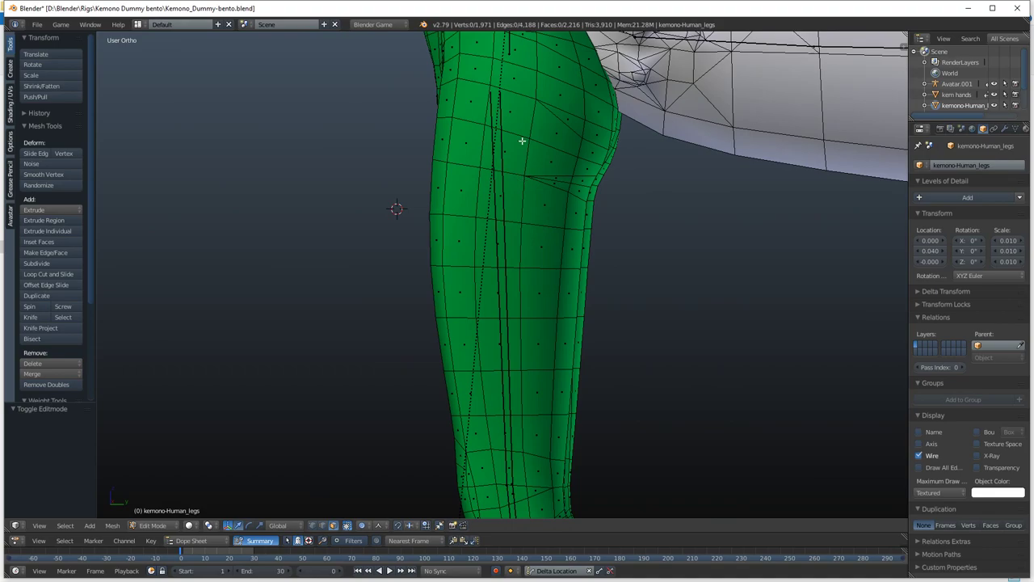
Try adding several lengthwise loop cuts through the left thigh and hip of the Kemono body.
{"action": "key", "text": "ctrl+r"}
{"action": "left_click", "coordinate": [475, 97]}
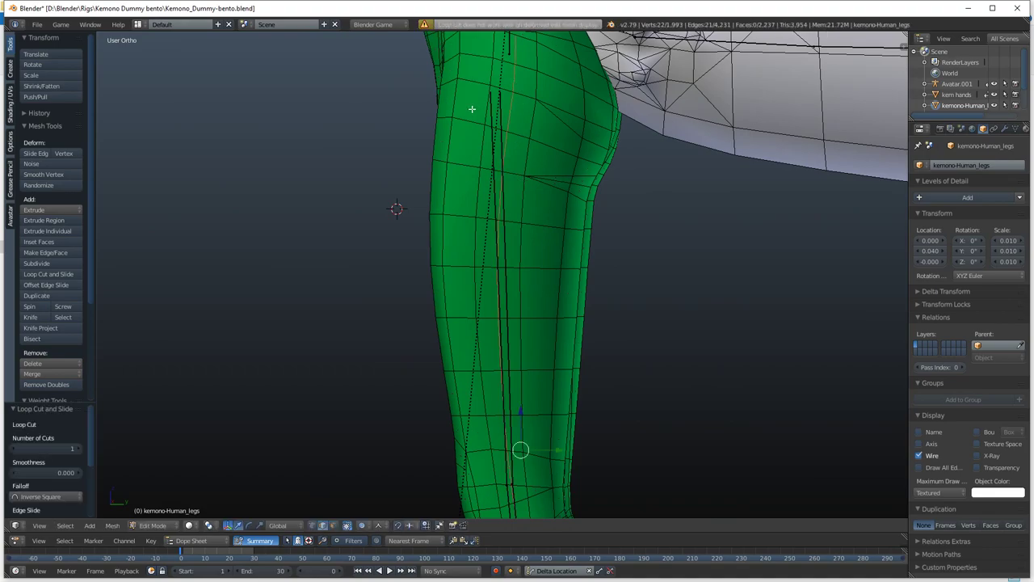
{"action": "left_click", "coordinate": [474, 59]}
{"action": "middle_click_drag", "start_coordinate": [474, 59], "coordinate": [546, 153]}
{"action": "key", "text": "ctrl+r"}
{"action": "left_click", "coordinate": [455, 77]}
{"action": "left_click", "coordinate": [447, 80]}
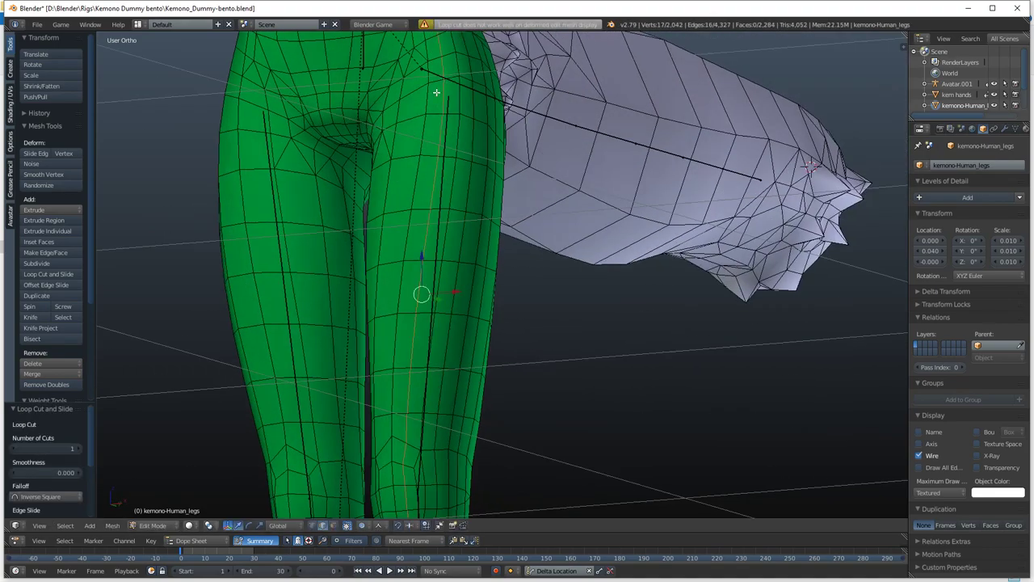
{"action": "key", "text": "ctrl+r"}
{"action": "left_click", "coordinate": [424, 96]}
{"action": "left_click", "coordinate": [424, 95]}
Return the body mesh to Edit Mode and undo the added loop cuts.
{"action": "mouse_move", "coordinate": [423, 89]}
{"action": "middle_mouse_down"}
{"action": "mouse_move", "coordinate": [410, 160]}
{"action": "mouse_move", "coordinate": [471, 177]}
{"action": "mouse_move", "coordinate": [454, 191]}
{"action": "mouse_move", "coordinate": [460, 205]}
{"action": "mouse_move", "coordinate": [511, 215]}
{"action": "mouse_move", "coordinate": [554, 201]}
{"action": "middle_mouse_up"}
{"action": "key", "text": "Tab"}
{"action": "key", "text": "v"}
{"action": "scroll", "coordinate": [534, 217], "scroll_direction": "down", "scroll_amount": 2}
{"action": "key", "text": "Tab"}
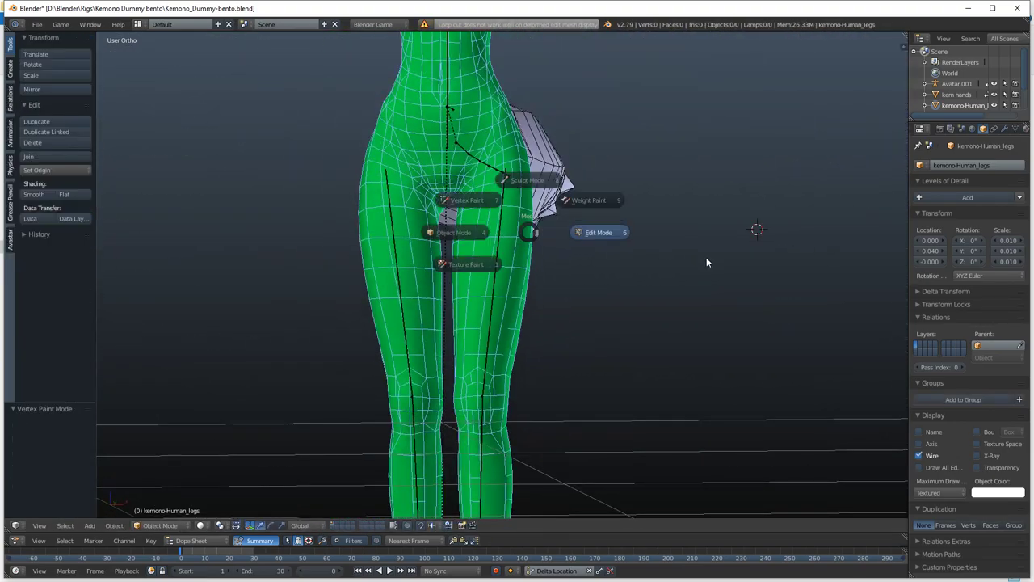
{"action": "left_click", "coordinate": [706, 258]}
{"action": "key", "text": "ctrl+z"}
{"action": "key", "text": "ctrl+z"}
Examine the topology of the tail mesh behind the Kemono body from the side.
{"action": "middle_click_drag", "start_coordinate": [547, 234], "coordinate": [428, 231]}
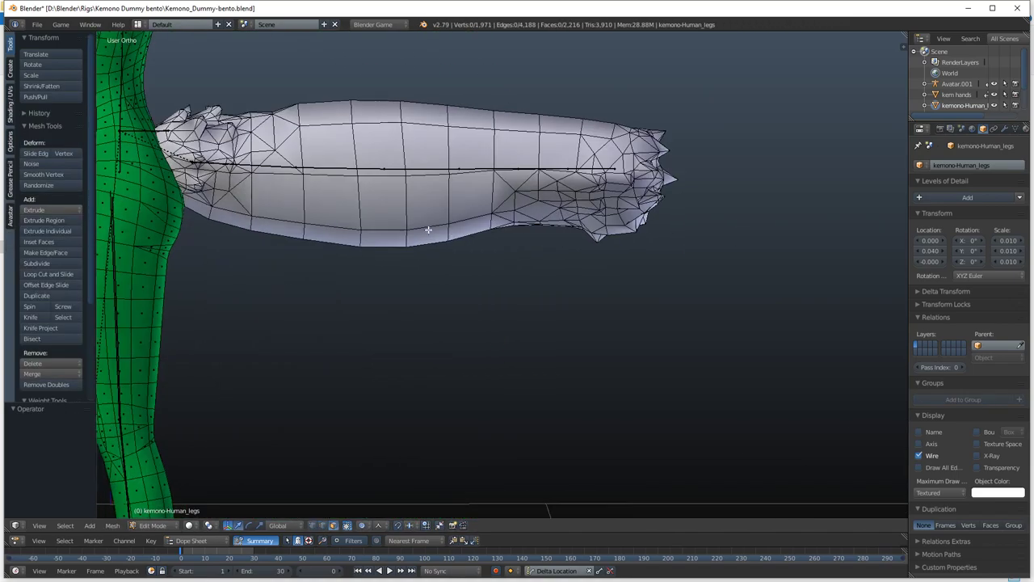
{"action": "middle_click_drag", "start_coordinate": [298, 211], "coordinate": [565, 302], "text": "shift"}
{"action": "scroll", "coordinate": [601, 256], "scroll_direction": "down", "scroll_amount": 4}
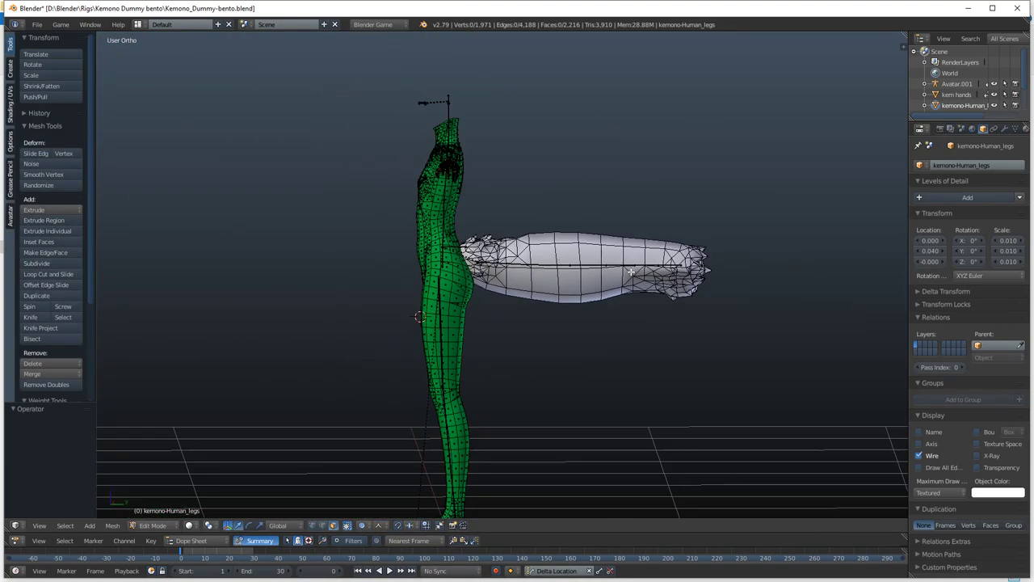
{"action": "middle_click_drag", "start_coordinate": [631, 271], "coordinate": [577, 272], "text": "shift"}
{"action": "middle_click_drag", "start_coordinate": [578, 272], "coordinate": [575, 297]}
{"action": "scroll", "coordinate": [503, 259], "scroll_direction": "up", "scroll_amount": 2}
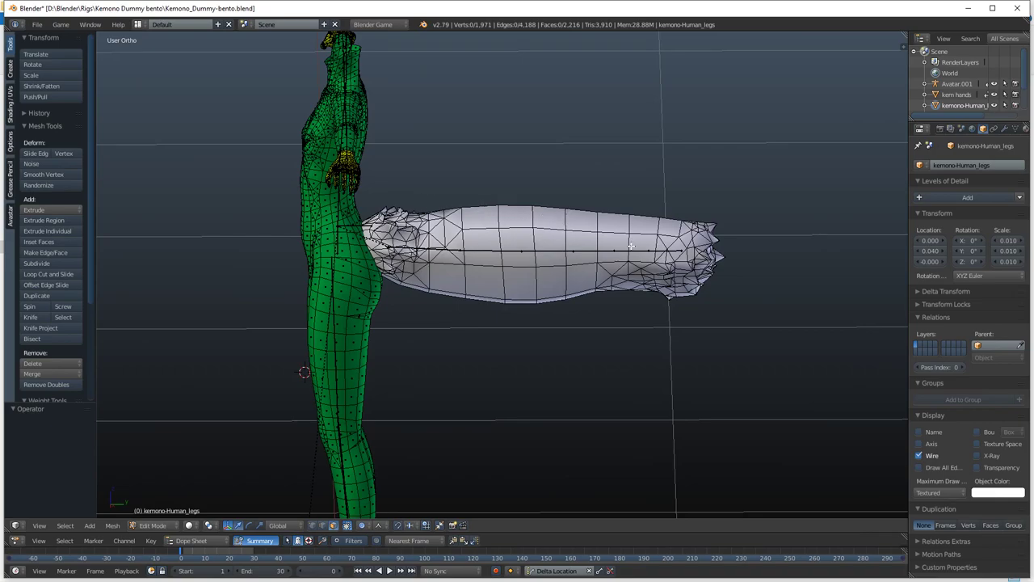
Take the Kemono body out of Edit Mode and select the tail mesh to examine its wireframe.
{"action": "middle_click_drag", "start_coordinate": [607, 246], "coordinate": [439, 230]}
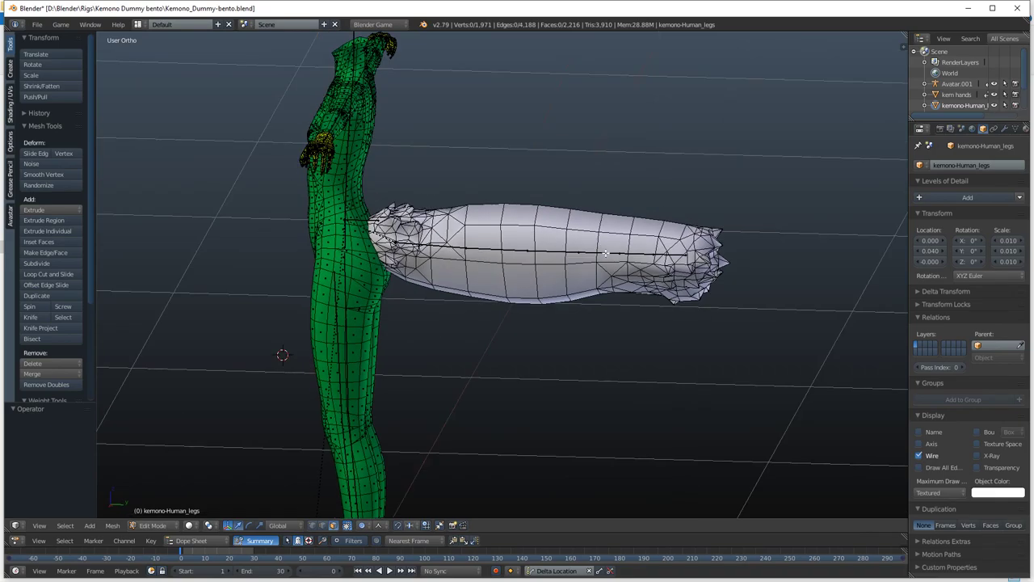
{"action": "key", "text": "Tab"}
{"action": "right_click", "coordinate": [511, 224]}
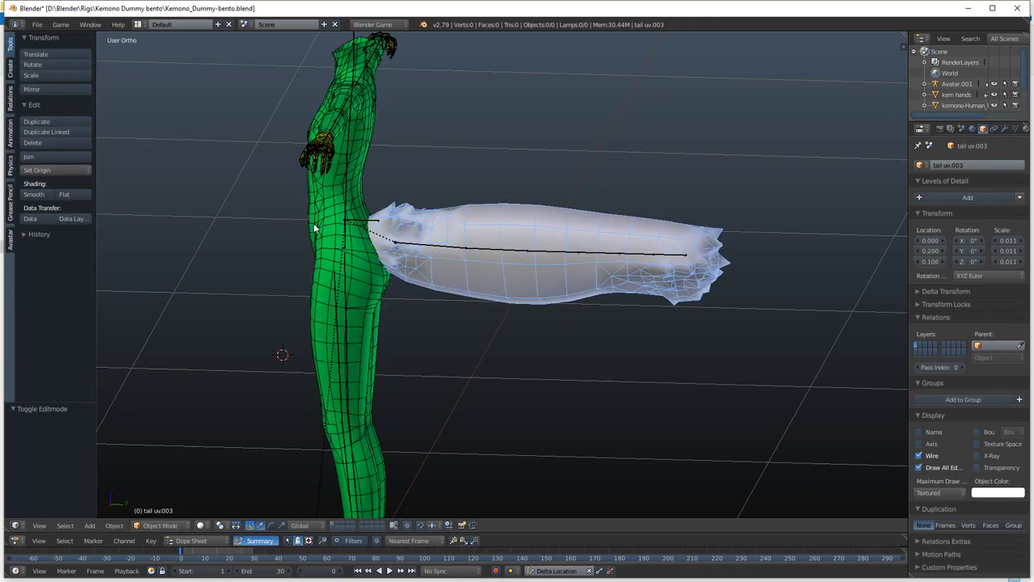
{"action": "middle_click_drag", "start_coordinate": [314, 228], "coordinate": [512, 237]}
{"action": "scroll", "coordinate": [485, 275], "scroll_direction": "up", "scroll_amount": 4}
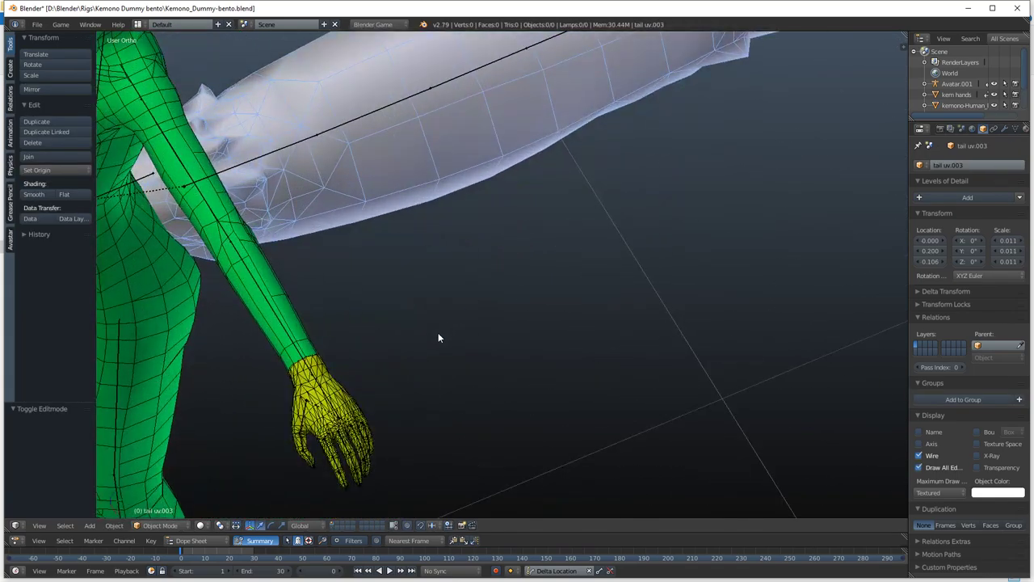
Select the Kemono hands mesh and inspect its topology up close in Edit Mode.
{"action": "middle_click_drag", "start_coordinate": [438, 338], "coordinate": [508, 301]}
{"action": "right_click", "coordinate": [421, 376]}
{"action": "middle_click_drag", "start_coordinate": [489, 356], "coordinate": [448, 286], "text": "shift"}
{"action": "scroll", "coordinate": [542, 270], "scroll_direction": "up", "scroll_amount": 4}
{"action": "key", "text": "Tab"}
{"action": "middle_click_drag", "start_coordinate": [568, 223], "coordinate": [556, 274], "text": "shift"}
{"action": "key", "text": "Tab"}
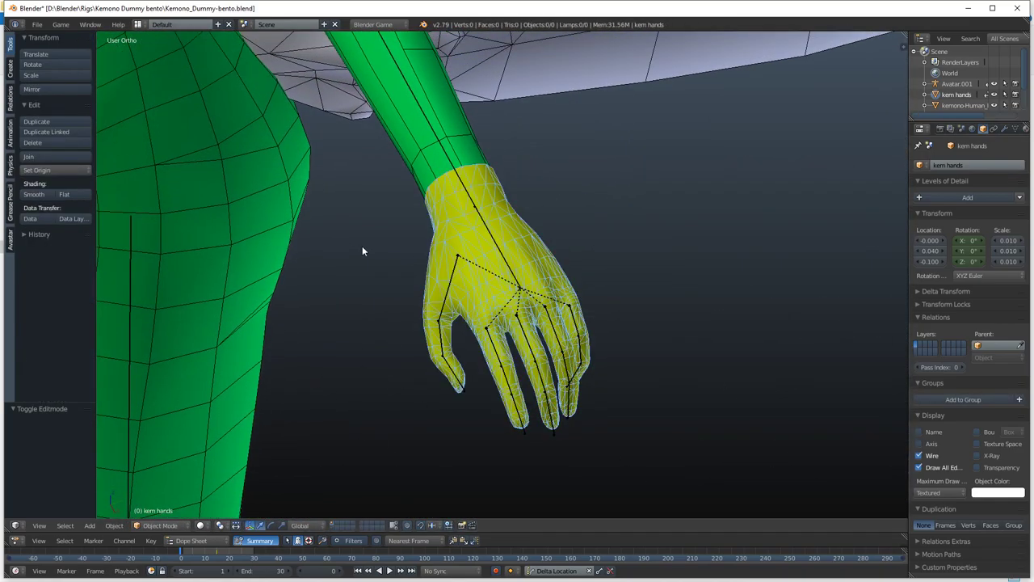
Select the Kemono body mesh and examine the wireframe of its arms, chest and torso from several angles.
{"action": "scroll", "coordinate": [473, 300], "scroll_direction": "down", "scroll_amount": 4}
{"action": "scroll", "coordinate": [437, 280], "scroll_direction": "down", "scroll_amount": 3}
{"action": "middle_click_drag", "start_coordinate": [439, 280], "coordinate": [504, 355], "text": "shift"}
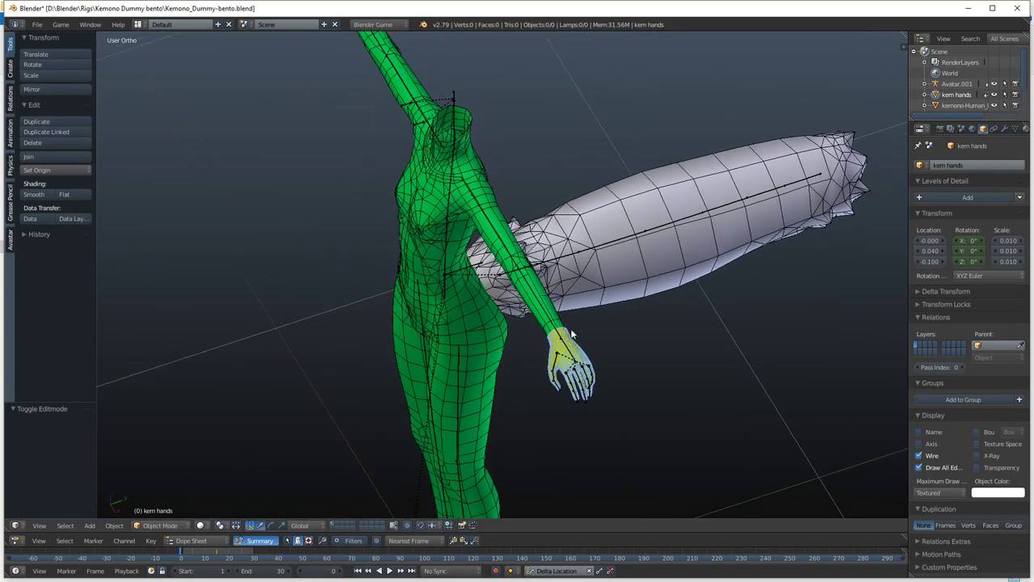
{"action": "middle_click_drag", "start_coordinate": [355, 287], "coordinate": [566, 232]}
{"action": "middle_click_drag", "start_coordinate": [609, 265], "coordinate": [521, 264], "text": "shift"}
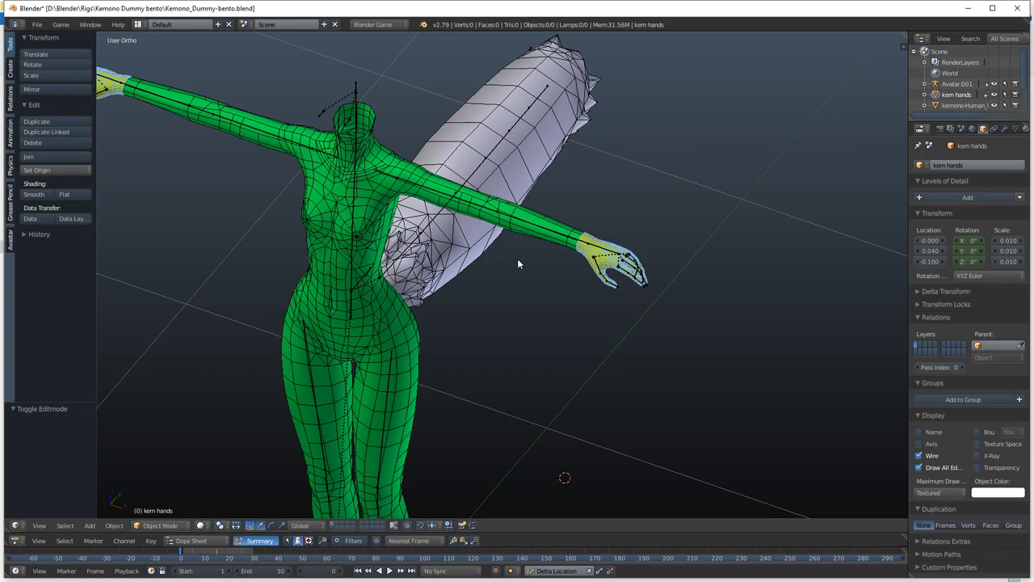
{"action": "right_click", "coordinate": [574, 234]}
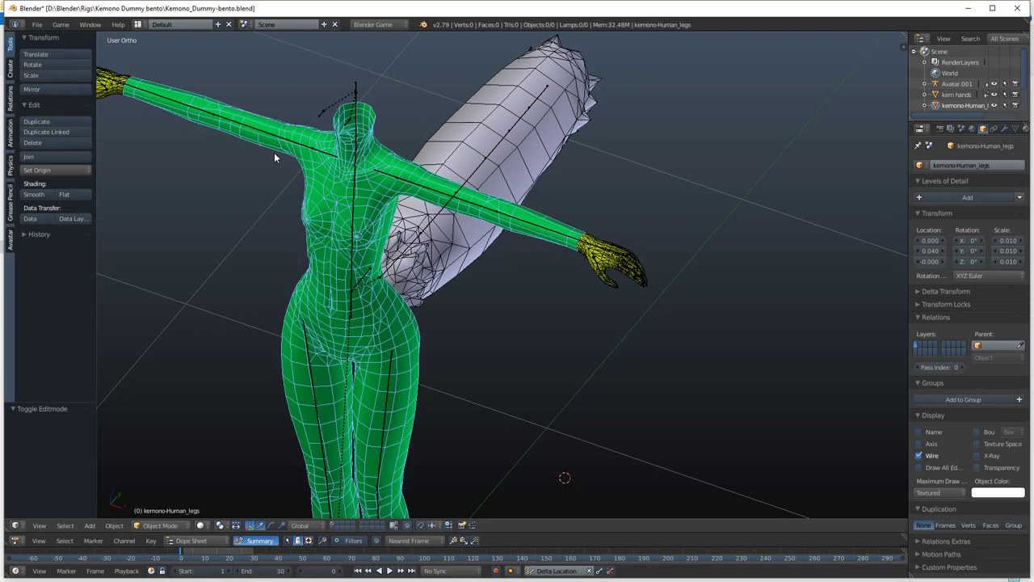
{"action": "middle_click_drag", "start_coordinate": [322, 253], "coordinate": [534, 343]}
{"action": "scroll", "coordinate": [538, 220], "scroll_direction": "down", "scroll_amount": 3}
{"action": "scroll", "coordinate": [501, 299], "scroll_direction": "up", "scroll_amount": 1}
{"action": "scroll", "coordinate": [502, 279], "scroll_direction": "up", "scroll_amount": 3}
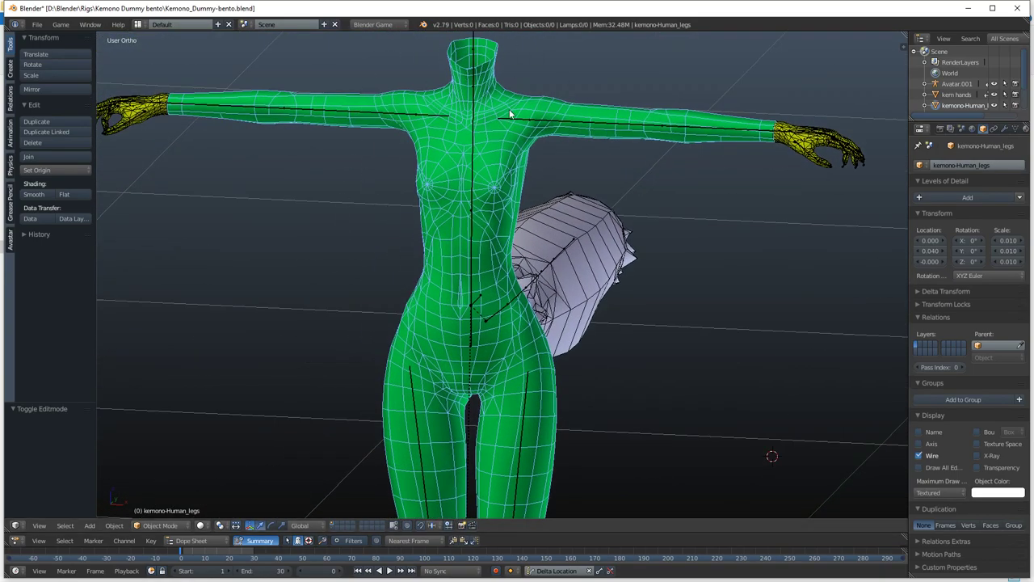
{"action": "middle_click_drag", "start_coordinate": [526, 230], "coordinate": [342, 244]}
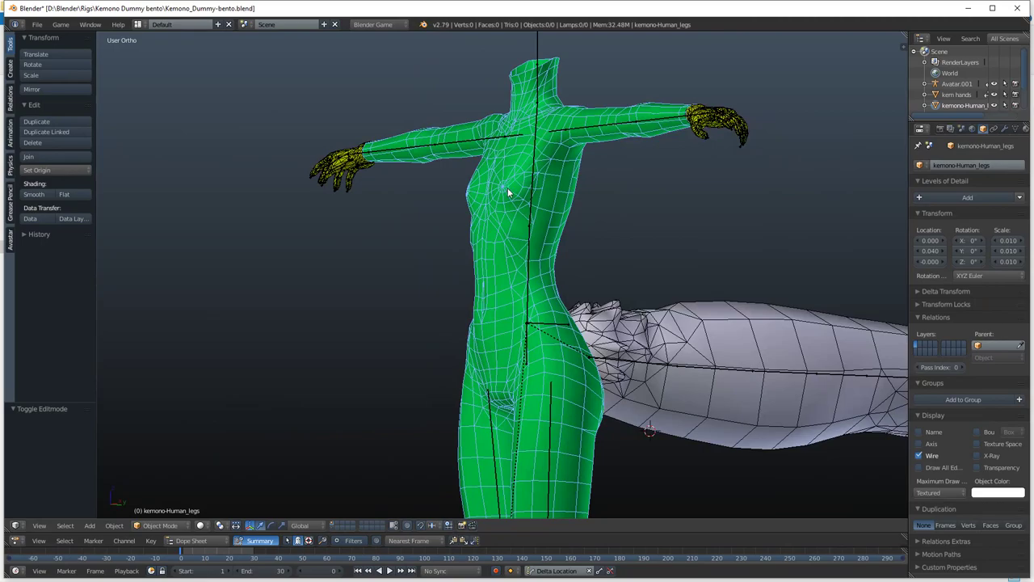
Close the Kemono scene and open Slink.blend from the Rigs folder in Blender.
{"action": "left_click", "coordinate": [1018, 10]}
{"action": "left_click", "coordinate": [525, 333]}
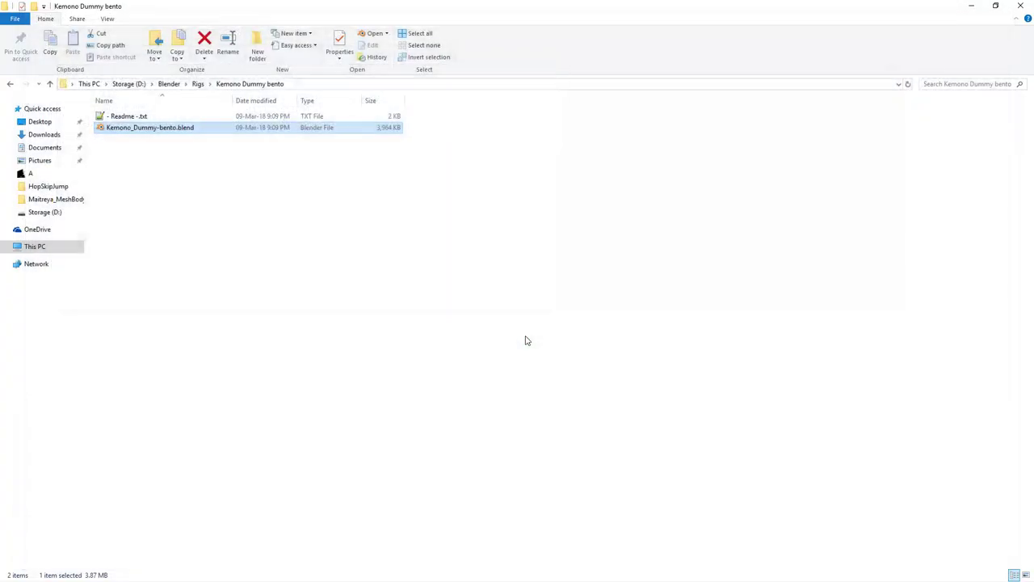
{"action": "left_click", "coordinate": [198, 85]}
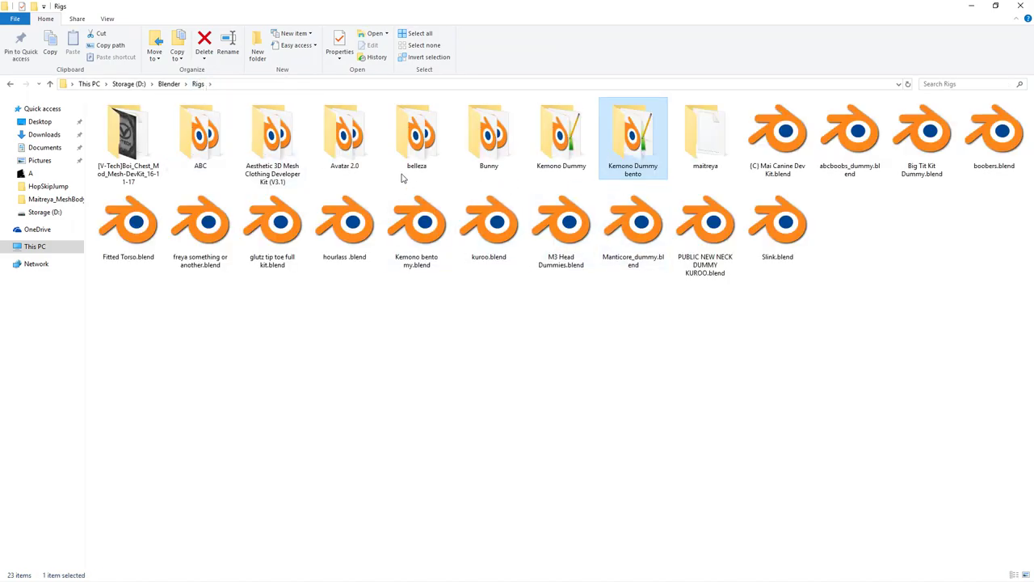
{"action": "double_click", "coordinate": [780, 226]}
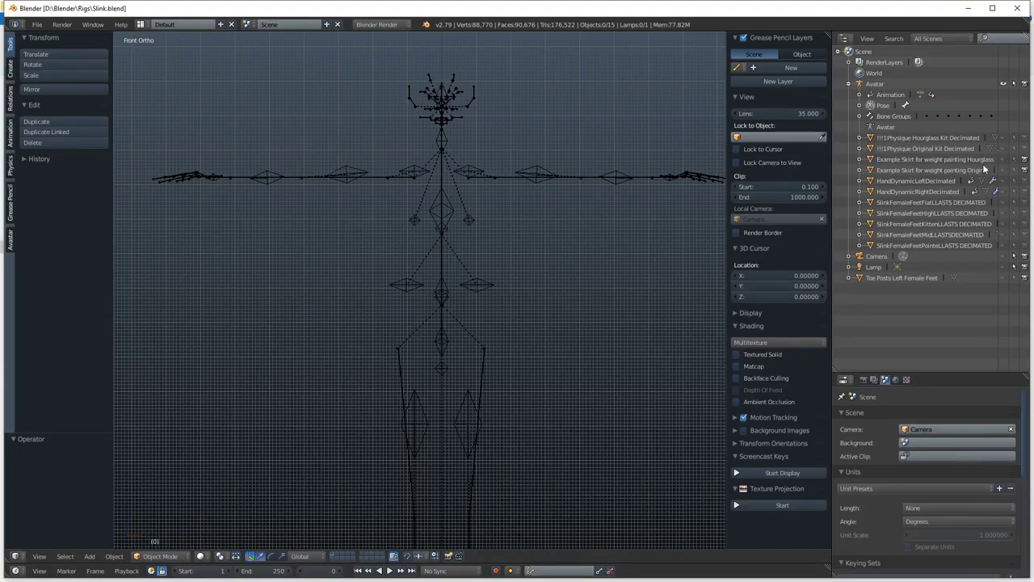
Show and select the !!!1Physique Original Kit Decimated mesh, and hide the Avatar armature.
{"action": "left_click", "coordinate": [1003, 149]}
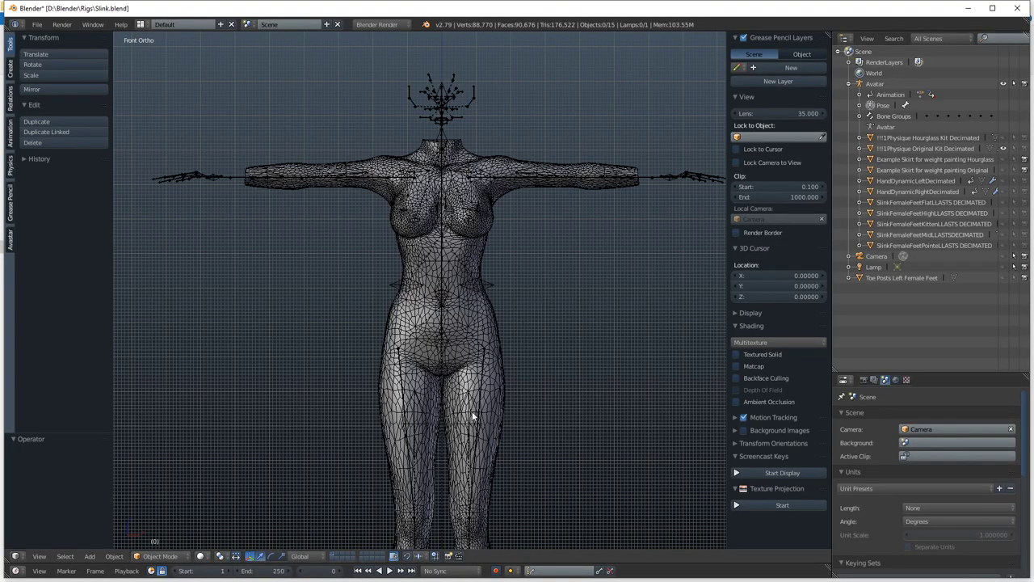
{"action": "scroll", "coordinate": [472, 416], "scroll_direction": "up", "scroll_amount": 8}
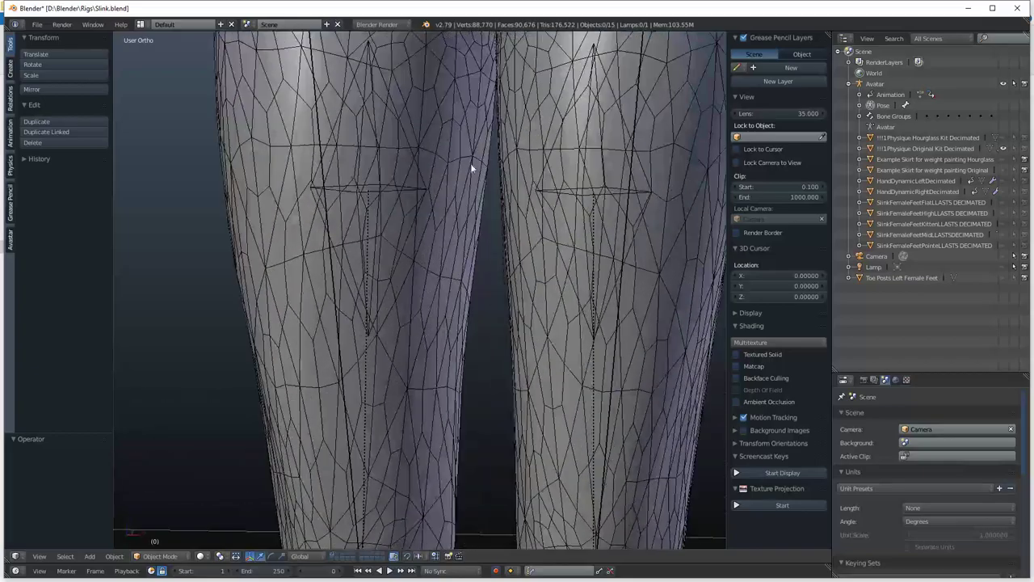
{"action": "middle_click_drag", "start_coordinate": [470, 163], "coordinate": [527, 244]}
{"action": "scroll", "coordinate": [503, 189], "scroll_direction": "down", "scroll_amount": 5}
{"action": "middle_click_drag", "start_coordinate": [424, 128], "coordinate": [457, 273], "text": "shift"}
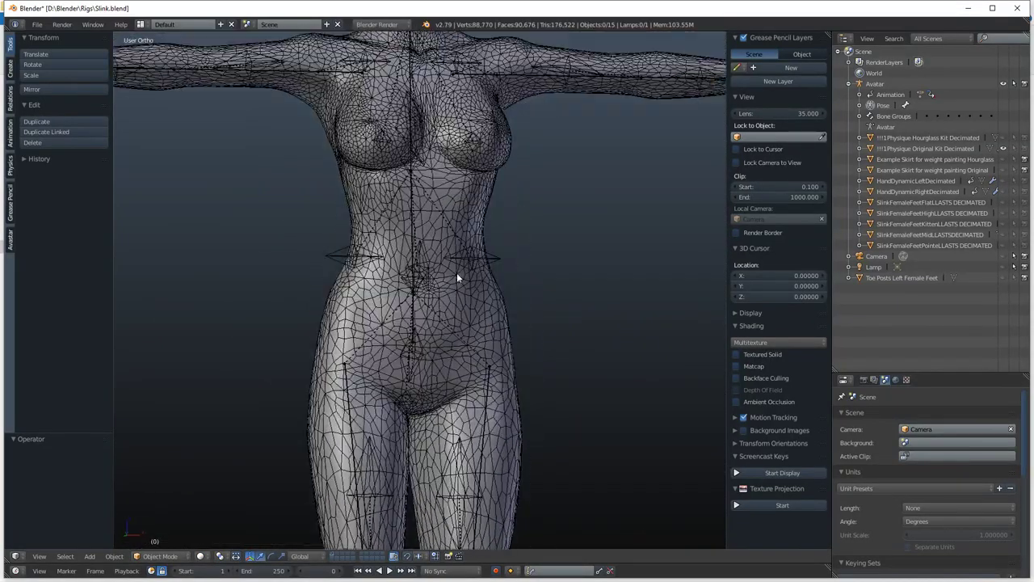
{"action": "scroll", "coordinate": [457, 273], "scroll_direction": "down", "scroll_amount": 1}
{"action": "middle_click_drag", "start_coordinate": [484, 149], "coordinate": [440, 213]}
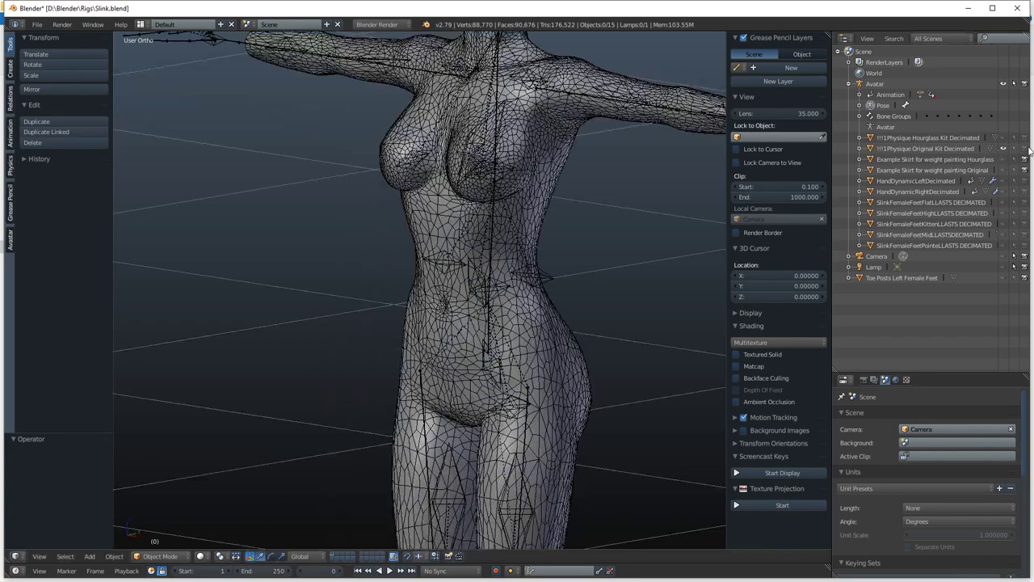
{"action": "left_click", "coordinate": [933, 147]}
{"action": "left_click", "coordinate": [1003, 83]}
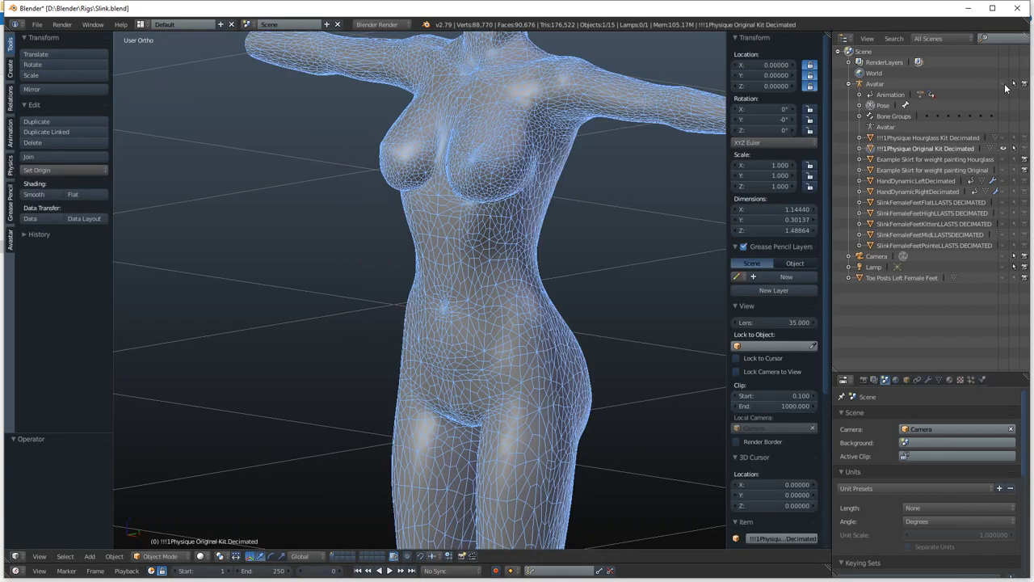
Inspect the Original Kit mesh in Edit Mode, then return it to Object Mode.
{"action": "key", "text": "Tab"}
{"action": "middle_click_drag", "start_coordinate": [463, 222], "coordinate": [530, 155]}
{"action": "left_click", "coordinate": [587, 212]}
{"action": "scroll", "coordinate": [503, 203], "scroll_direction": "up", "scroll_amount": 2}
{"action": "key", "text": "a"}
{"action": "key", "text": "Tab"}
Examine the edge flow of the Original Kit's chest, waist and hips from the front and both sides.
{"action": "middle_click_drag", "start_coordinate": [481, 231], "coordinate": [533, 233]}
{"action": "scroll", "coordinate": [420, 268], "scroll_direction": "up", "scroll_amount": 1}
{"action": "middle_click_drag", "start_coordinate": [420, 268], "coordinate": [390, 282]}
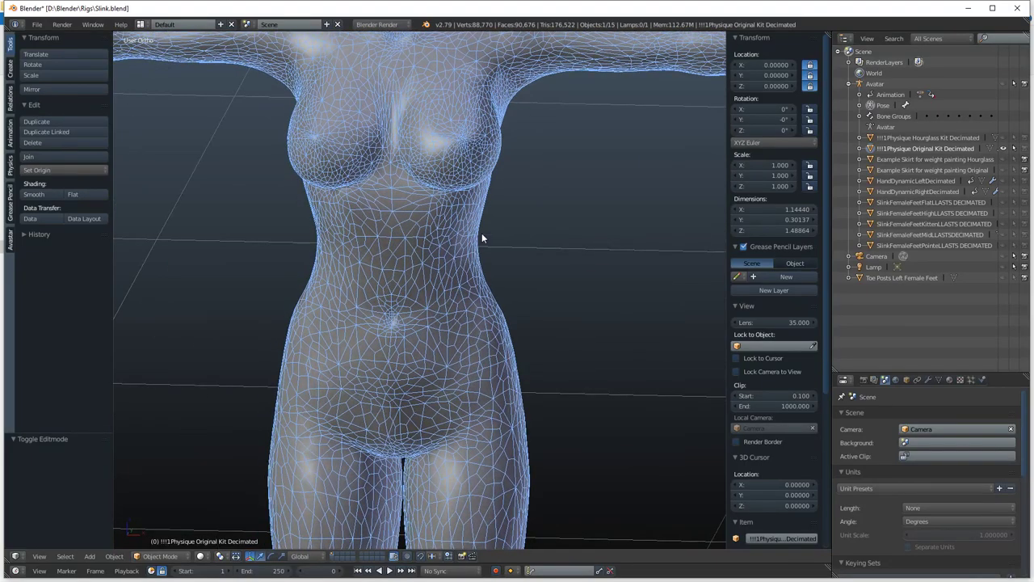
{"action": "middle_click_drag", "start_coordinate": [460, 238], "coordinate": [422, 244]}
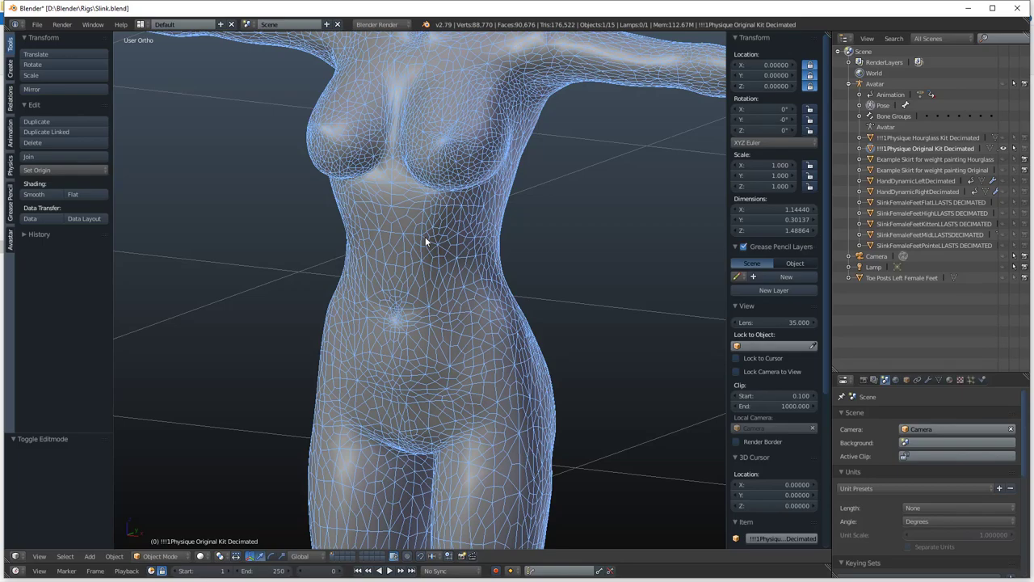
{"action": "middle_click_drag", "start_coordinate": [464, 302], "coordinate": [482, 299]}
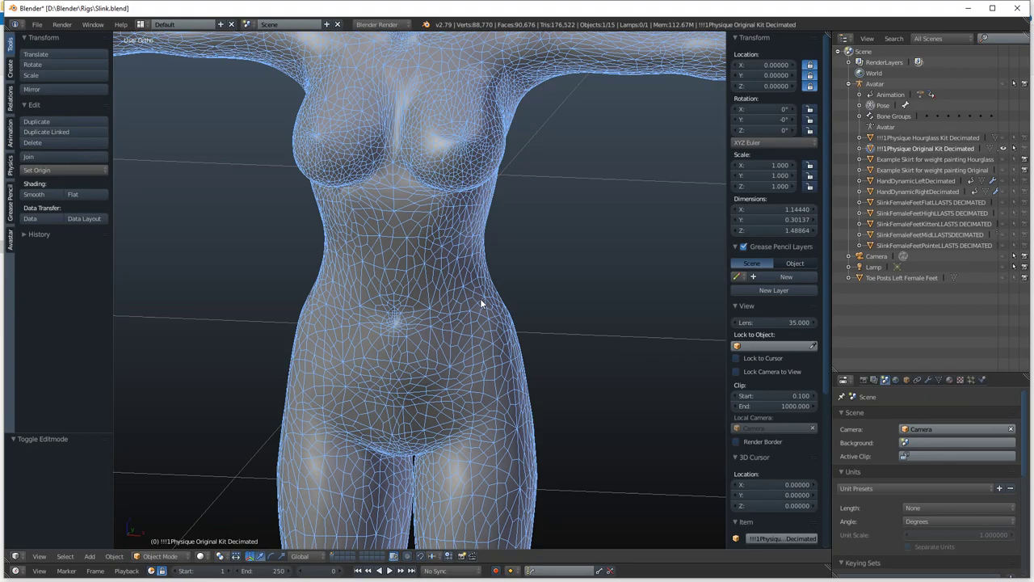
{"action": "middle_click_drag", "start_coordinate": [464, 307], "coordinate": [464, 205]}
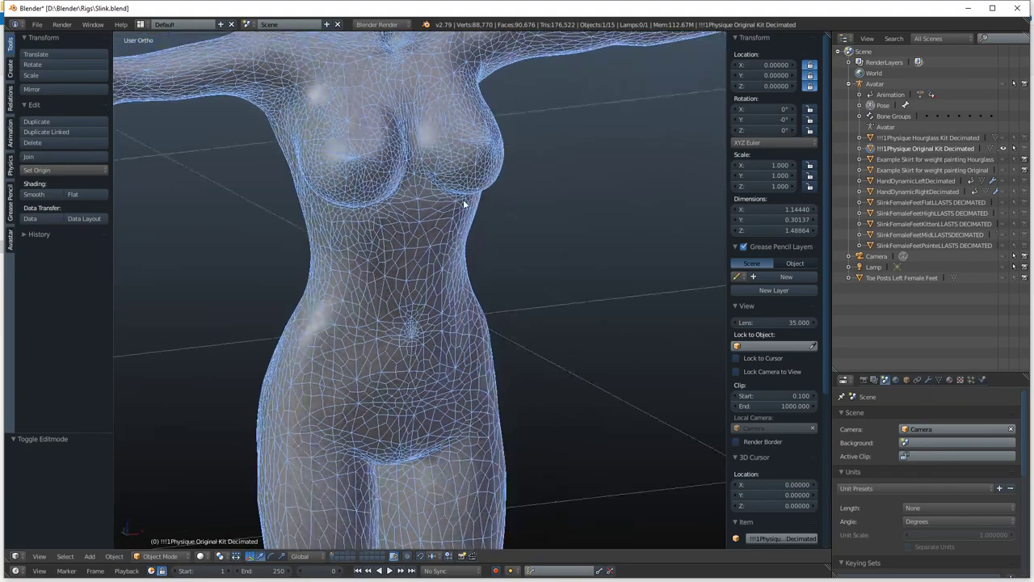
{"action": "middle_click_drag", "start_coordinate": [511, 280], "coordinate": [417, 163]}
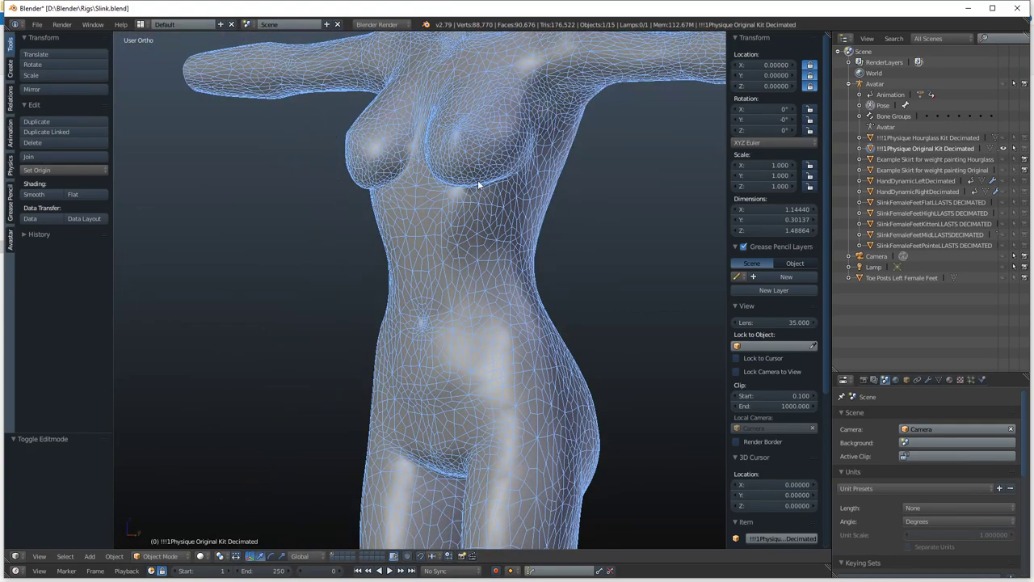
{"action": "middle_click_drag", "start_coordinate": [517, 188], "coordinate": [543, 308]}
{"action": "middle_click_drag", "start_coordinate": [522, 273], "coordinate": [515, 249], "text": "shift"}
{"action": "scroll", "coordinate": [509, 234], "scroll_direction": "up", "scroll_amount": 2}
{"action": "middle_click_drag", "start_coordinate": [483, 208], "coordinate": [440, 291], "text": "shift"}
Select all of the Original Kit's geometry in Edit Mode to check its triangle count, and return to Object Mode.
{"action": "key", "text": "Tab"}
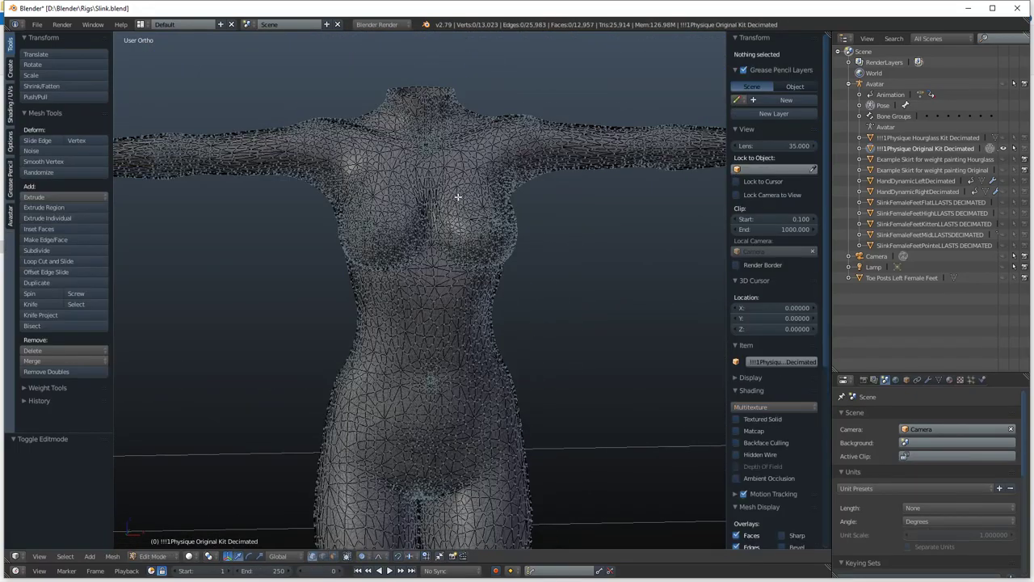
{"action": "key", "text": "a"}
{"action": "key", "text": "a"}
{"action": "key", "text": "a"}
{"action": "key", "text": "a"}
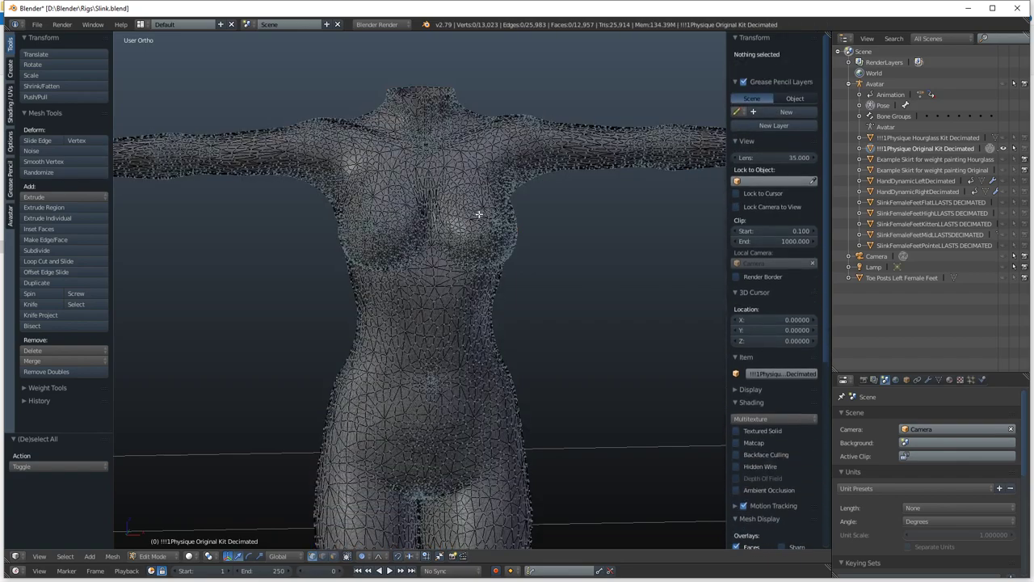
{"action": "key", "text": "a"}
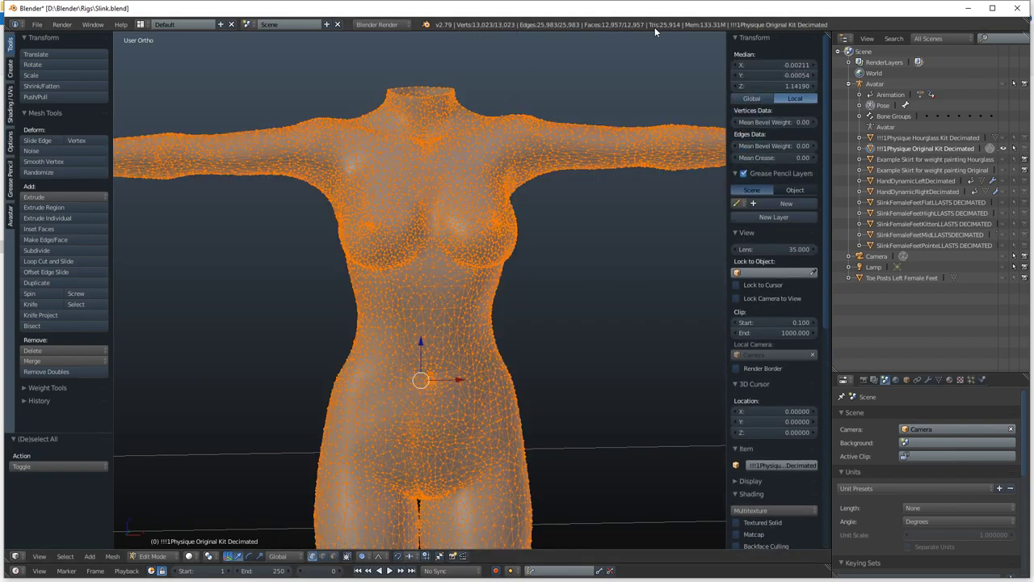
{"action": "key", "text": "Tab"}
{"action": "left_click", "coordinate": [403, 184]}
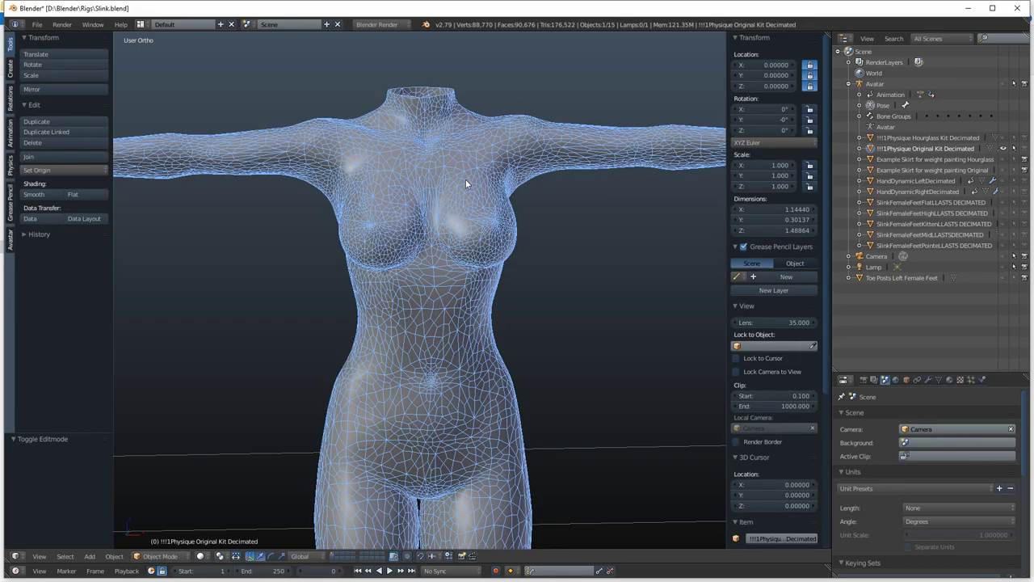
Examine the Original Kit's overall topology from the shoulders down to the legs.
{"action": "mouse_move", "coordinate": [465, 184]}
{"action": "middle_mouse_down"}
{"action": "mouse_move", "coordinate": [476, 299]}
{"action": "mouse_move", "coordinate": [527, 240]}
{"action": "mouse_move", "coordinate": [429, 261]}
{"action": "mouse_move", "coordinate": [466, 187]}
{"action": "middle_mouse_up"}
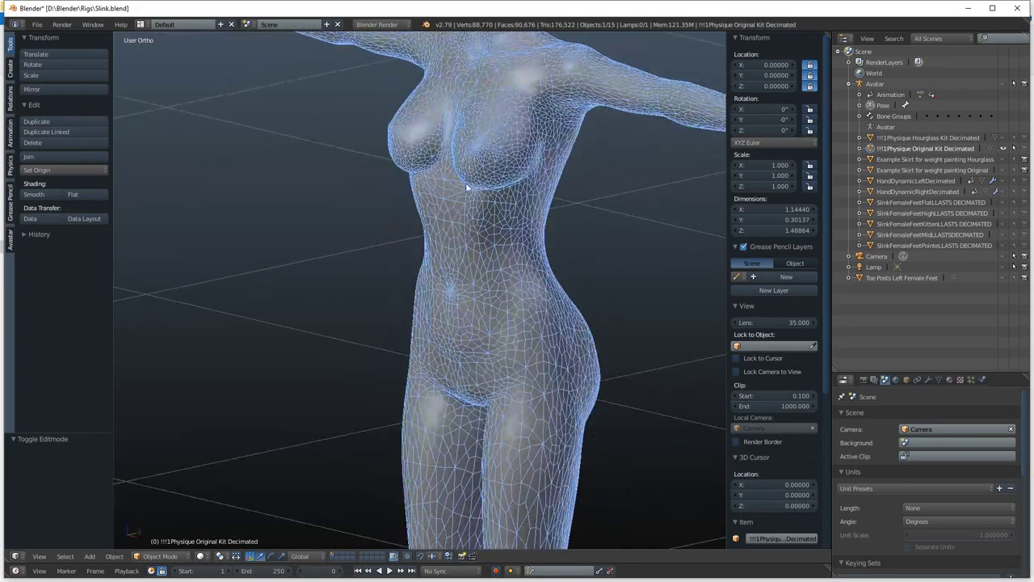
{"action": "middle_click_drag", "start_coordinate": [556, 304], "coordinate": [518, 106], "text": "shift"}
{"action": "scroll", "coordinate": [498, 421], "scroll_direction": "down", "scroll_amount": 3}
{"action": "middle_click_drag", "start_coordinate": [497, 423], "coordinate": [473, 298], "text": "shift"}
{"action": "middle_click_drag", "start_coordinate": [445, 229], "coordinate": [609, 145], "text": "shift"}
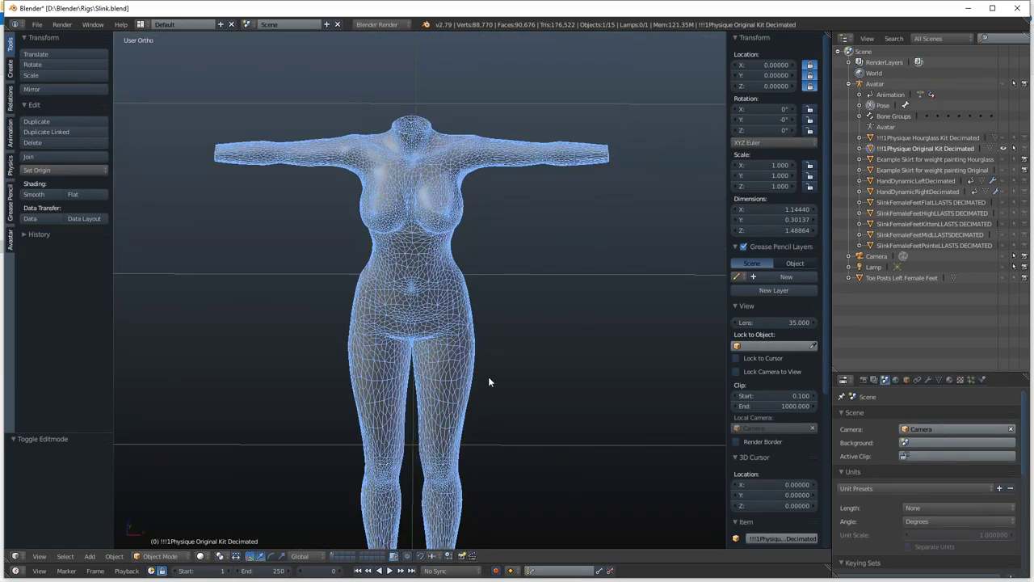
{"action": "middle_click_drag", "start_coordinate": [488, 382], "coordinate": [374, 196]}
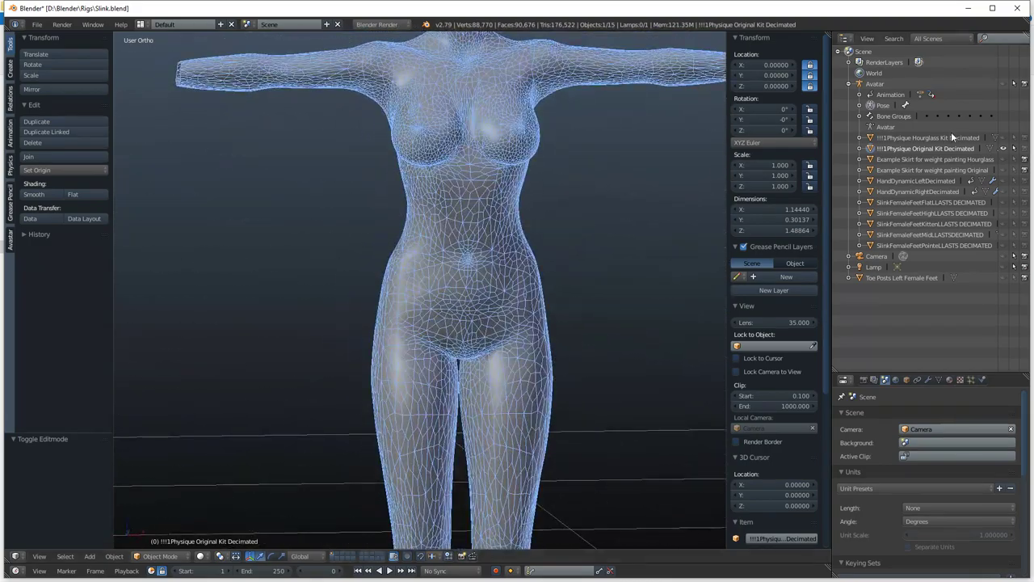
Hide the Original Kit mesh, then show and select the !!!1Physique Hourglass Kit Decimated mesh to view its topology.
{"action": "left_click", "coordinate": [1003, 149]}
{"action": "left_click", "coordinate": [1003, 138]}
{"action": "middle_click_drag", "start_coordinate": [717, 208], "coordinate": [485, 189]}
{"action": "middle_click_drag", "start_coordinate": [509, 157], "coordinate": [630, 172]}
{"action": "left_click", "coordinate": [922, 135]}
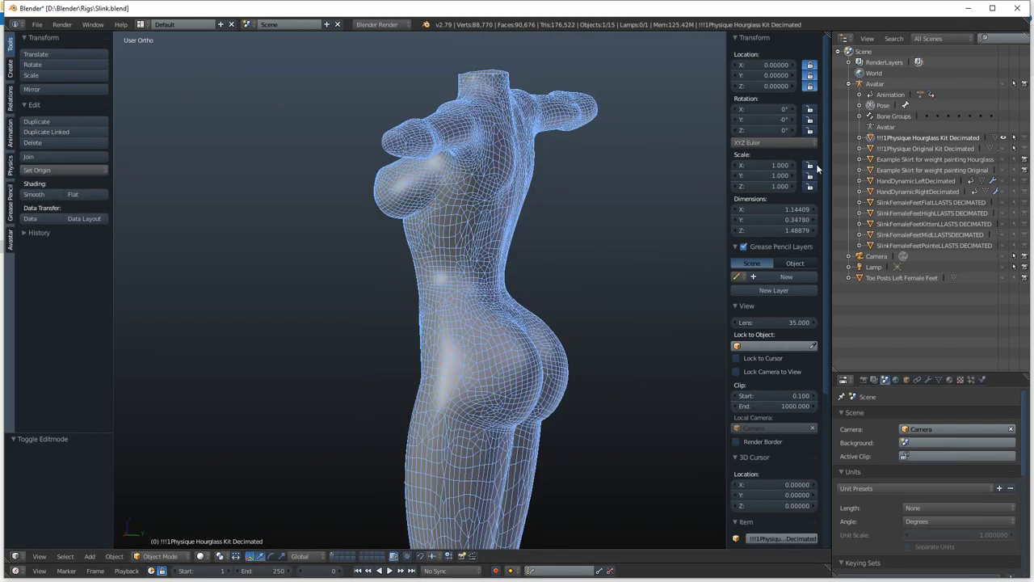
{"action": "middle_click_drag", "start_coordinate": [517, 206], "coordinate": [542, 256]}
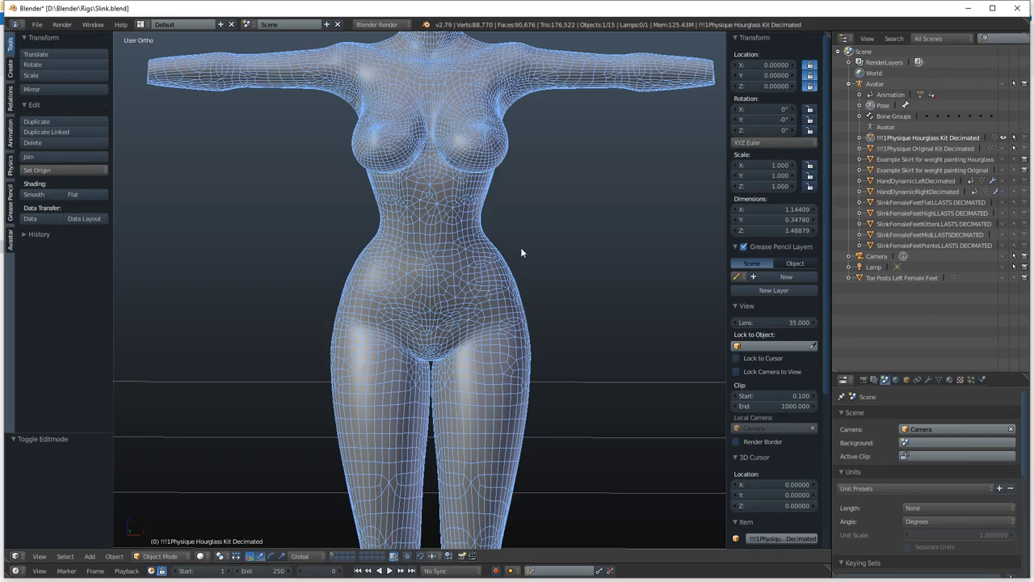
{"action": "middle_click_drag", "start_coordinate": [468, 249], "coordinate": [595, 270]}
{"action": "middle_click_drag", "start_coordinate": [450, 275], "coordinate": [490, 293]}
Open the Hourglass Kit's mesh data properties, enlarge that area and look through the vertex groups.
{"action": "left_click", "coordinate": [939, 379]}
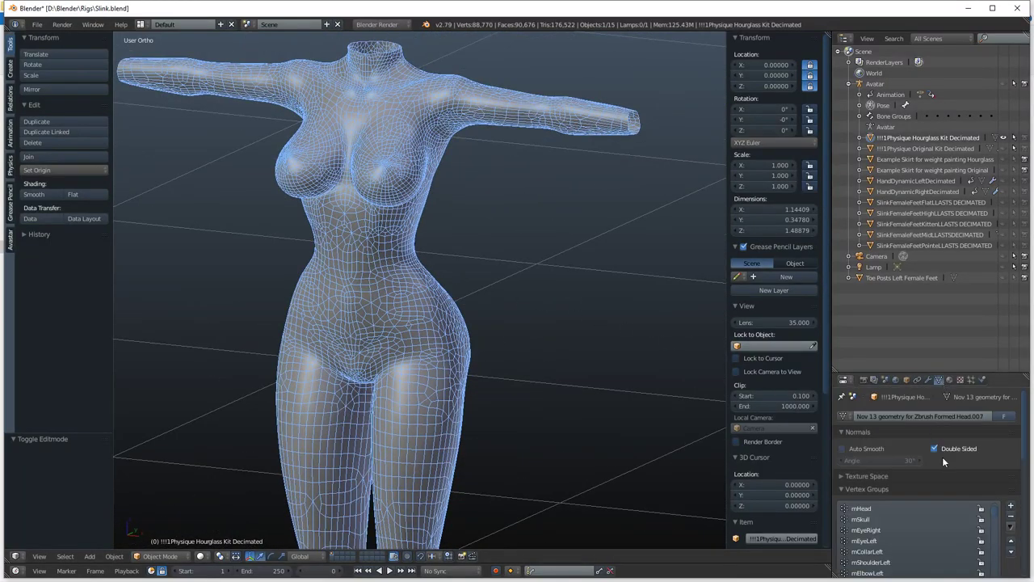
{"action": "left_click_drag", "start_coordinate": [908, 372], "coordinate": [908, 149]}
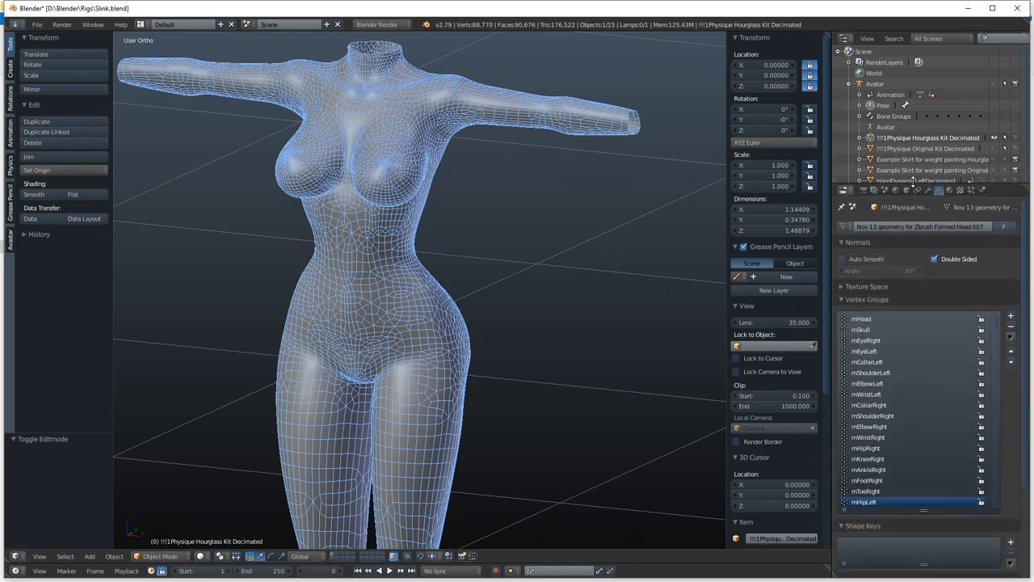
{"action": "scroll", "coordinate": [910, 355], "scroll_direction": "down", "scroll_amount": 2}
{"action": "scroll", "coordinate": [935, 358], "scroll_direction": "down", "scroll_amount": 2}
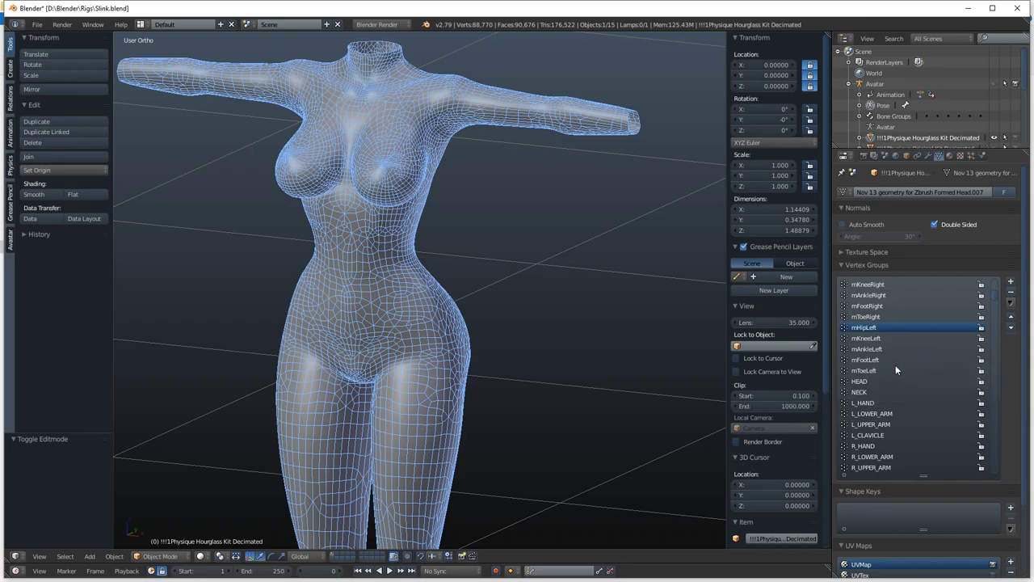
{"action": "scroll", "coordinate": [892, 372], "scroll_direction": "down", "scroll_amount": 5}
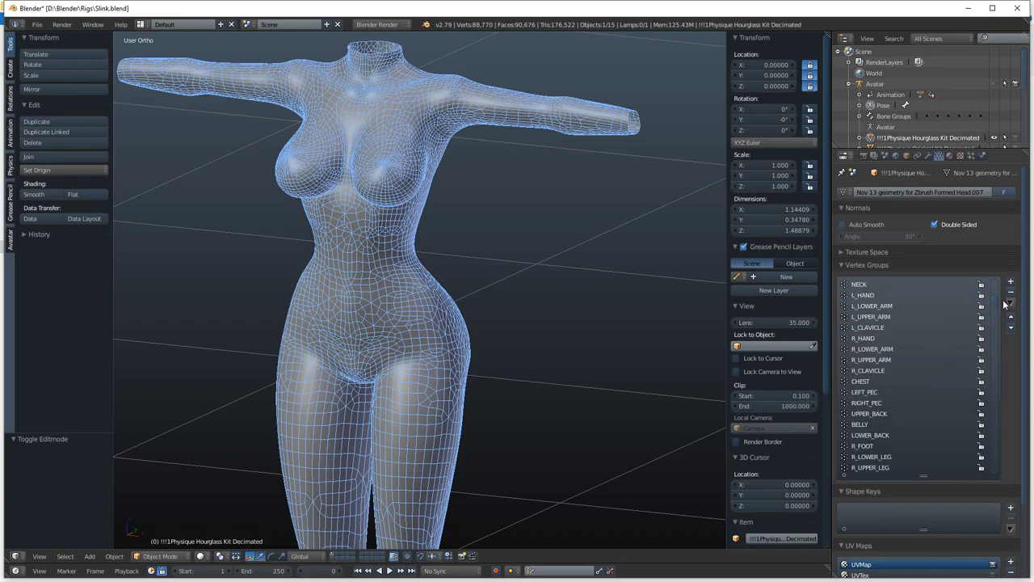
Look through the rest of the Hourglass Kit's vertex groups down to the IK entries and view the body mesh.
{"action": "scroll", "coordinate": [998, 333], "scroll_direction": "down", "scroll_amount": 2}
{"action": "scroll", "coordinate": [997, 333], "scroll_direction": "down", "scroll_amount": 10}
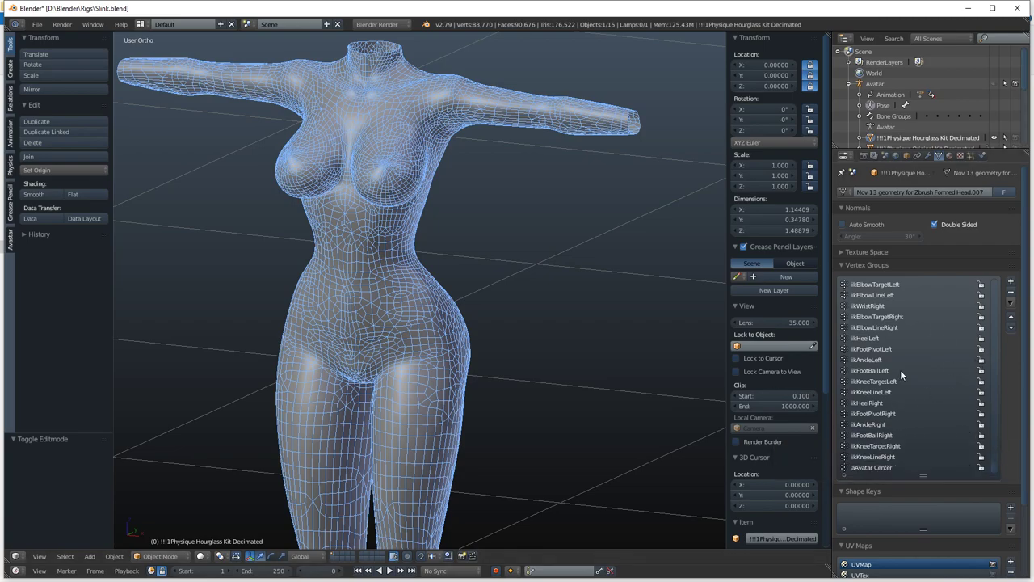
{"action": "middle_click_drag", "start_coordinate": [474, 299], "coordinate": [485, 231]}
{"action": "scroll", "coordinate": [447, 235], "scroll_direction": "up", "scroll_amount": 1}
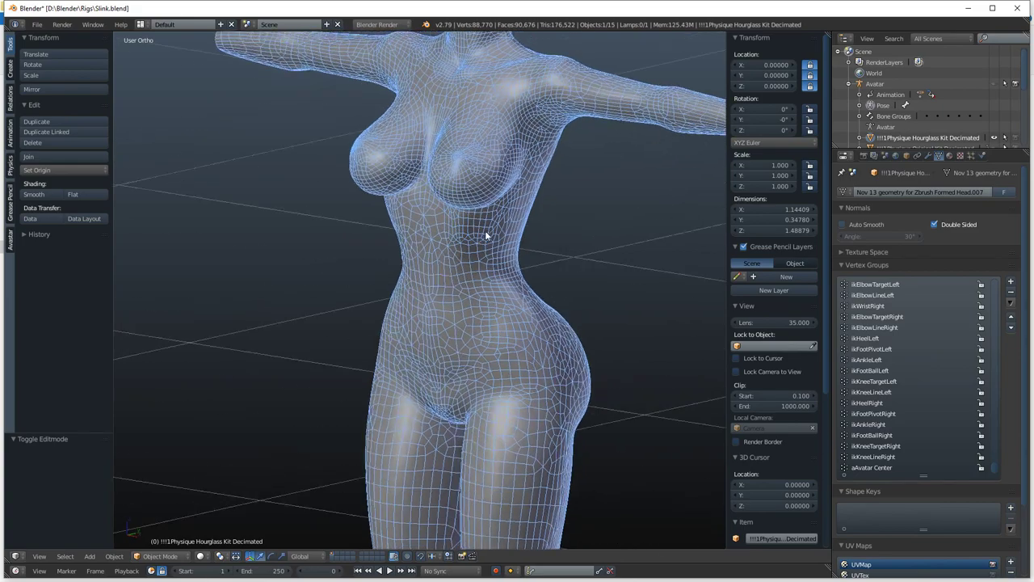
{"action": "scroll", "coordinate": [447, 213], "scroll_direction": "down", "scroll_amount": 1}
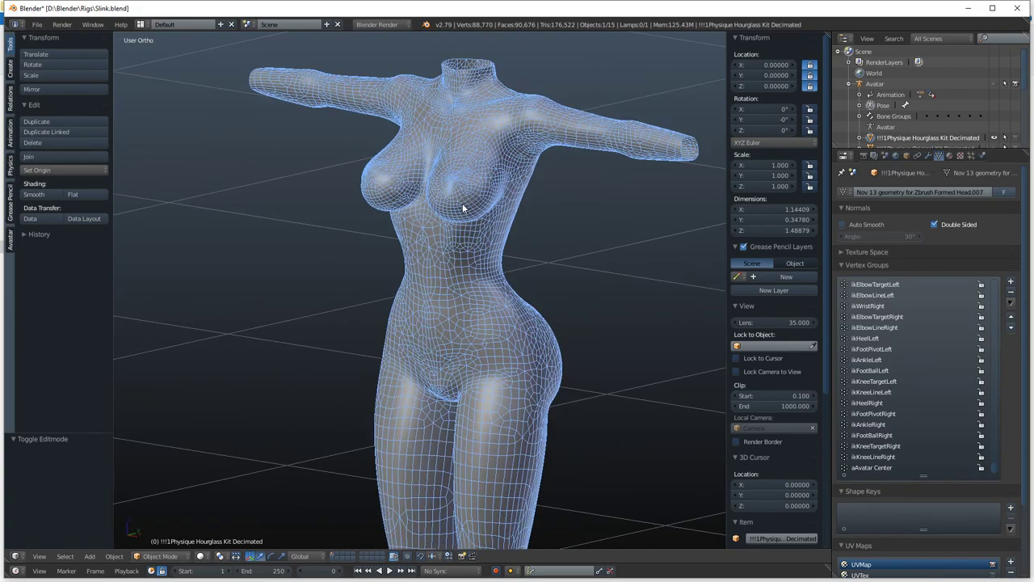
Show the Avastar tools and look back through the Hourglass Kit's vertex groups alongside its mesh.
{"action": "left_click", "coordinate": [11, 241]}
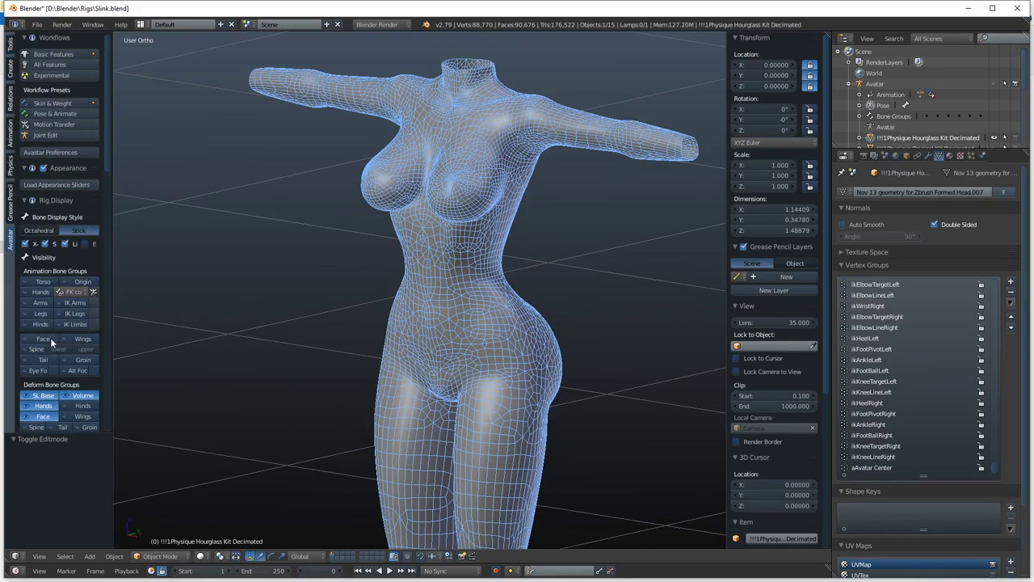
{"action": "scroll", "coordinate": [898, 374], "scroll_direction": "up", "scroll_amount": 15}
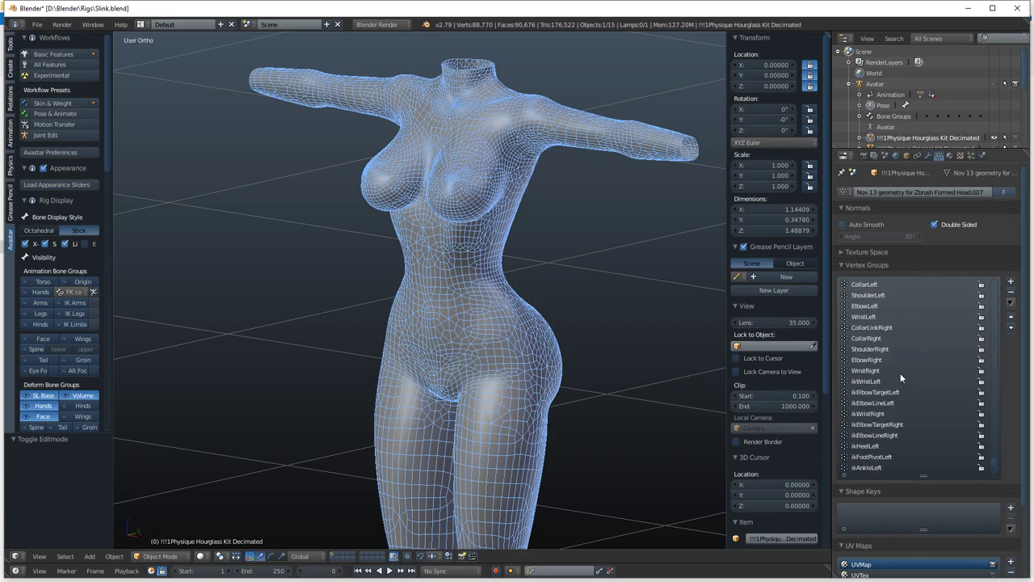
{"action": "scroll", "coordinate": [904, 366], "scroll_direction": "up", "scroll_amount": 15}
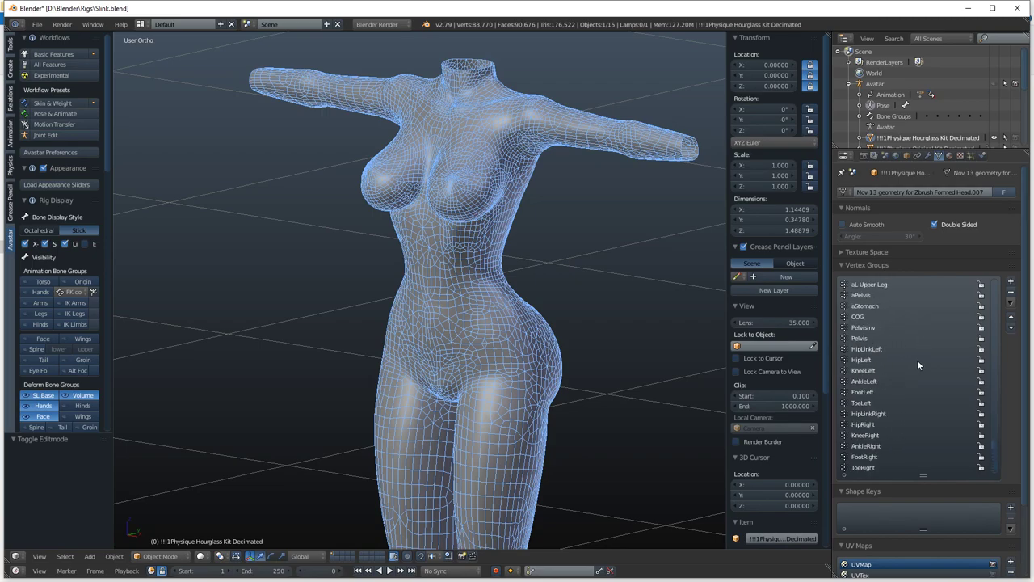
{"action": "scroll", "coordinate": [913, 361], "scroll_direction": "up", "scroll_amount": 15}
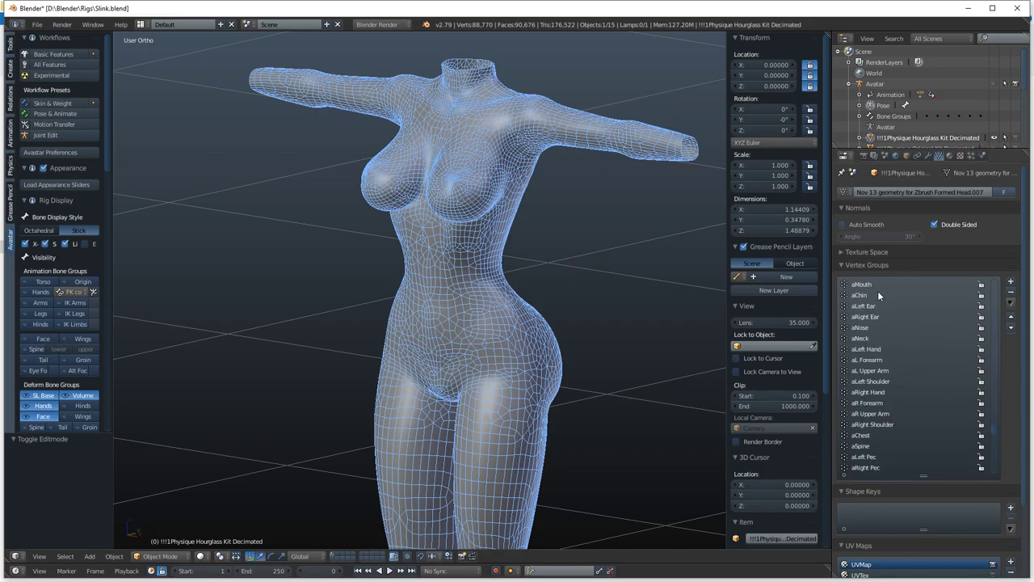
{"action": "middle_click_drag", "start_coordinate": [588, 312], "coordinate": [651, 299]}
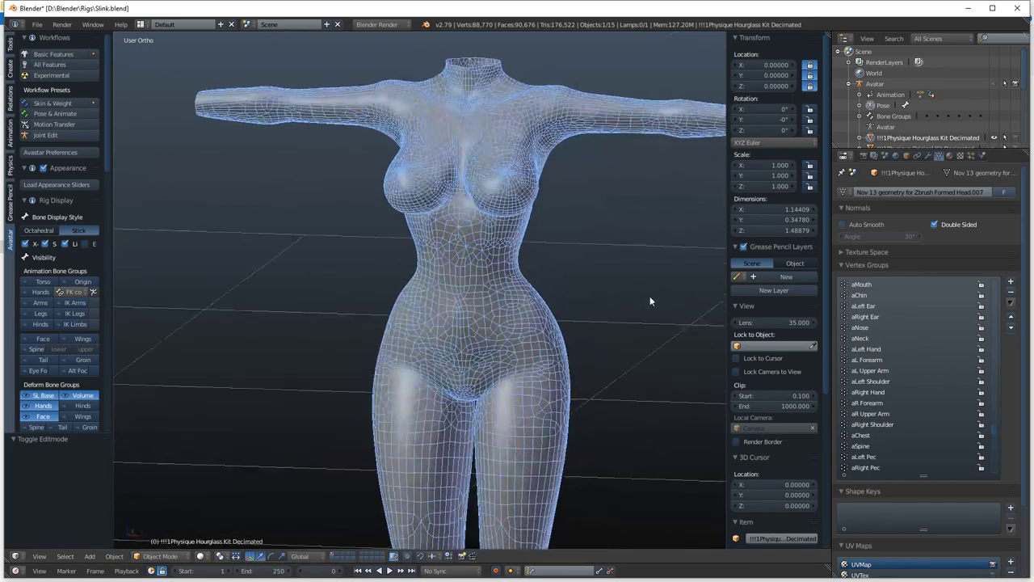
{"action": "middle_click_drag", "start_coordinate": [550, 232], "coordinate": [338, 307]}
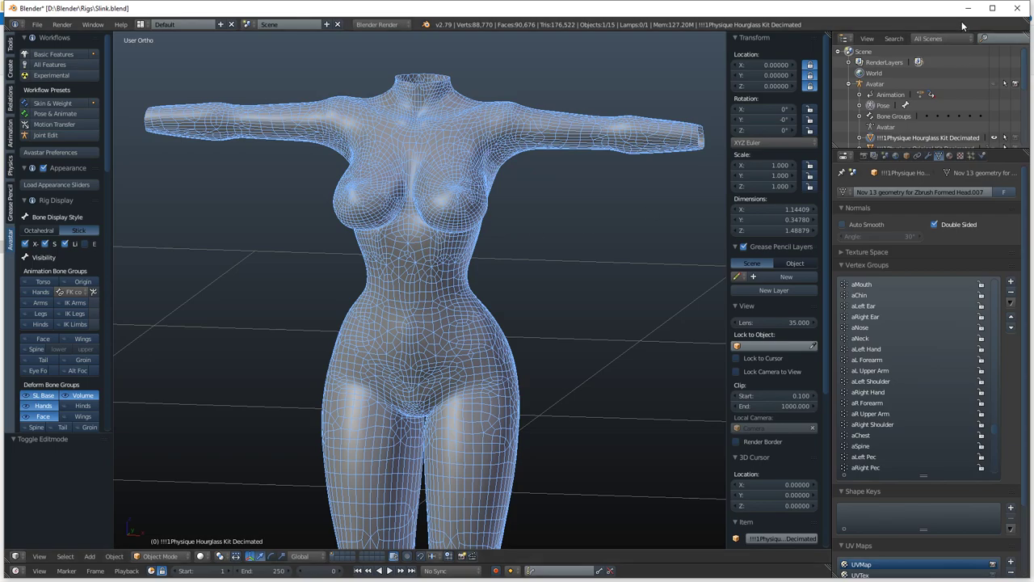
Close the Slink file and open kuroo.blend from the Rigs folder in File Explorer.
{"action": "left_click", "coordinate": [1017, 9]}
{"action": "left_click", "coordinate": [523, 334]}
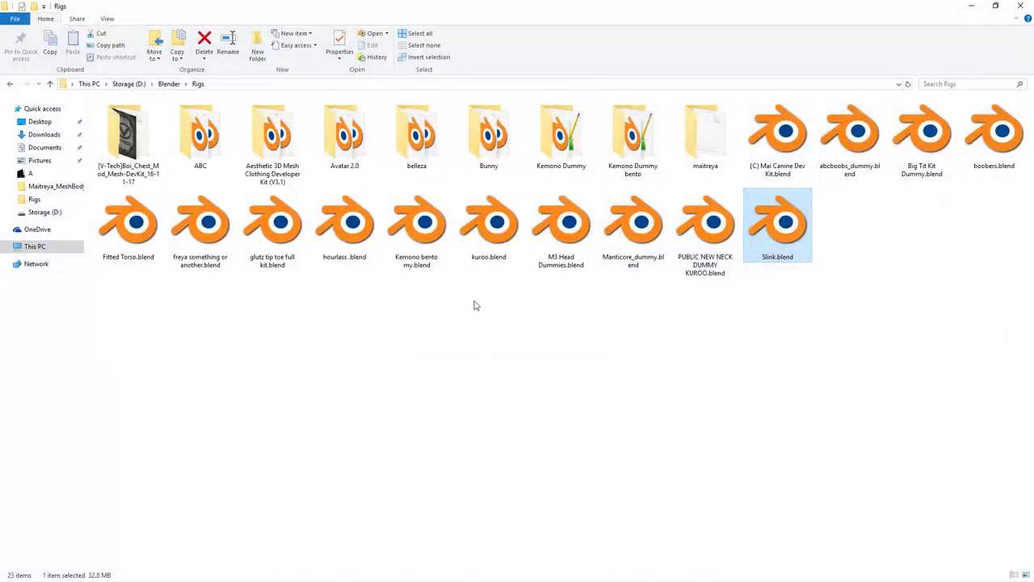
{"action": "left_click", "coordinate": [635, 322]}
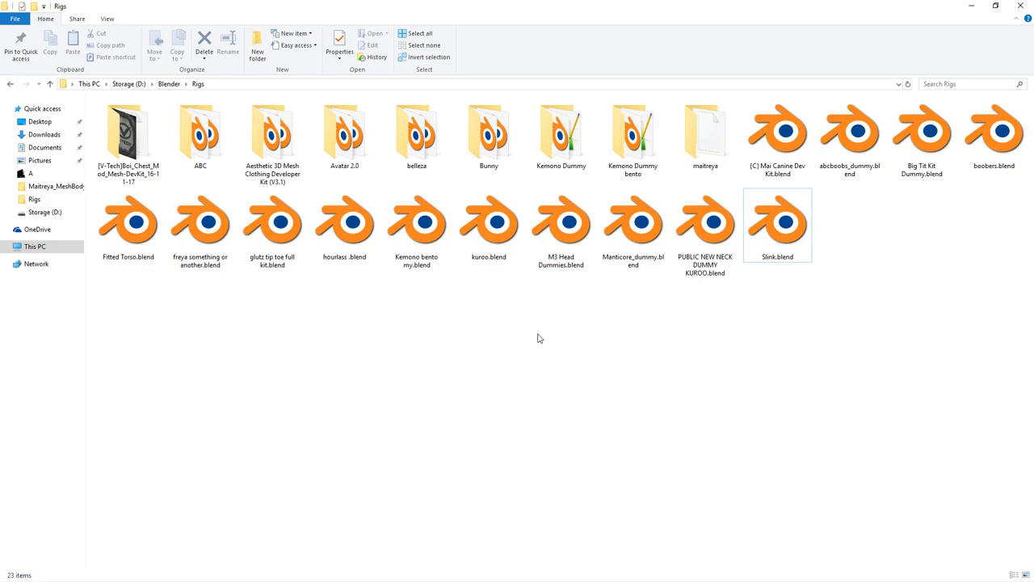
{"action": "double_click", "coordinate": [489, 230]}
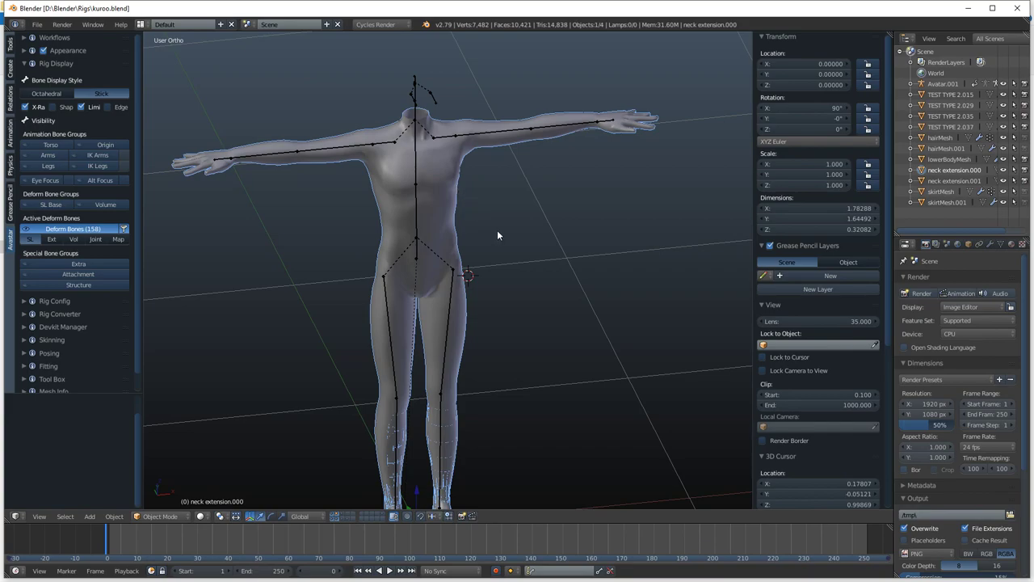
Hide the Avatar.001 armature, put the neck extension.000 body in Edit Mode and deselect all its geometry.
{"action": "middle_click_drag", "start_coordinate": [498, 231], "coordinate": [401, 218]}
{"action": "left_click", "coordinate": [1003, 84]}
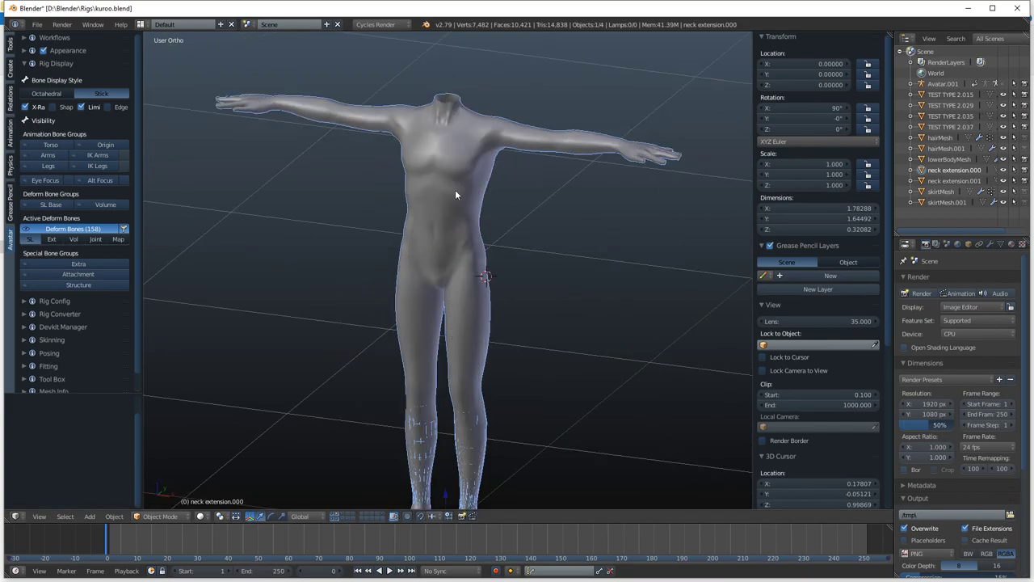
{"action": "key", "text": "Tab"}
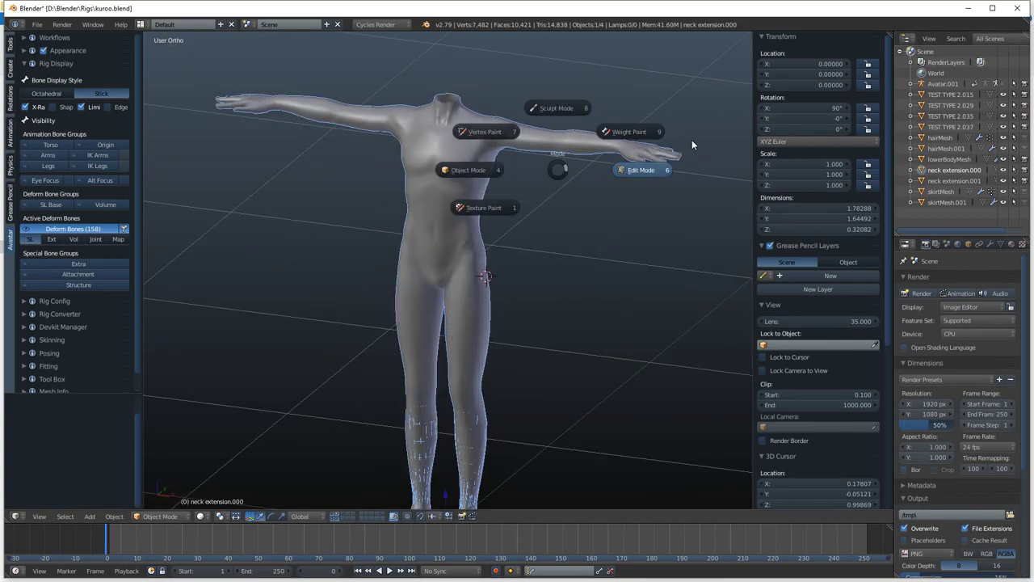
{"action": "left_click", "coordinate": [691, 140]}
{"action": "scroll", "coordinate": [469, 233], "scroll_direction": "up", "scroll_amount": 4}
{"action": "key", "text": "a"}
{"action": "middle_click_drag", "start_coordinate": [484, 201], "coordinate": [516, 354], "text": "shift"}
{"action": "scroll", "coordinate": [515, 354], "scroll_direction": "up", "scroll_amount": 2}
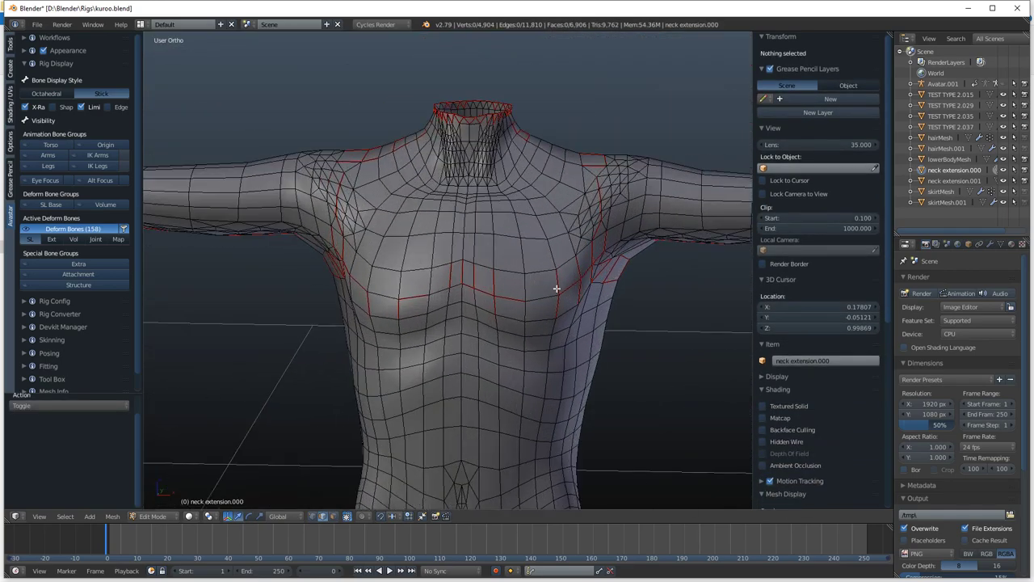
{"action": "middle_click_drag", "start_coordinate": [557, 288], "coordinate": [530, 289]}
Clear the seams from all of the neck extension.000 mesh, deselect it and keep it in Edit Mode.
{"action": "key", "text": "a"}
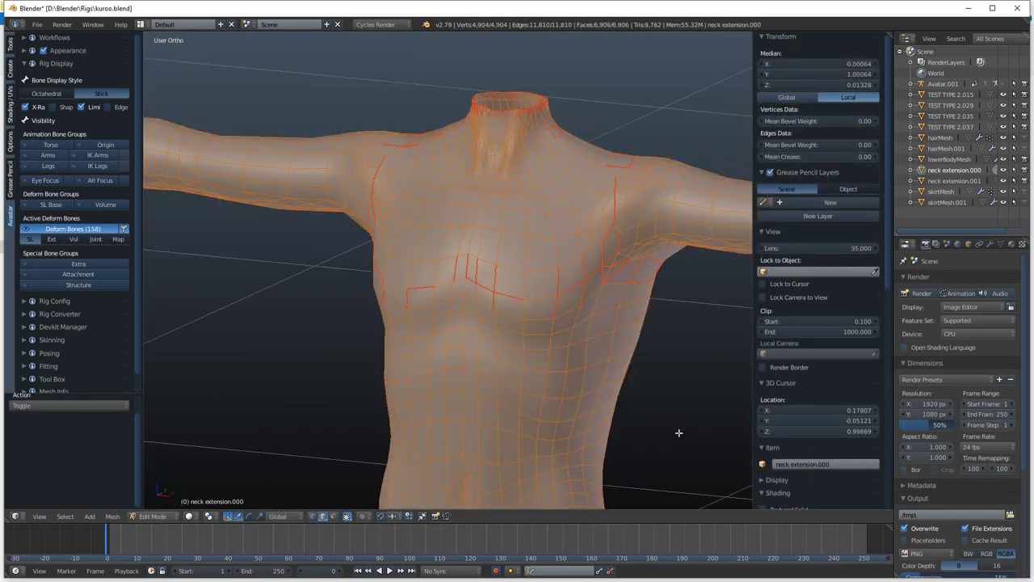
{"action": "key", "text": "w"}
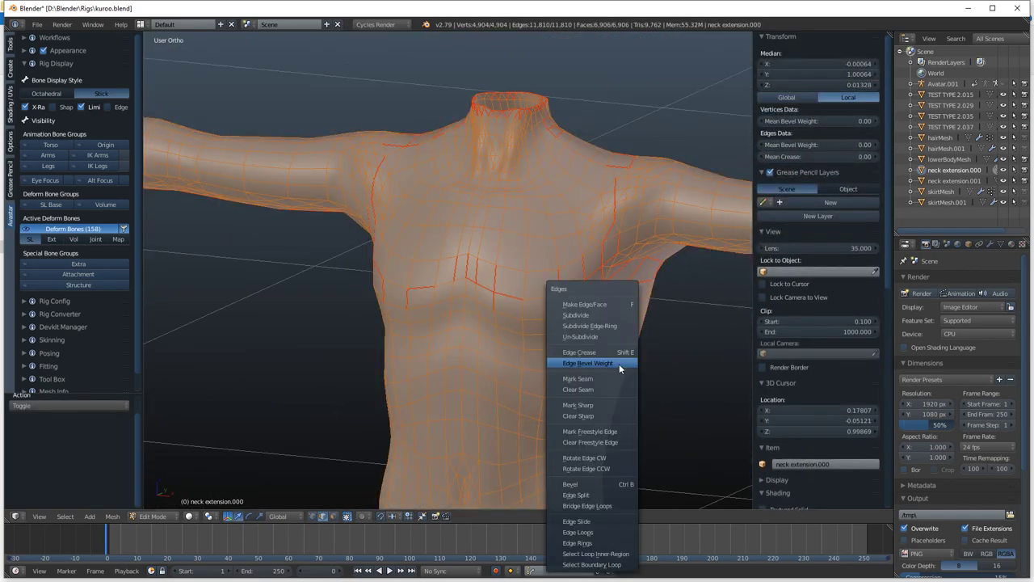
{"action": "left_click", "coordinate": [585, 391]}
{"action": "key", "text": "a"}
{"action": "key", "text": "Tab"}
{"action": "middle_click_drag", "start_coordinate": [557, 307], "coordinate": [657, 224], "text": "shift"}
{"action": "key", "text": "Tab"}
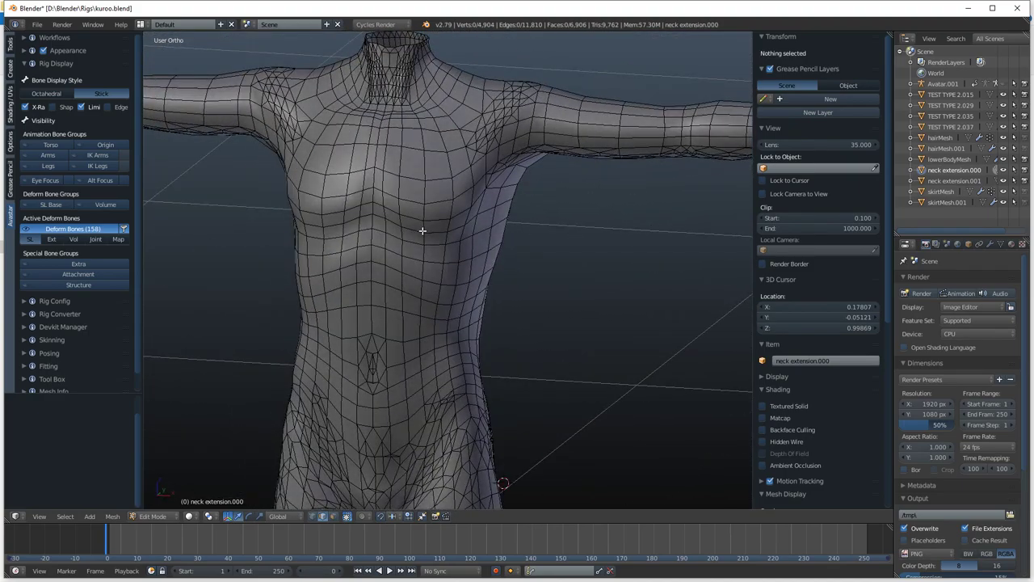
Examine the Kuroo body's topology around the chest, sides, hips and legs.
{"action": "middle_click_drag", "start_coordinate": [407, 263], "coordinate": [397, 200]}
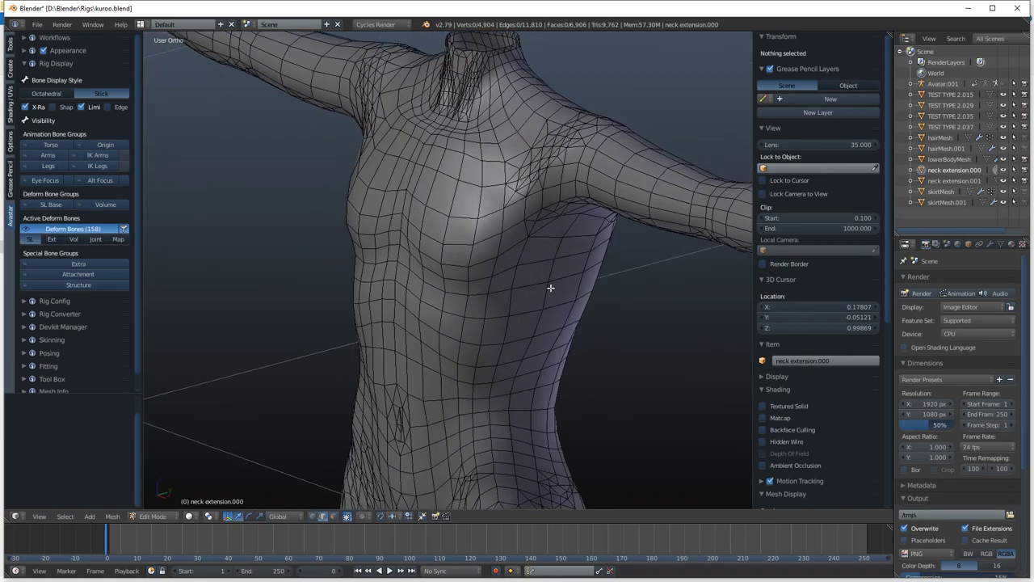
{"action": "middle_click_drag", "start_coordinate": [550, 287], "coordinate": [388, 271]}
{"action": "middle_click_drag", "start_coordinate": [655, 361], "coordinate": [732, 346]}
{"action": "middle_click_drag", "start_coordinate": [480, 335], "coordinate": [520, 222], "text": "shift"}
{"action": "scroll", "coordinate": [544, 294], "scroll_direction": "down", "scroll_amount": 3}
{"action": "scroll", "coordinate": [501, 346], "scroll_direction": "down", "scroll_amount": 2}
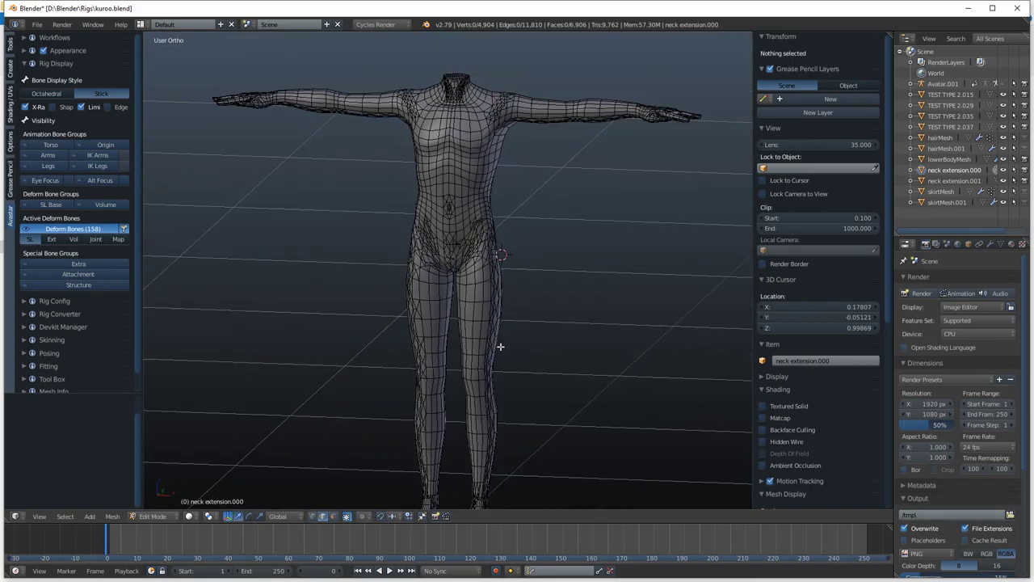
{"action": "mouse_move", "coordinate": [500, 346]}
{"action": "middle_mouse_down"}
{"action": "mouse_move", "coordinate": [401, 334]}
{"action": "mouse_move", "coordinate": [513, 342]}
{"action": "middle_mouse_up"}
{"action": "scroll", "coordinate": [469, 212], "scroll_direction": "up", "scroll_amount": 3}
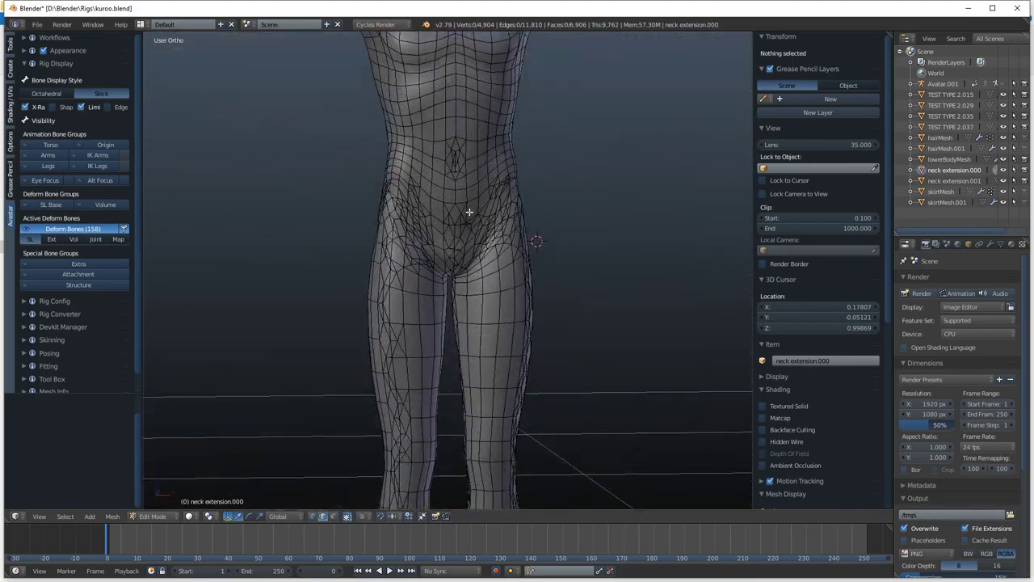
{"action": "middle_click_drag", "start_coordinate": [478, 171], "coordinate": [476, 339], "text": "shift"}
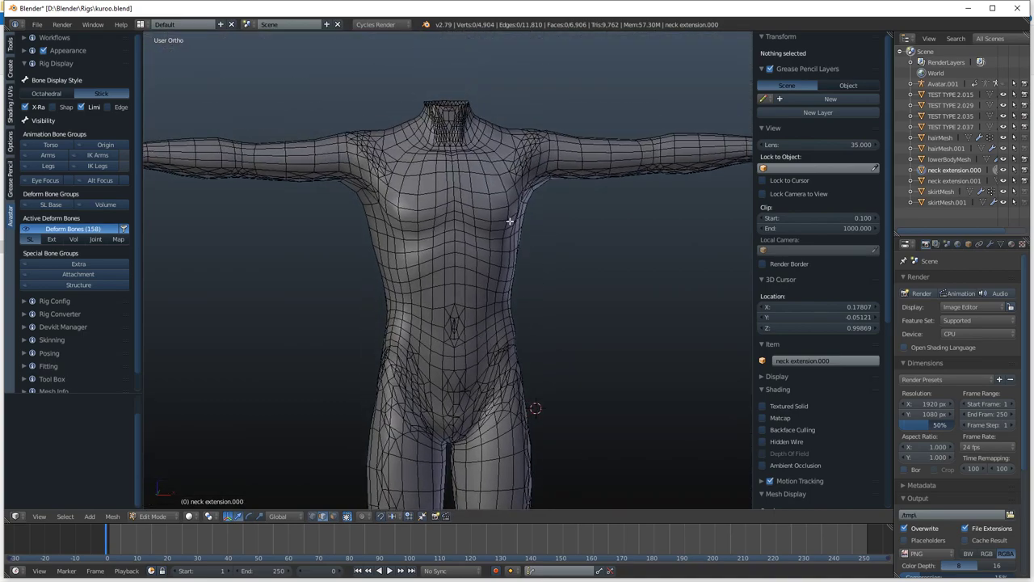
{"action": "middle_click_drag", "start_coordinate": [509, 220], "coordinate": [611, 306]}
{"action": "scroll", "coordinate": [432, 336], "scroll_direction": "down", "scroll_amount": 4}
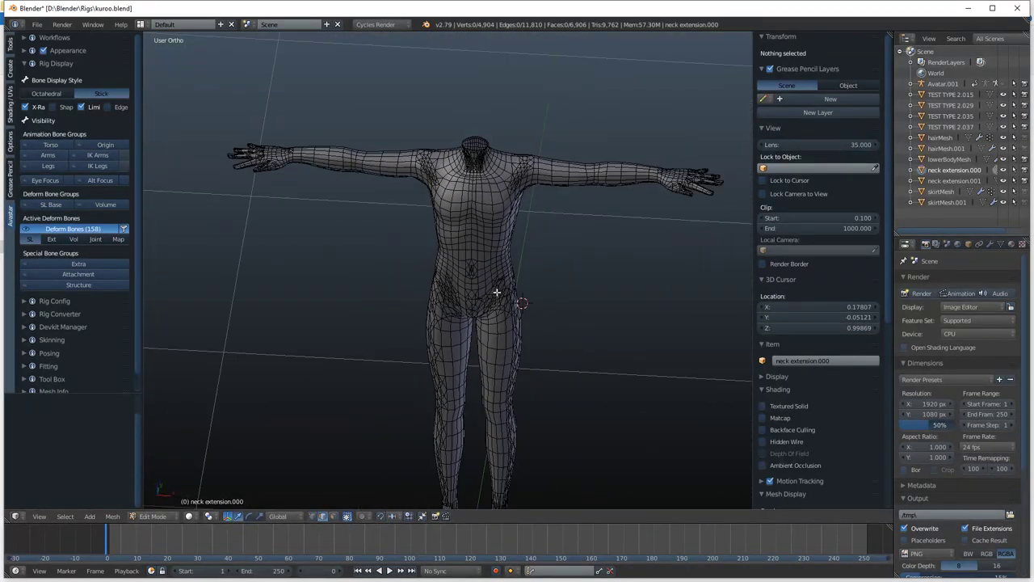
Return to Object Mode and hide every other mesh so that only neck extension.000 stays displayed.
{"action": "key", "text": "Tab"}
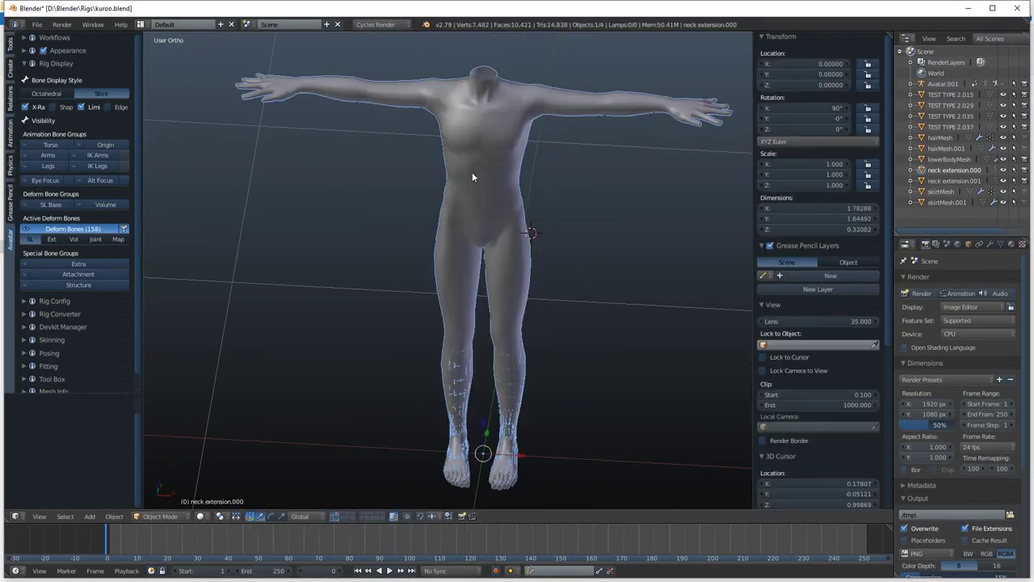
{"action": "left_click", "coordinate": [1003, 171]}
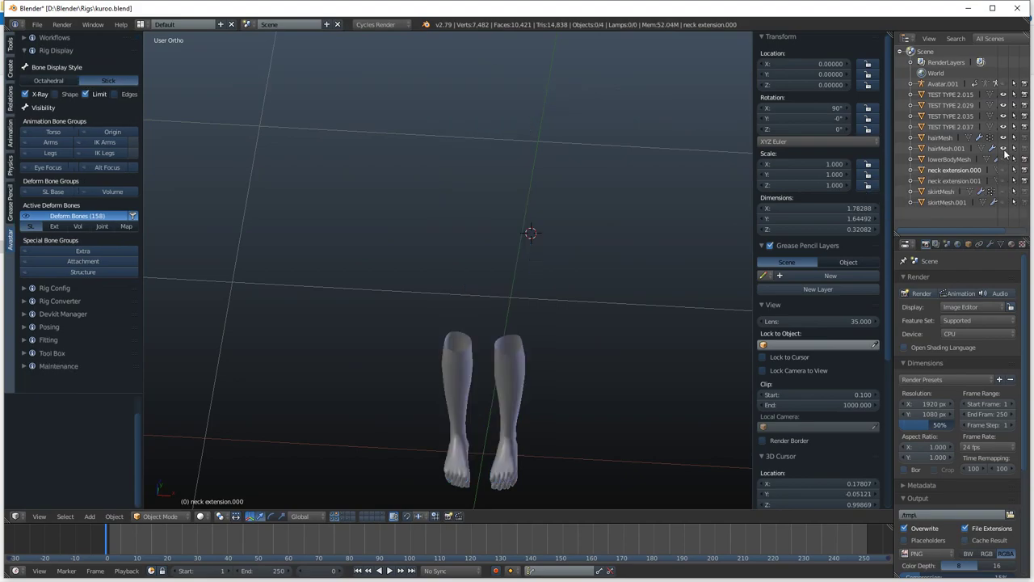
{"action": "left_click_drag", "start_coordinate": [1004, 152], "coordinate": [1005, 91]}
{"action": "left_click", "coordinate": [1004, 170]}
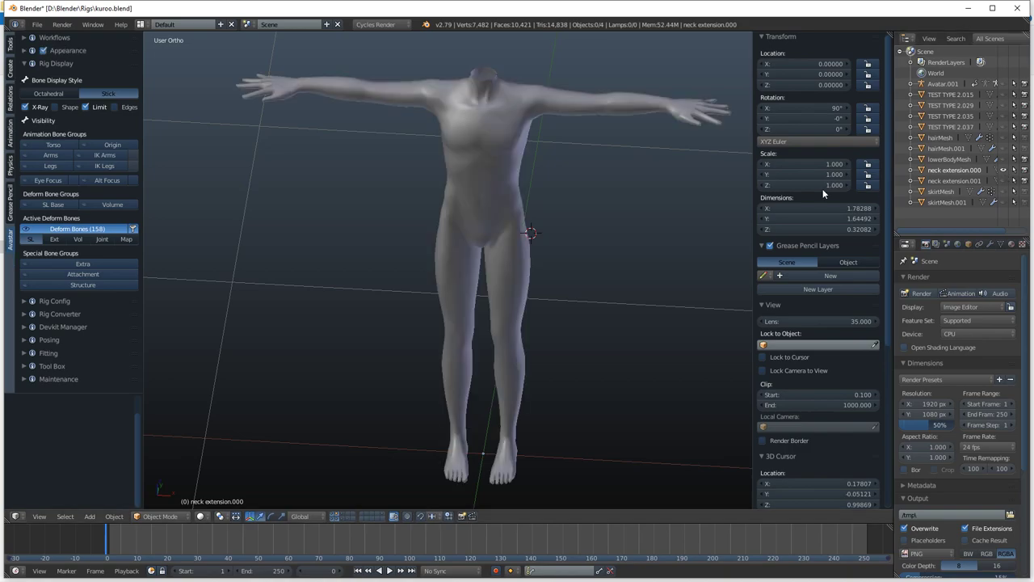
Put the isolated neck extension.000 mesh in Edit Mode and view the wireframe of its torso.
{"action": "key", "text": "Tab"}
{"action": "scroll", "coordinate": [517, 214], "scroll_direction": "up", "scroll_amount": 5}
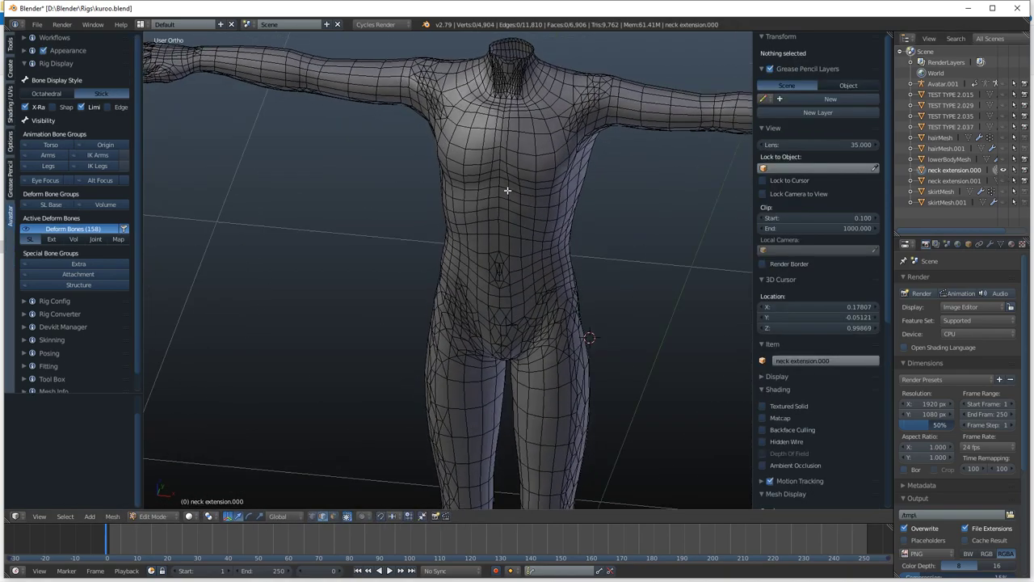
{"action": "middle_click_drag", "start_coordinate": [510, 219], "coordinate": [531, 217]}
{"action": "middle_click_drag", "start_coordinate": [403, 180], "coordinate": [440, 315]}
{"action": "middle_click_drag", "start_coordinate": [531, 293], "coordinate": [500, 259], "text": "shift"}
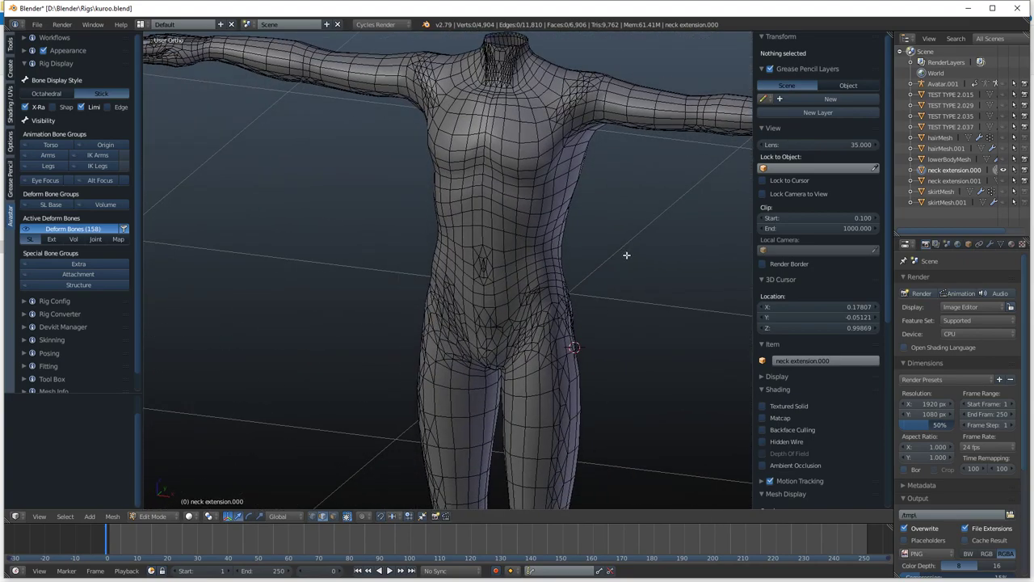
Open the neck extension.000 mesh data properties and look through its face and hand vertex groups.
{"action": "left_click", "coordinate": [1001, 244]}
{"action": "left_click_drag", "start_coordinate": [992, 411], "coordinate": [995, 579]}
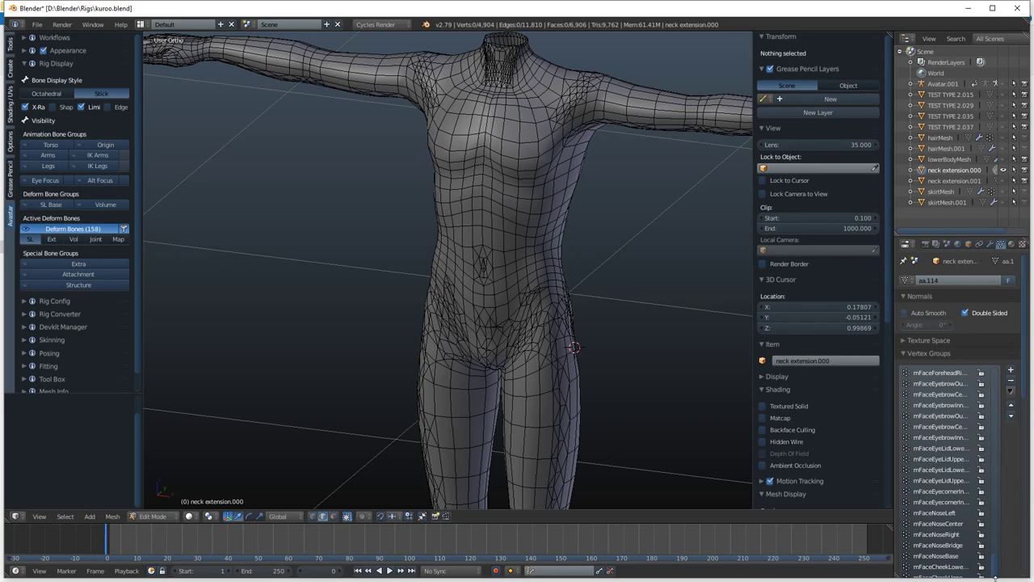
{"action": "scroll", "coordinate": [1024, 458], "scroll_direction": "down", "scroll_amount": 5}
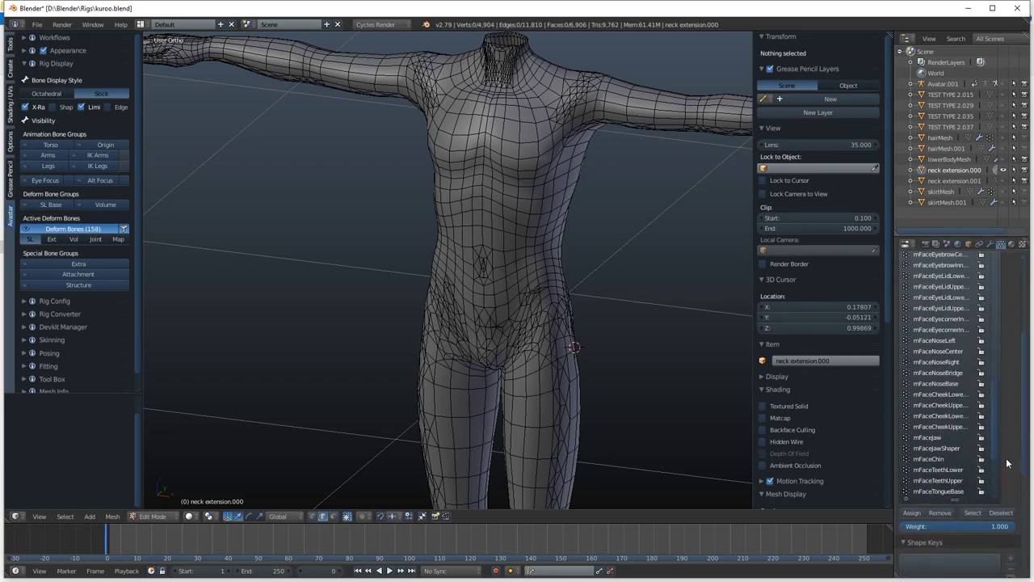
{"action": "scroll", "coordinate": [536, 236], "scroll_direction": "up", "scroll_amount": 3}
{"action": "scroll", "coordinate": [536, 236], "scroll_direction": "down", "scroll_amount": 4}
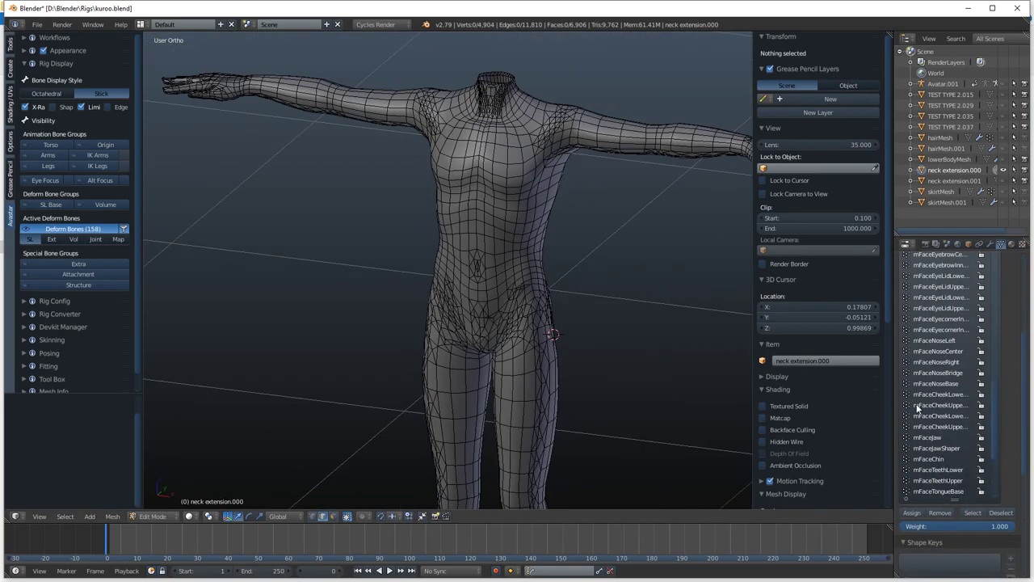
{"action": "scroll", "coordinate": [950, 476], "scroll_direction": "up", "scroll_amount": 5}
{"action": "scroll", "coordinate": [960, 457], "scroll_direction": "up", "scroll_amount": 15}
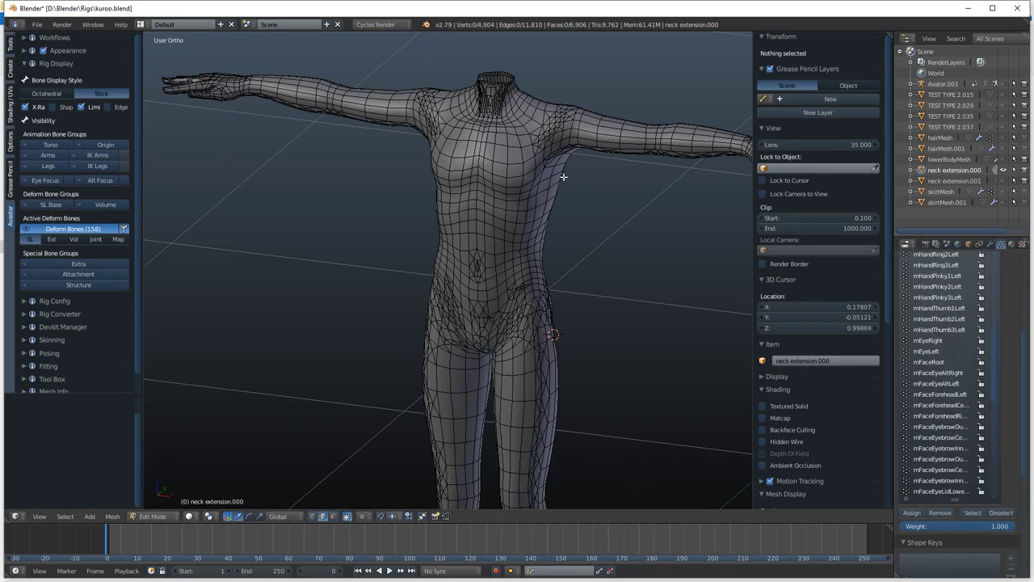
View the whole Kuroo body once more, close its file and return to the Rigs folder with nothing selected.
{"action": "middle_click_drag", "start_coordinate": [530, 168], "coordinate": [528, 150], "text": "shift"}
{"action": "scroll", "coordinate": [544, 311], "scroll_direction": "down", "scroll_amount": 3}
{"action": "middle_click_drag", "start_coordinate": [545, 312], "coordinate": [567, 296], "text": "shift"}
{"action": "left_click", "coordinate": [1022, 10]}
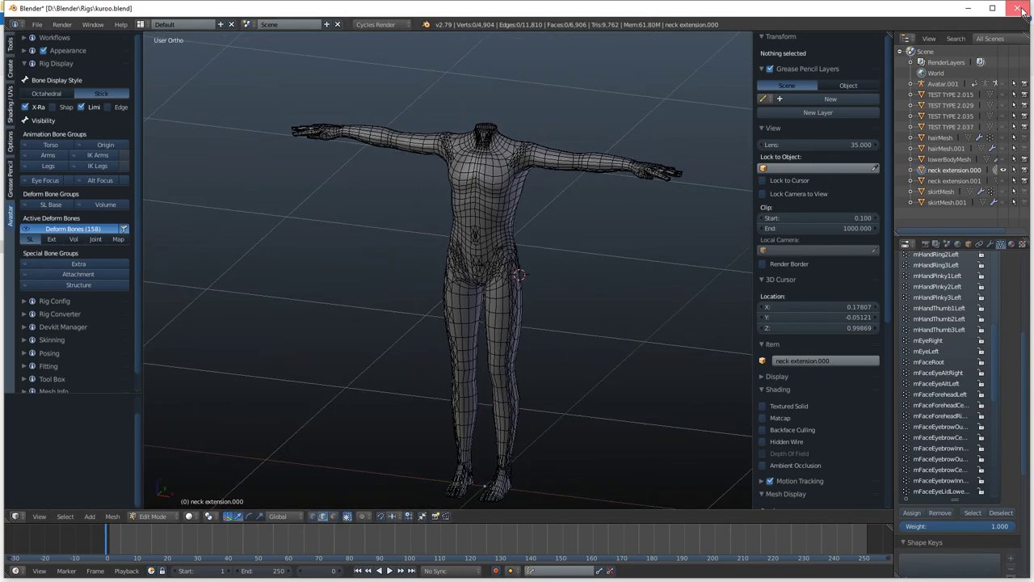
{"action": "left_click", "coordinate": [1022, 9]}
{"action": "left_click", "coordinate": [518, 337]}
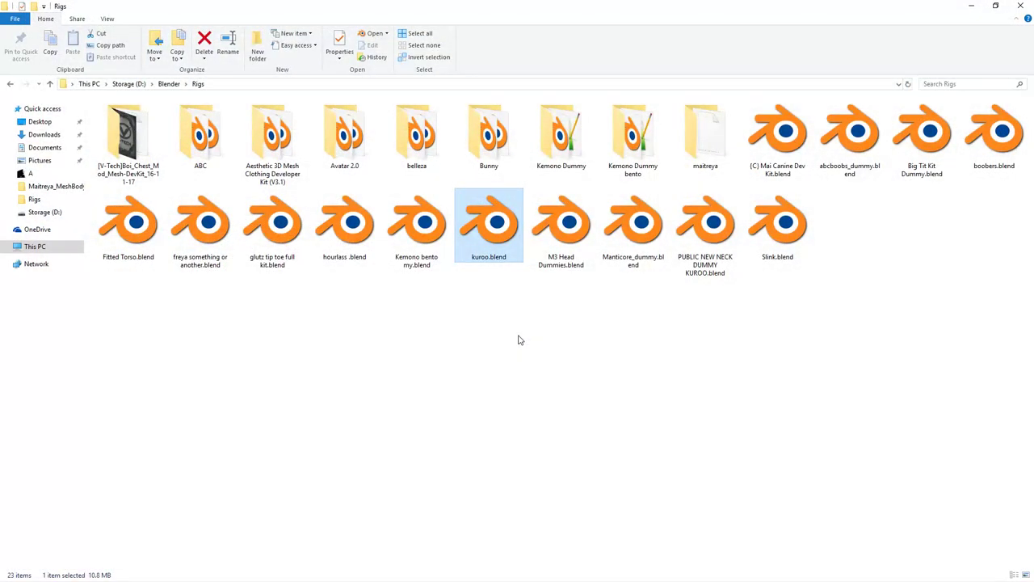
{"action": "left_click", "coordinate": [520, 340]}
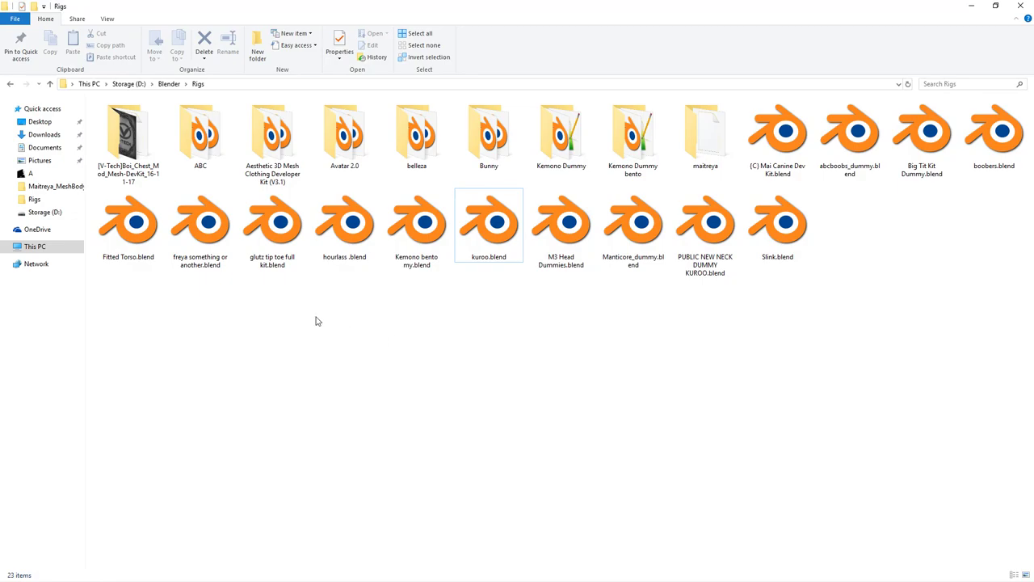
Open glutz tip toe full kit.blend, dismiss the rig version notice and view the posed legs from the side.
{"action": "double_click", "coordinate": [291, 232]}
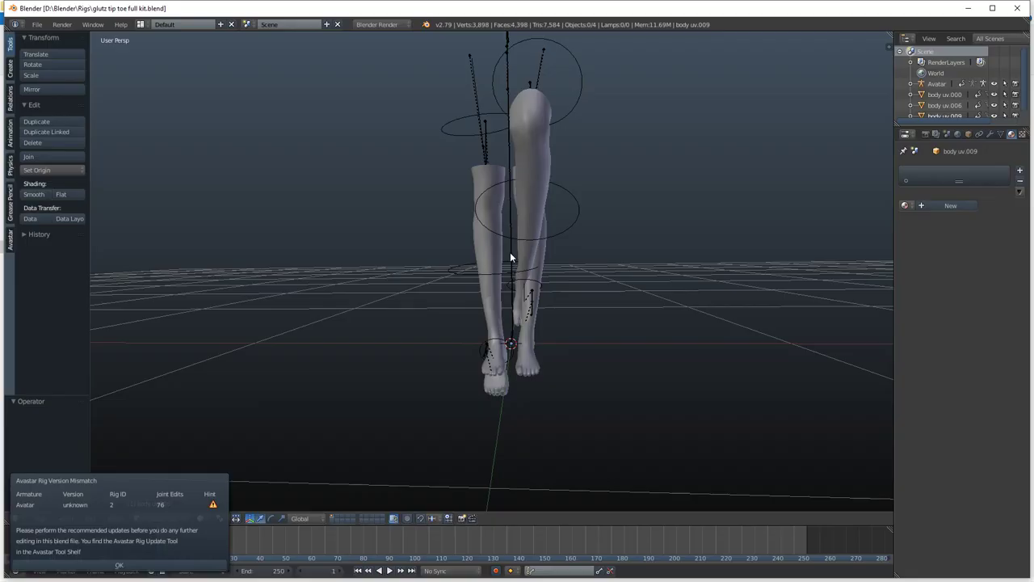
{"action": "left_click", "coordinate": [489, 279]}
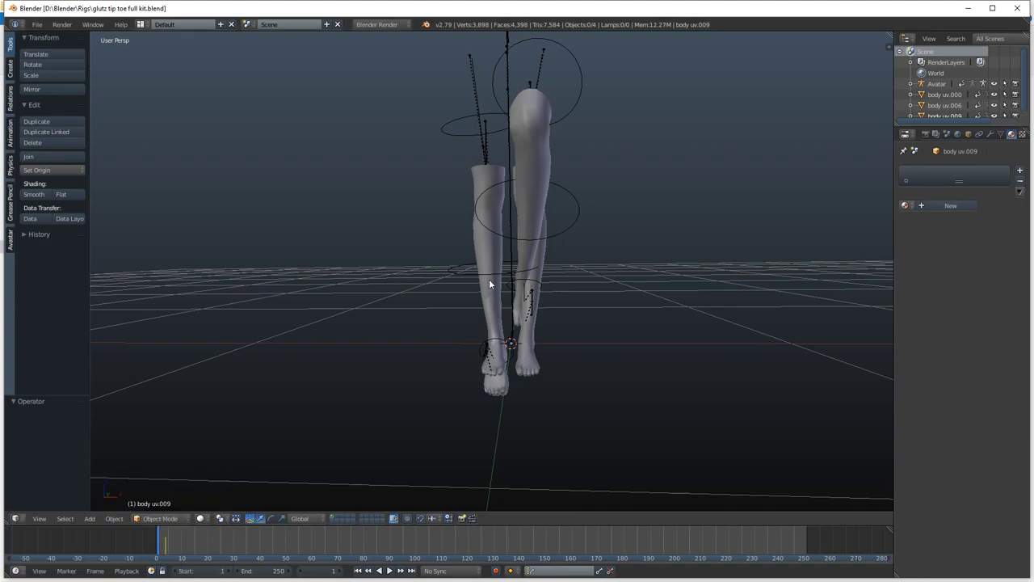
{"action": "middle_click_drag", "start_coordinate": [489, 278], "coordinate": [444, 284]}
{"action": "scroll", "coordinate": [444, 284], "scroll_direction": "up", "scroll_amount": 2}
{"action": "scroll", "coordinate": [370, 96], "scroll_direction": "down", "scroll_amount": 2}
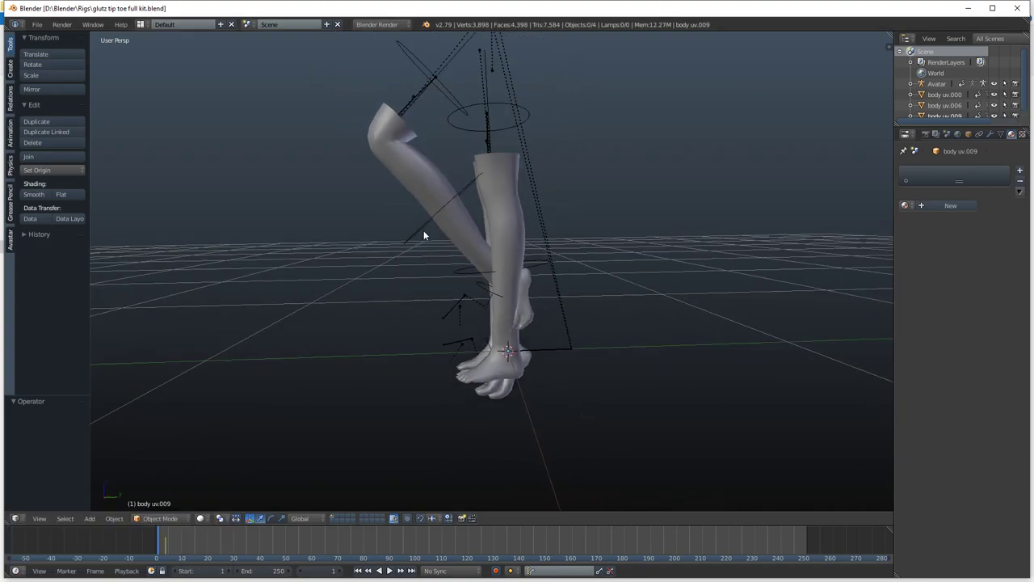
Put the Avatar armature in Pose Mode, select all its bones and clear their rotation.
{"action": "right_click", "coordinate": [421, 229]}
{"action": "key", "text": "Tab"}
{"action": "left_click", "coordinate": [418, 379]}
{"action": "key", "text": "a"}
{"action": "key", "text": "a"}
{"action": "key", "text": "alt+r"}
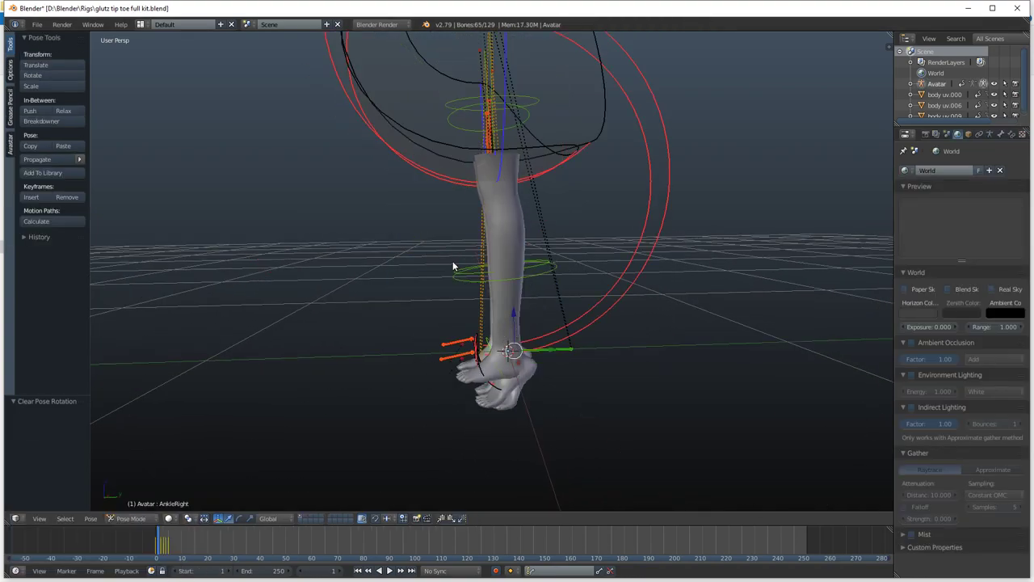
Deselect the bones and select the body uv.009 mesh at the feet.
{"action": "middle_click_drag", "start_coordinate": [481, 270], "coordinate": [517, 300]}
{"action": "scroll", "coordinate": [517, 301], "scroll_direction": "up", "scroll_amount": 1}
{"action": "scroll", "coordinate": [536, 290], "scroll_direction": "up", "scroll_amount": 2}
{"action": "middle_click_drag", "start_coordinate": [525, 404], "coordinate": [459, 274], "text": "shift"}
{"action": "key", "text": "a"}
{"action": "right_click", "coordinate": [481, 290]}
{"action": "scroll", "coordinate": [993, 101], "scroll_direction": "down", "scroll_amount": 1}
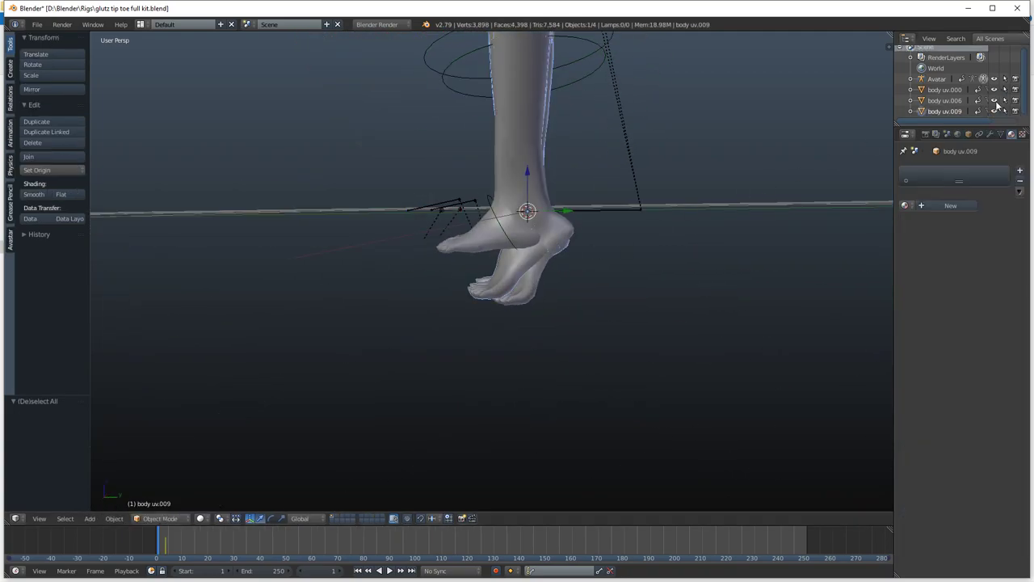
Hide the body uv.009 and body uv.000 meshes, keep body uv.006 displayed and select it.
{"action": "left_click", "coordinate": [992, 113]}
{"action": "left_click", "coordinate": [993, 111]}
{"action": "left_click", "coordinate": [993, 111]}
{"action": "left_click", "coordinate": [993, 102]}
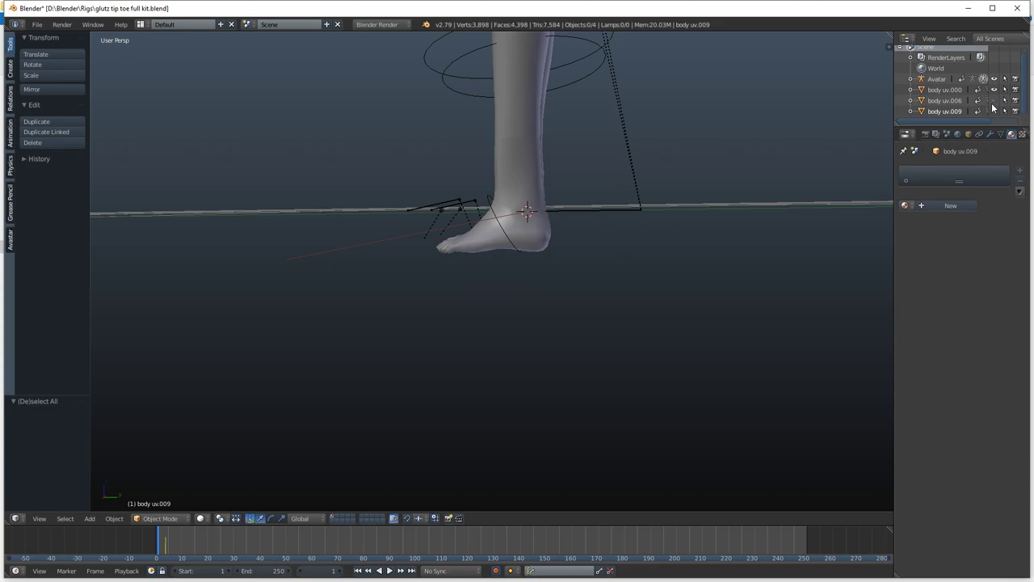
{"action": "left_click", "coordinate": [993, 102]}
{"action": "left_click", "coordinate": [993, 90]}
{"action": "right_click", "coordinate": [556, 230]}
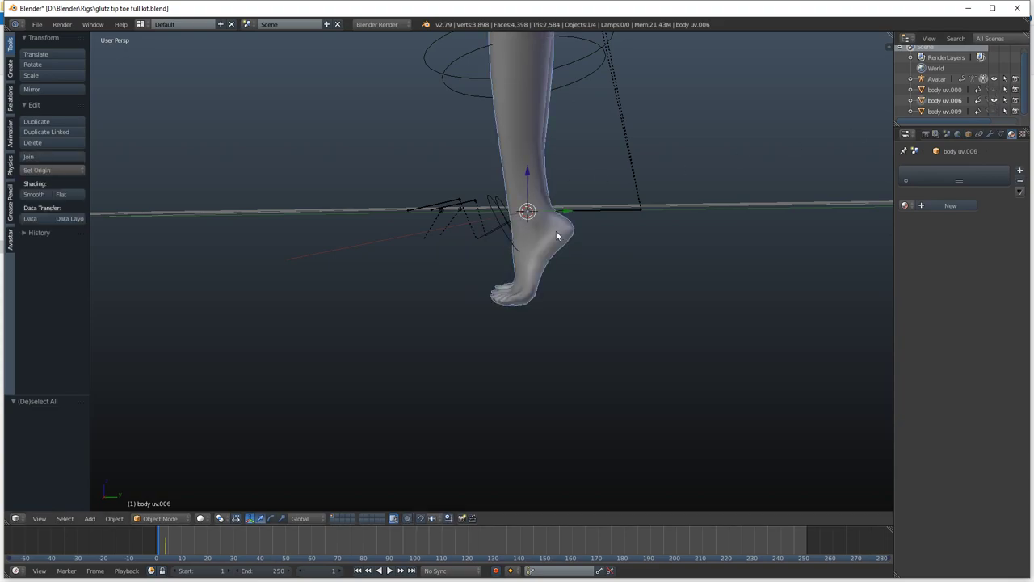
Inspect the tiptoe feet, select the armature's AnkleLeft bone and rotate it slightly.
{"action": "middle_click_drag", "start_coordinate": [556, 231], "coordinate": [696, 246]}
{"action": "middle_click_drag", "start_coordinate": [588, 265], "coordinate": [538, 231]}
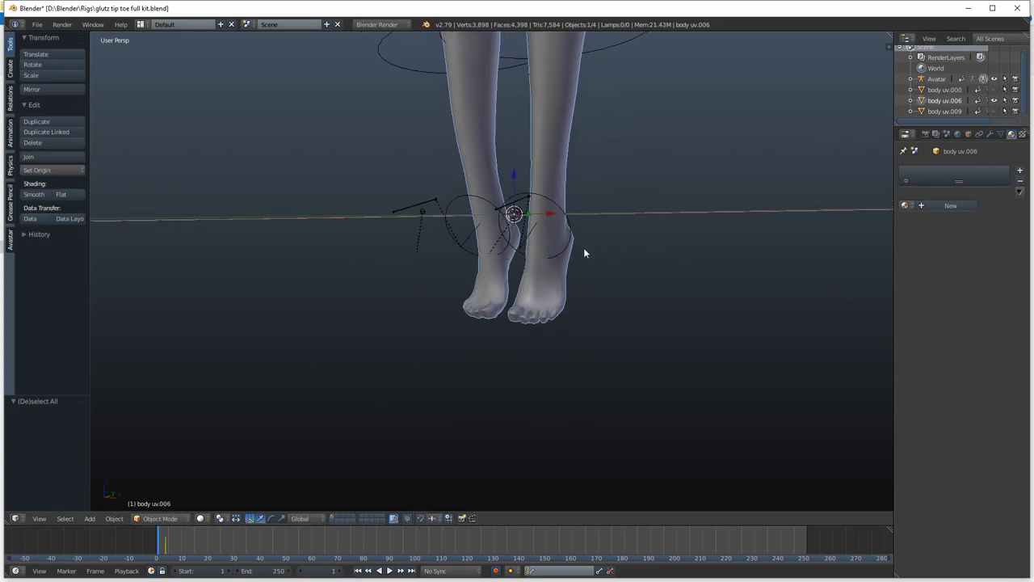
{"action": "middle_click_drag", "start_coordinate": [585, 253], "coordinate": [512, 198]}
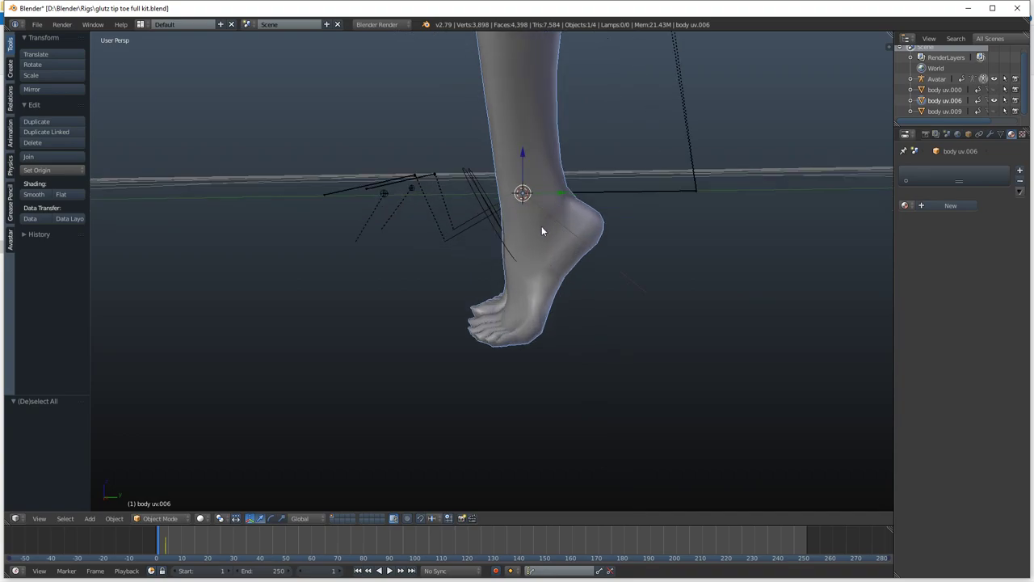
{"action": "middle_click_drag", "start_coordinate": [542, 231], "coordinate": [533, 270]}
{"action": "right_click", "coordinate": [484, 282]}
{"action": "right_click", "coordinate": [383, 247], "text": "shift"}
{"action": "right_click", "coordinate": [401, 214], "text": "shift"}
{"action": "right_click", "coordinate": [494, 282]}
{"action": "right_click", "coordinate": [519, 268]}
{"action": "key", "text": "r"}
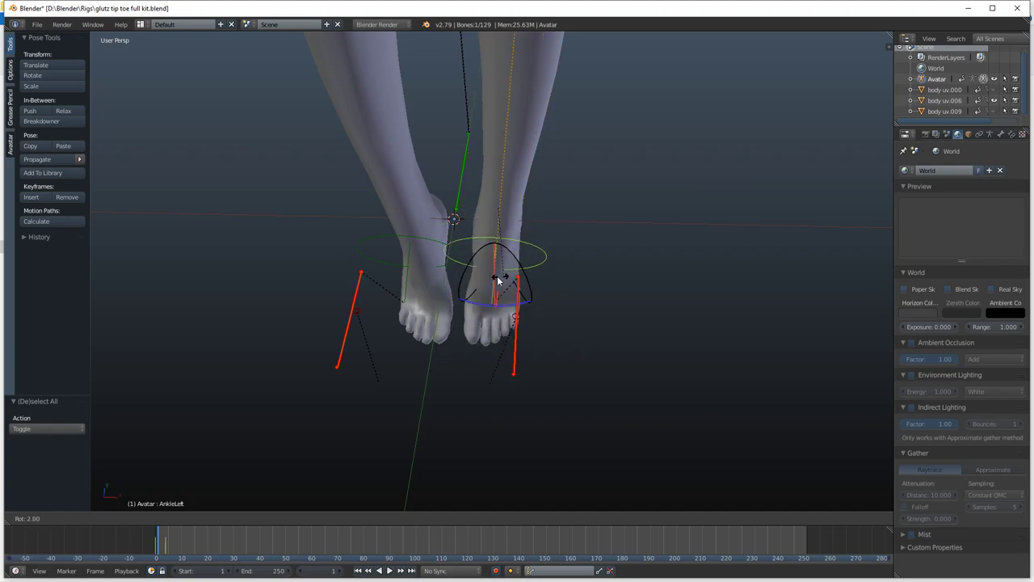
{"action": "left_click", "coordinate": [509, 280]}
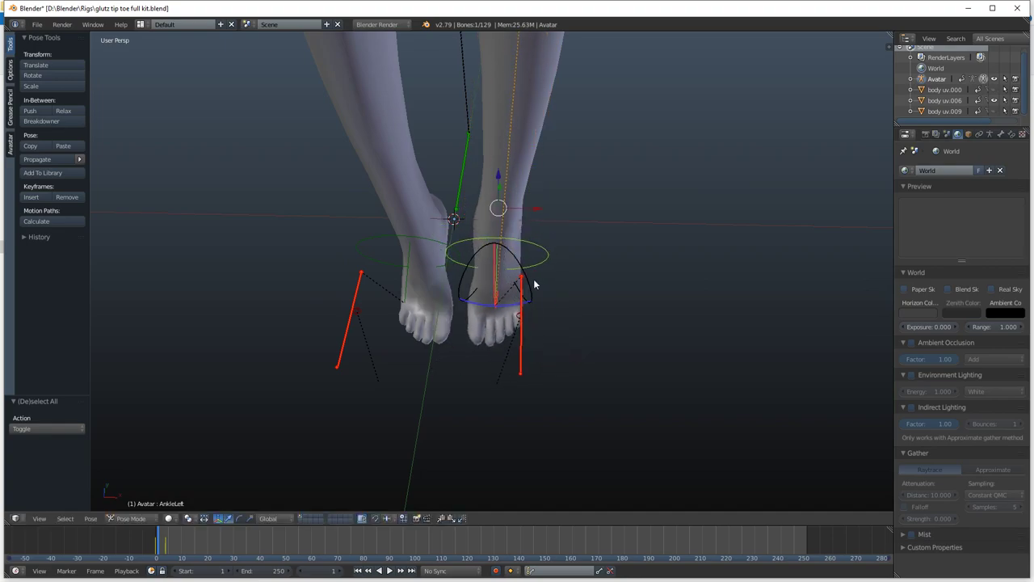
Leave the armature's Pose Mode, select the body uv.006 leg mesh and put it in Edit Mode.
{"action": "middle_click_drag", "start_coordinate": [533, 282], "coordinate": [549, 266]}
{"action": "middle_click_drag", "start_coordinate": [592, 200], "coordinate": [441, 333]}
{"action": "right_click", "coordinate": [462, 250]}
{"action": "key", "text": "Tab"}
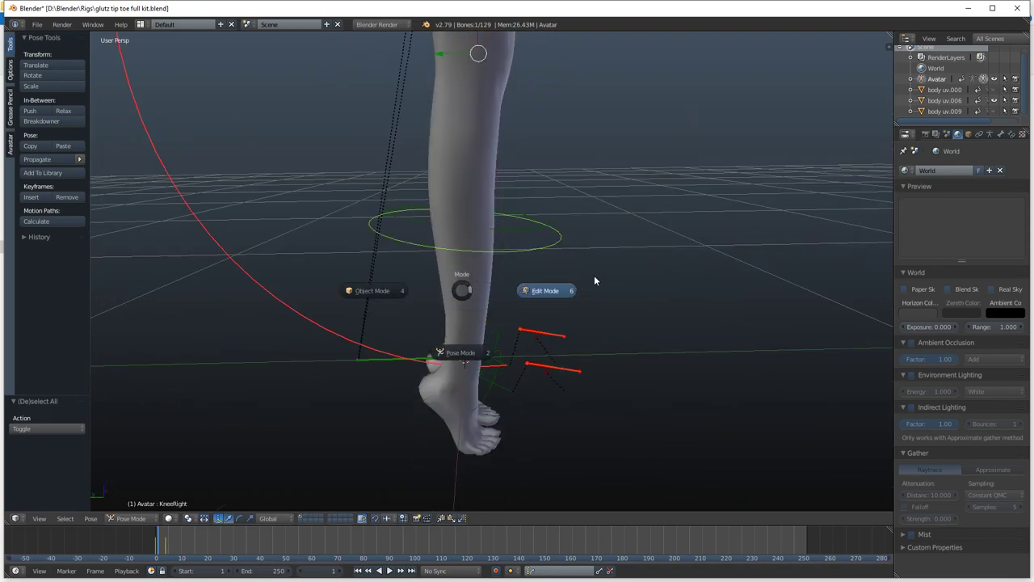
{"action": "left_click", "coordinate": [594, 278]}
{"action": "key", "text": "Tab"}
{"action": "left_click", "coordinate": [363, 240]}
{"action": "right_click", "coordinate": [471, 141]}
{"action": "key", "text": "Tab"}
{"action": "left_click", "coordinate": [573, 178]}
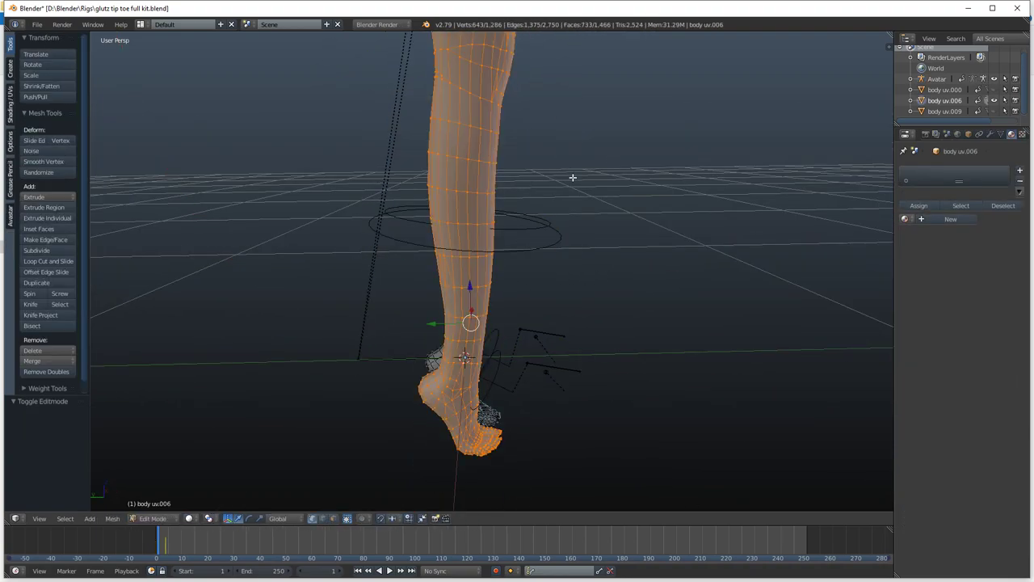
Deselect all vertices and examine the wireframe around the heels, soles, calves and knees of body uv.006.
{"action": "middle_click_drag", "start_coordinate": [573, 178], "coordinate": [445, 197]}
{"action": "scroll", "coordinate": [526, 307], "scroll_direction": "up", "scroll_amount": 2}
{"action": "key", "text": "a"}
{"action": "middle_click_drag", "start_coordinate": [551, 386], "coordinate": [277, 339], "text": "shift"}
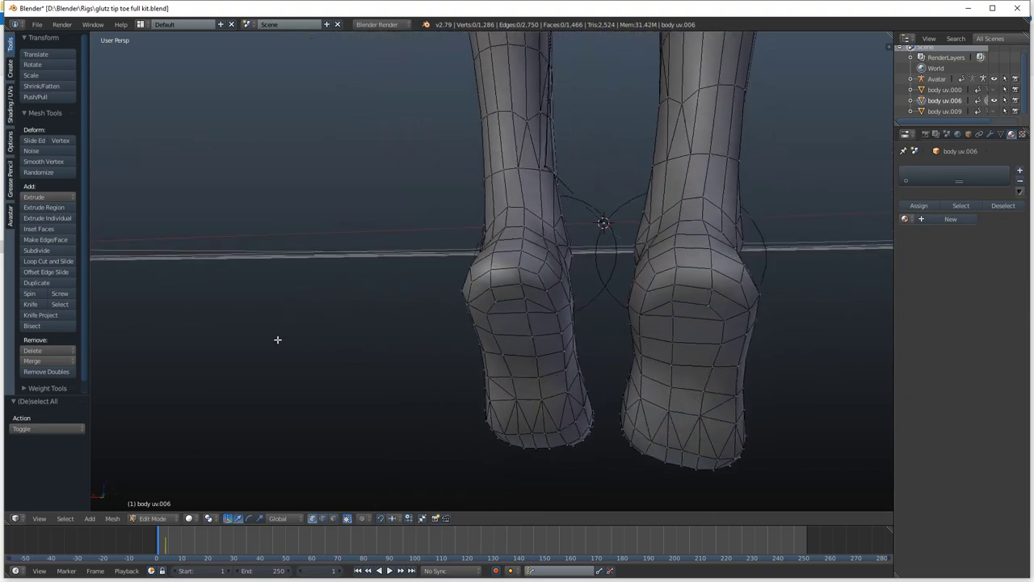
{"action": "mouse_move", "coordinate": [445, 328]}
{"action": "middle_mouse_down"}
{"action": "mouse_move", "coordinate": [353, 339]}
{"action": "mouse_move", "coordinate": [299, 323]}
{"action": "mouse_move", "coordinate": [457, 328]}
{"action": "middle_mouse_up"}
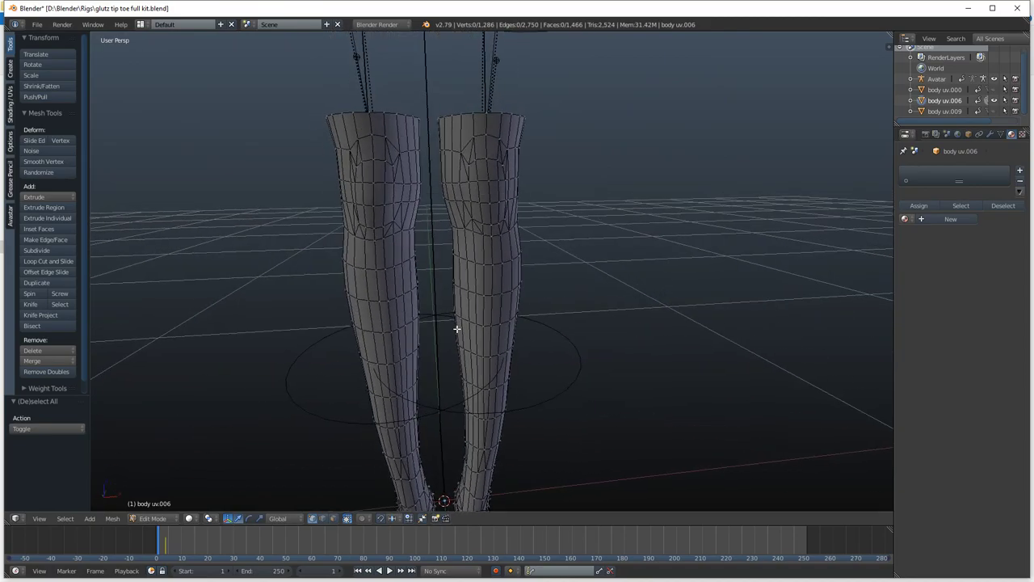
{"action": "middle_click_drag", "start_coordinate": [502, 449], "coordinate": [520, 180], "text": "shift"}
{"action": "scroll", "coordinate": [496, 301], "scroll_direction": "up", "scroll_amount": 2}
{"action": "middle_click_drag", "start_coordinate": [485, 340], "coordinate": [628, 293]}
{"action": "scroll", "coordinate": [444, 188], "scroll_direction": "down", "scroll_amount": 4}
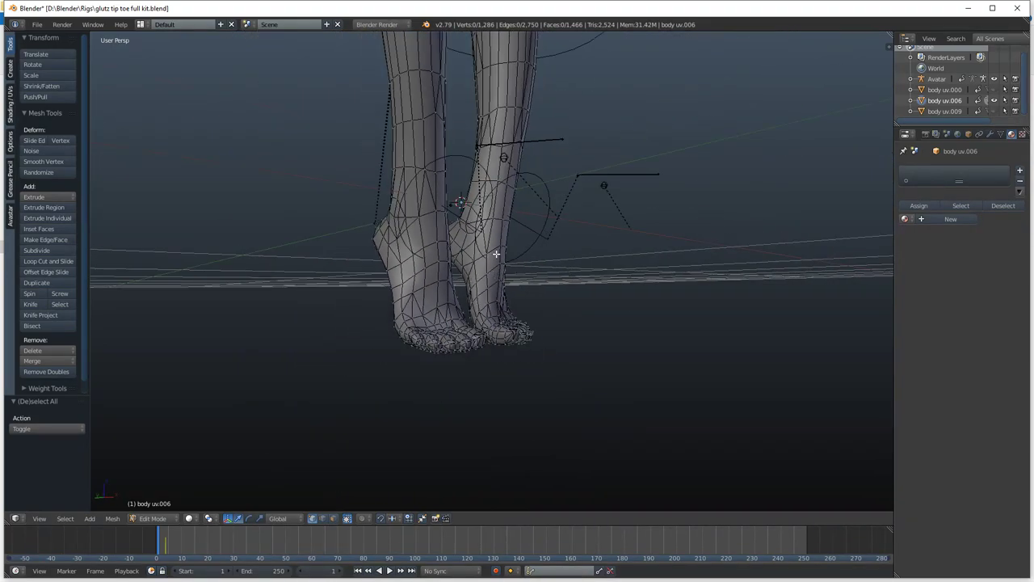
Examine the edge flow of the toes, ankles and arched feet, and view the lower legs once more.
{"action": "middle_click_drag", "start_coordinate": [496, 254], "coordinate": [411, 234]}
{"action": "middle_click_drag", "start_coordinate": [545, 255], "coordinate": [401, 329]}
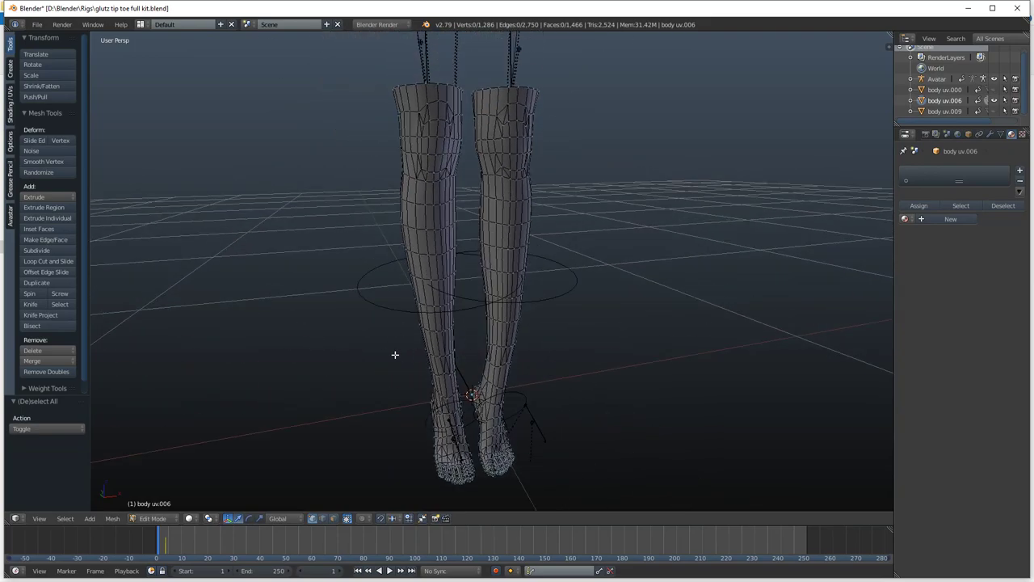
{"action": "mouse_move", "coordinate": [503, 363]}
{"action": "middle_mouse_down"}
{"action": "mouse_move", "coordinate": [538, 293]}
{"action": "mouse_move", "coordinate": [502, 348]}
{"action": "middle_mouse_up"}
{"action": "scroll", "coordinate": [507, 334], "scroll_direction": "up", "scroll_amount": 3}
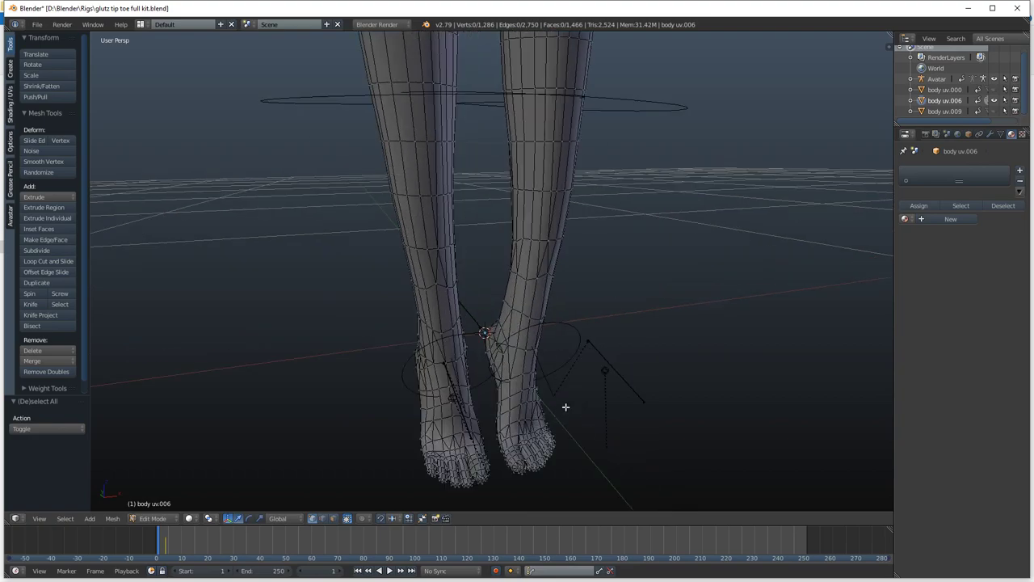
{"action": "middle_click_drag", "start_coordinate": [565, 406], "coordinate": [538, 199]}
{"action": "scroll", "coordinate": [460, 242], "scroll_direction": "up", "scroll_amount": 1}
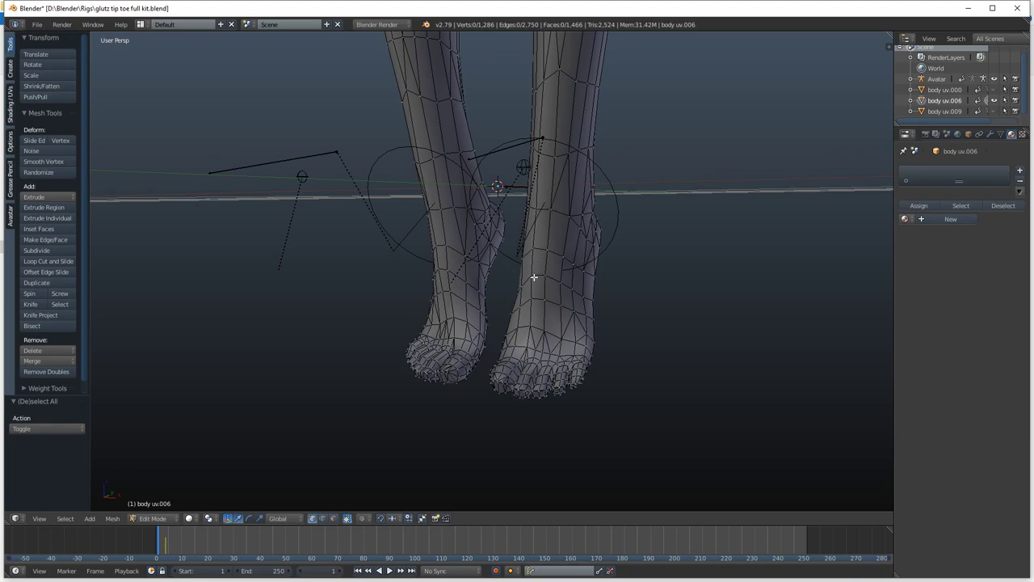
{"action": "middle_click_drag", "start_coordinate": [519, 300], "coordinate": [477, 202]}
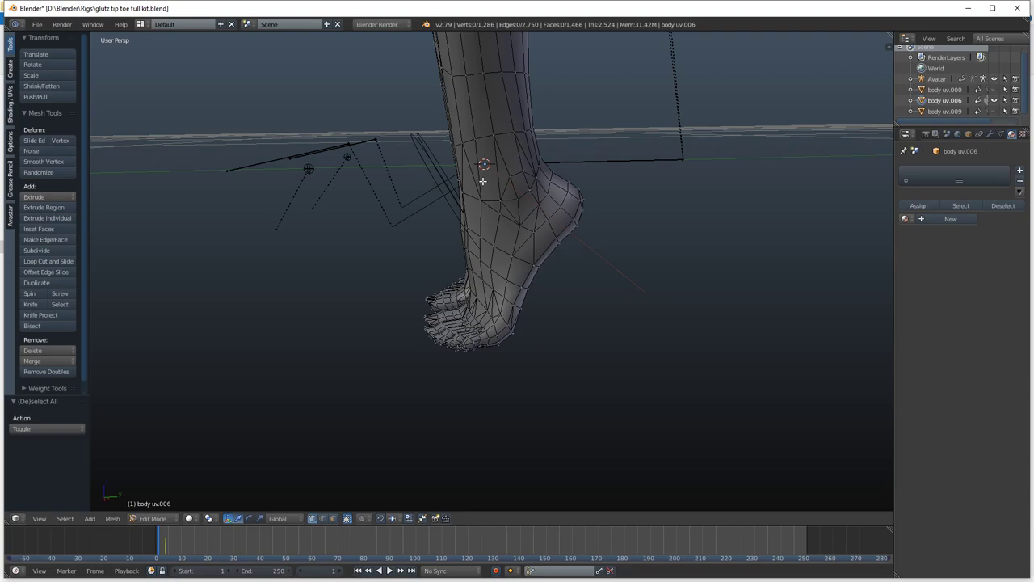
{"action": "middle_click_drag", "start_coordinate": [484, 312], "coordinate": [459, 237]}
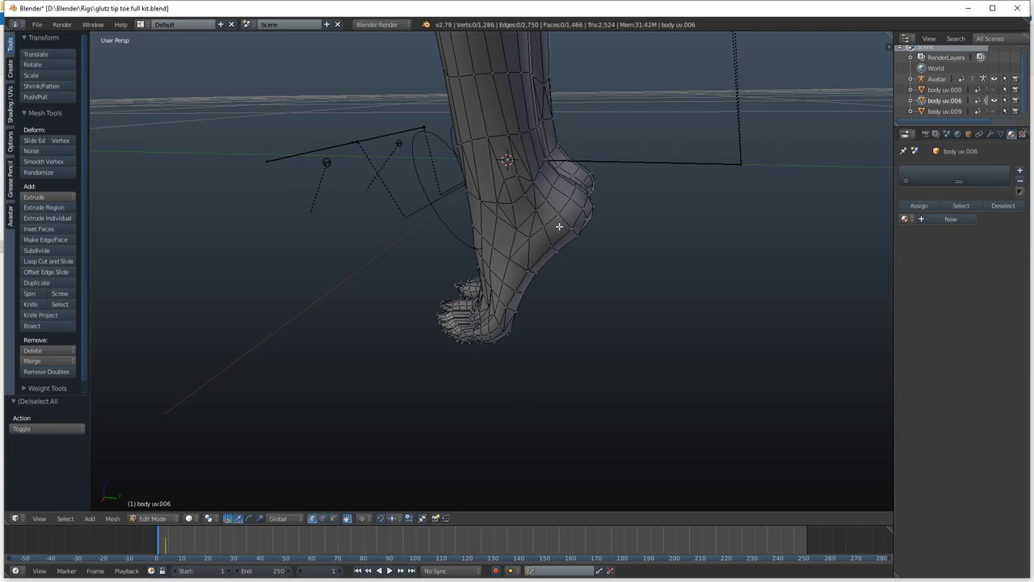
{"action": "middle_click_drag", "start_coordinate": [453, 260], "coordinate": [523, 315]}
{"action": "scroll", "coordinate": [524, 315], "scroll_direction": "up", "scroll_amount": 2}
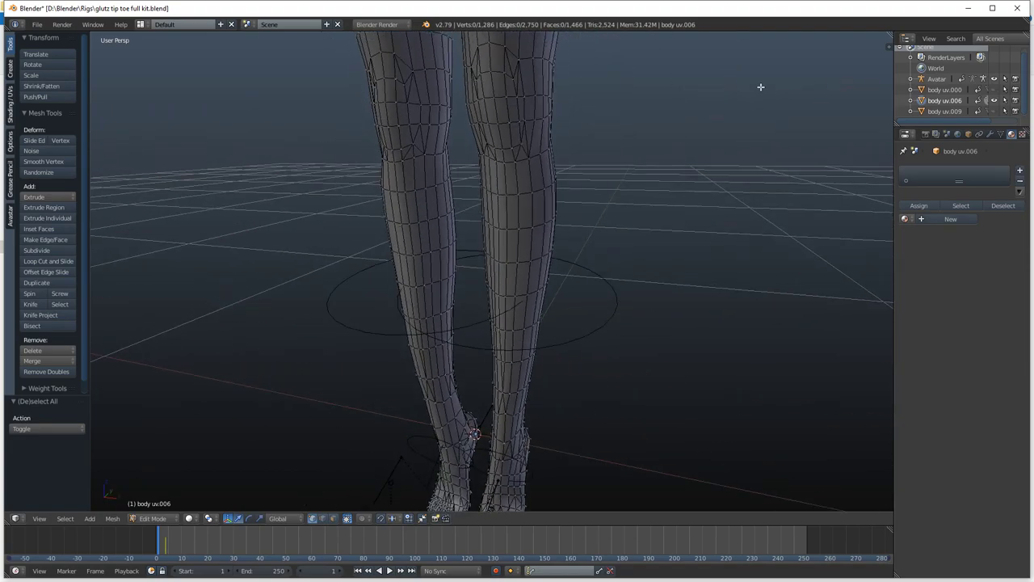
Close the leg file and open abcboobs_dummy.blend from the ABC folder in Rigs.
{"action": "left_click", "coordinate": [1018, 9]}
{"action": "left_click", "coordinate": [521, 334]}
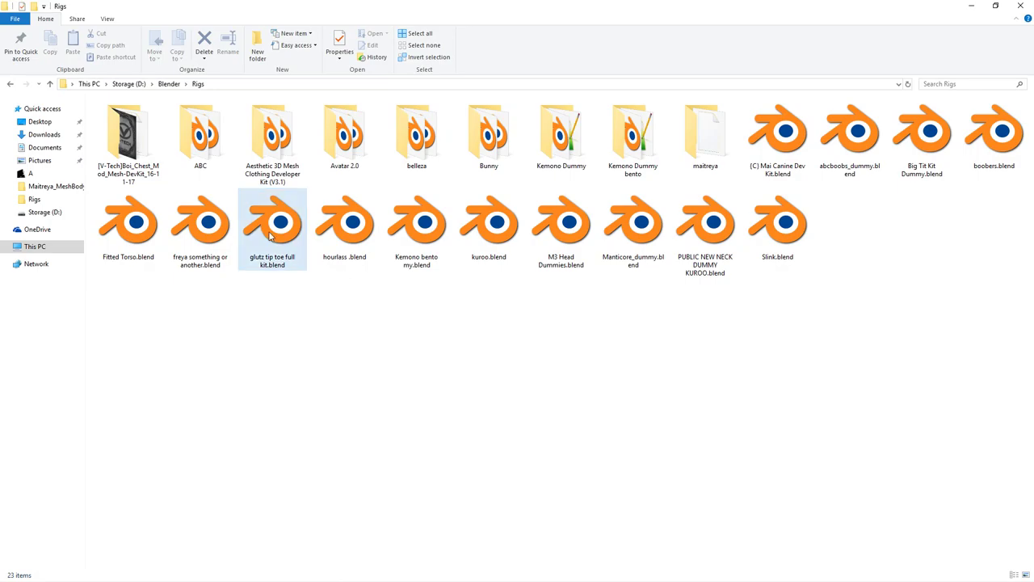
{"action": "double_click", "coordinate": [200, 133]}
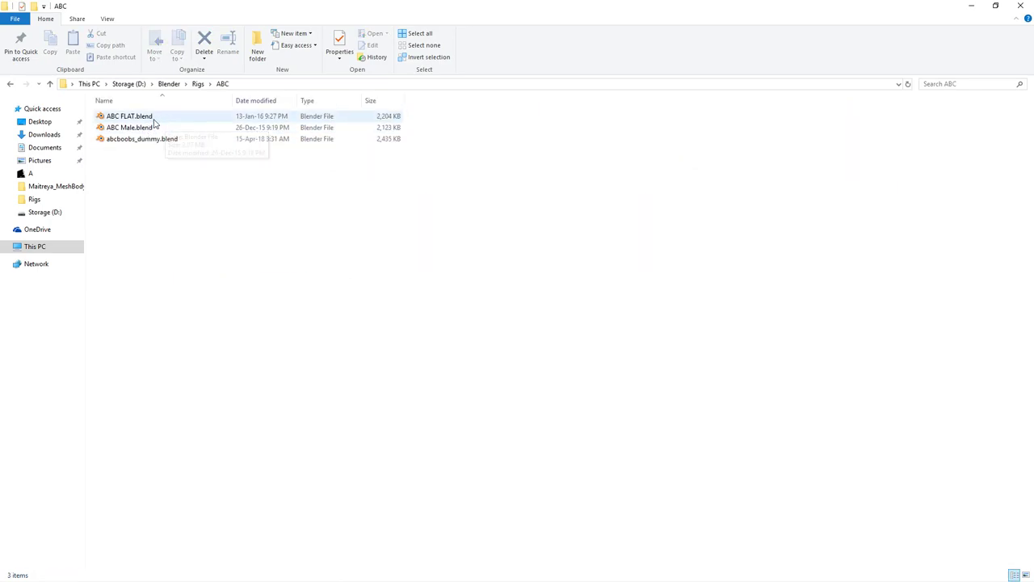
{"action": "left_click", "coordinate": [157, 139]}
{"action": "double_click", "coordinate": [157, 139]}
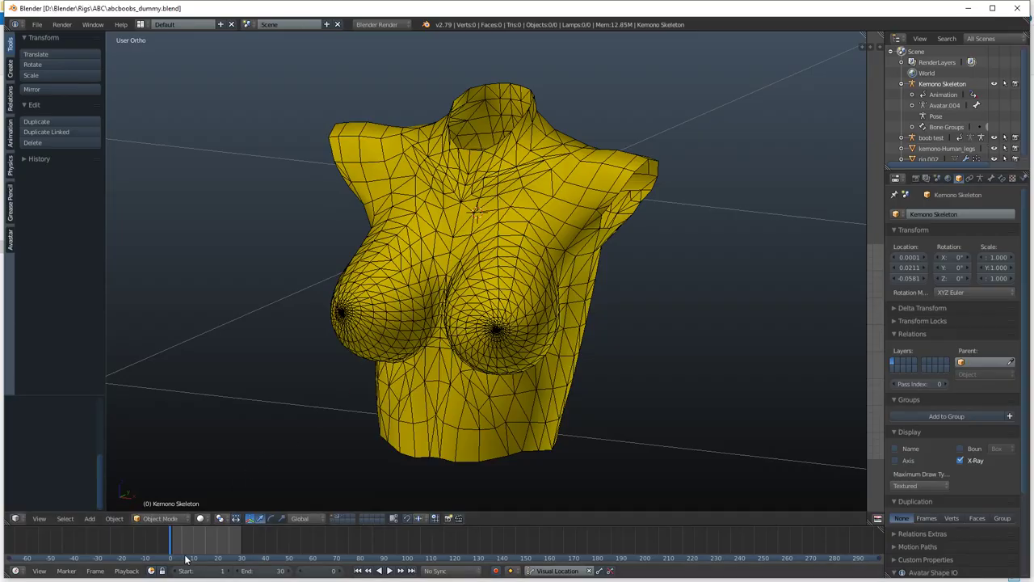
Try the animation playback, select the rig.002 torso and set its Armature modifier's object to boob test.
{"action": "key", "text": "alt+a"}
{"action": "right_click", "coordinate": [376, 364]}
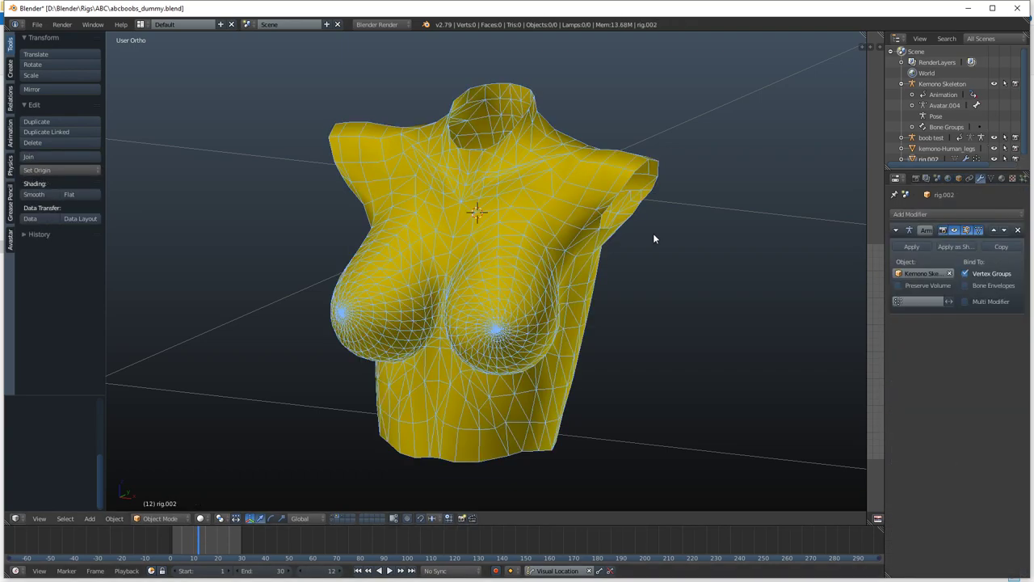
{"action": "key", "text": "alt+a"}
{"action": "left_click", "coordinate": [921, 273]}
{"action": "left_click", "coordinate": [918, 289]}
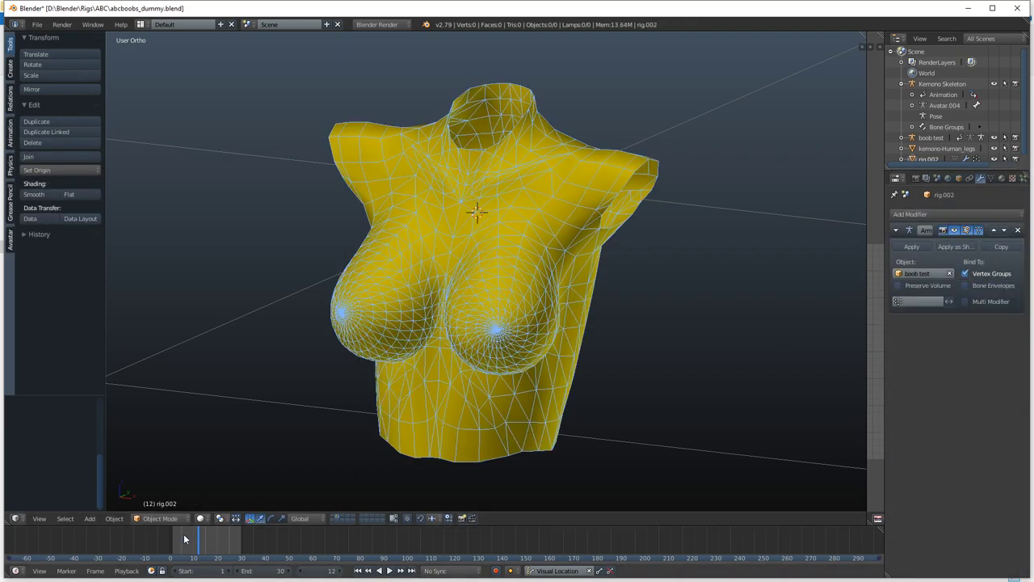
Play the torso's bounce animation, return the timeline to frame 0 and view the chest from the side.
{"action": "key", "text": "alt+a"}
{"action": "left_click_drag", "start_coordinate": [205, 560], "coordinate": [170, 559]}
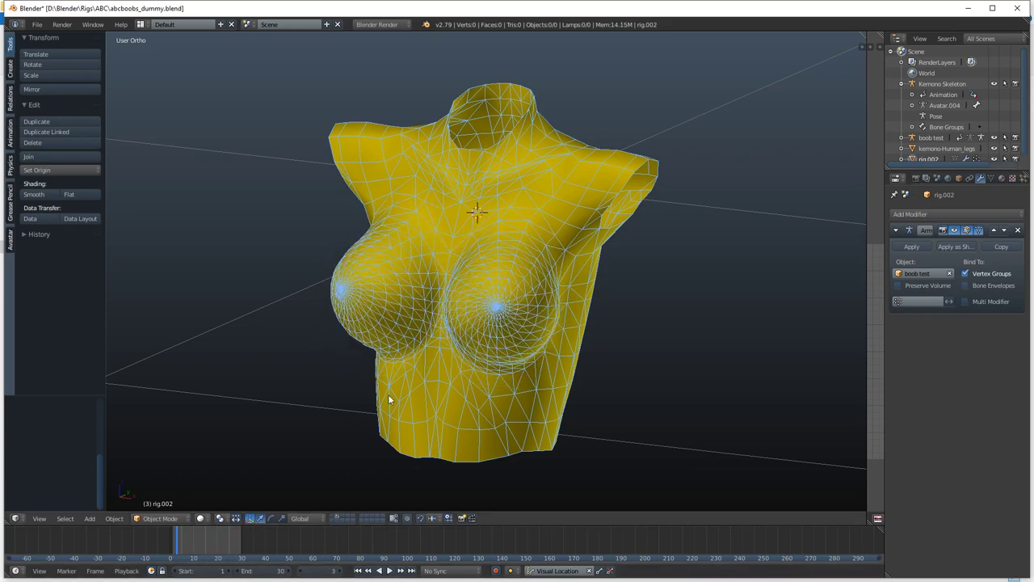
{"action": "middle_click_drag", "start_coordinate": [481, 343], "coordinate": [545, 168]}
{"action": "scroll", "coordinate": [995, 125], "scroll_direction": "down", "scroll_amount": 1}
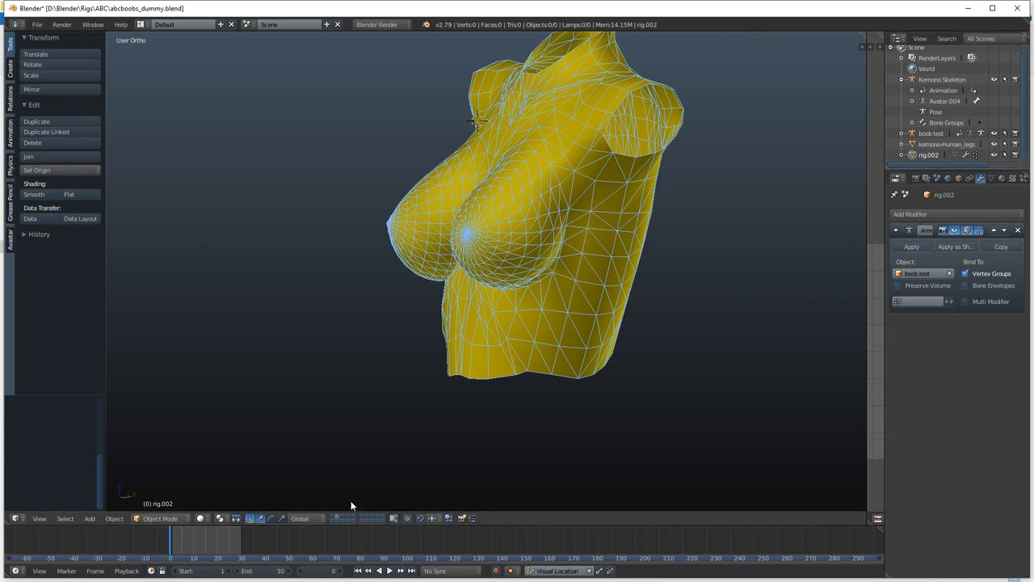
Display the layers holding the armature and the green body together with the torso.
{"action": "left_click", "coordinate": [341, 518]}
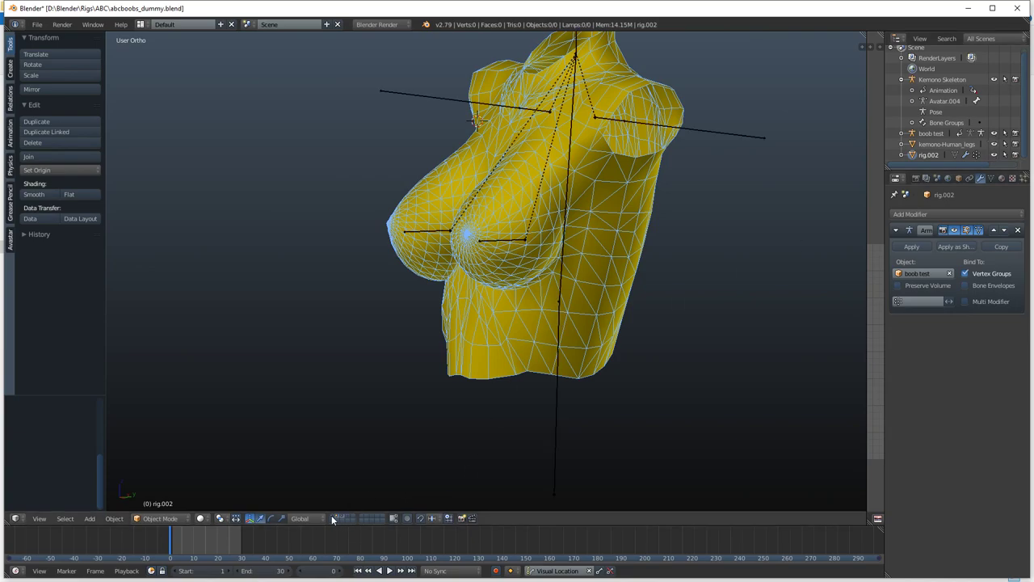
{"action": "left_click", "coordinate": [331, 520], "text": "shift"}
{"action": "middle_click_drag", "start_coordinate": [577, 350], "coordinate": [663, 216], "text": "shift"}
{"action": "scroll", "coordinate": [561, 176], "scroll_direction": "down", "scroll_amount": 4}
{"action": "scroll", "coordinate": [663, 216], "scroll_direction": "up", "scroll_amount": 3}
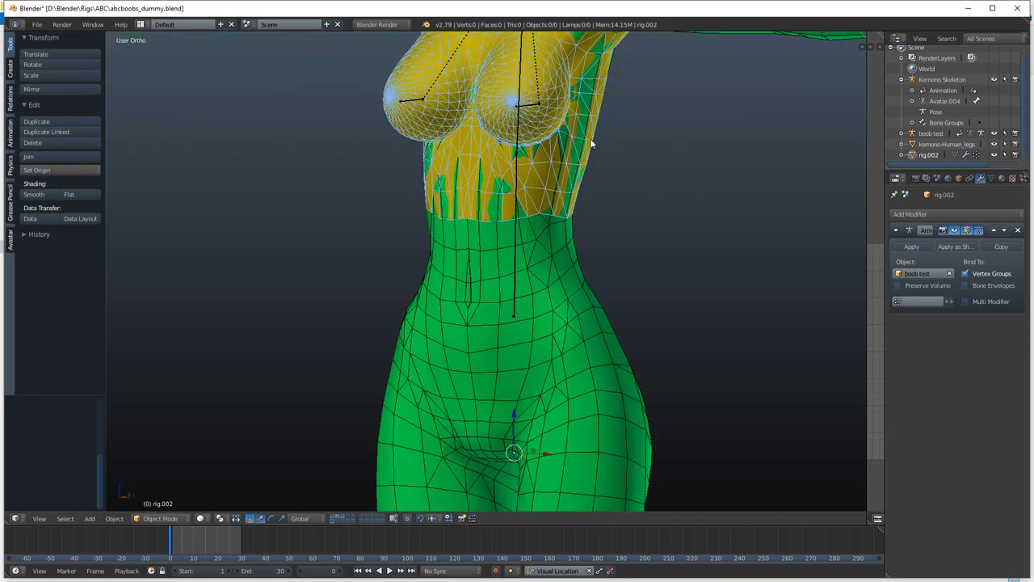
{"action": "middle_click_drag", "start_coordinate": [513, 110], "coordinate": [469, 235], "text": "shift"}
Select the boob test armature and the Kemono Skeleton in turn to compare their bones, then reselect the rig.002 torso.
{"action": "left_click", "coordinate": [929, 134]}
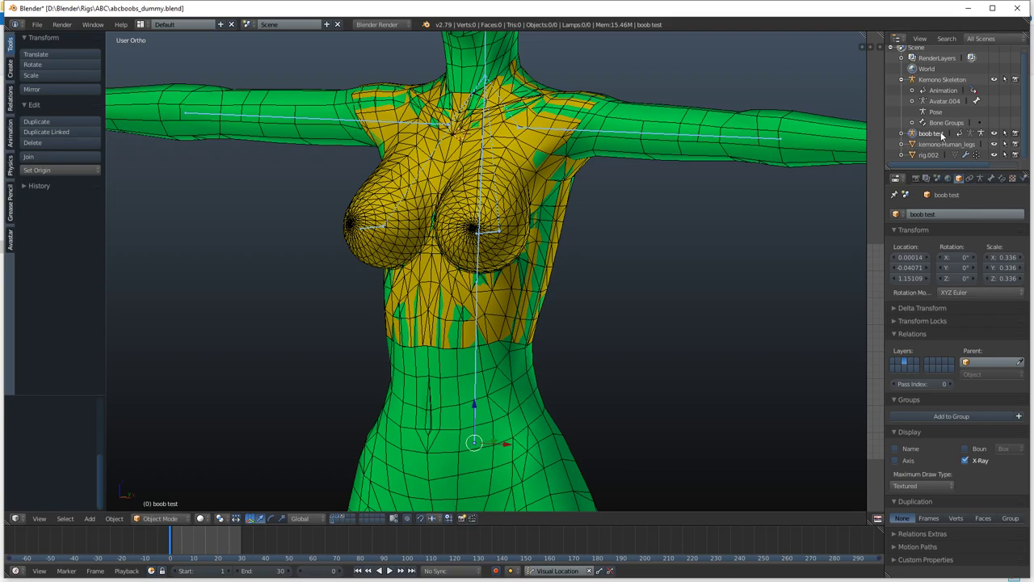
{"action": "left_click", "coordinate": [946, 80]}
{"action": "scroll", "coordinate": [545, 258], "scroll_direction": "down", "scroll_amount": 7}
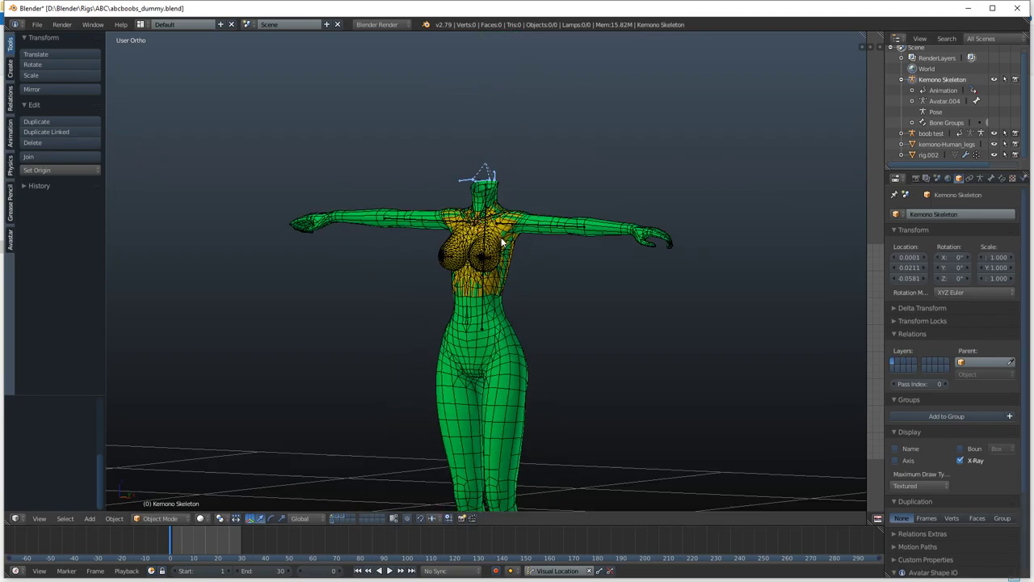
{"action": "scroll", "coordinate": [501, 220], "scroll_direction": "up", "scroll_amount": 5}
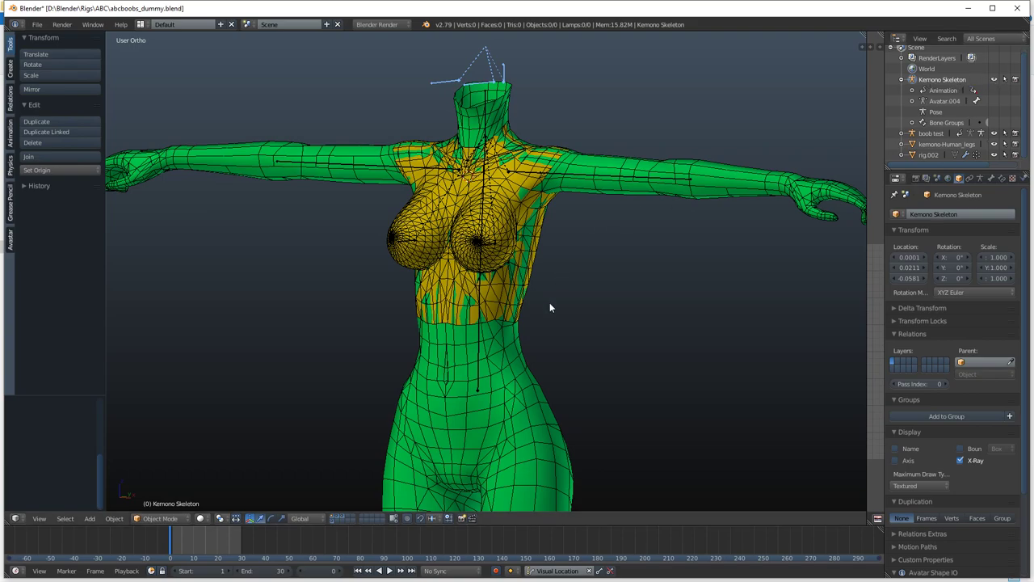
{"action": "middle_click_drag", "start_coordinate": [546, 289], "coordinate": [531, 205], "text": "shift"}
{"action": "right_click", "coordinate": [500, 153]}
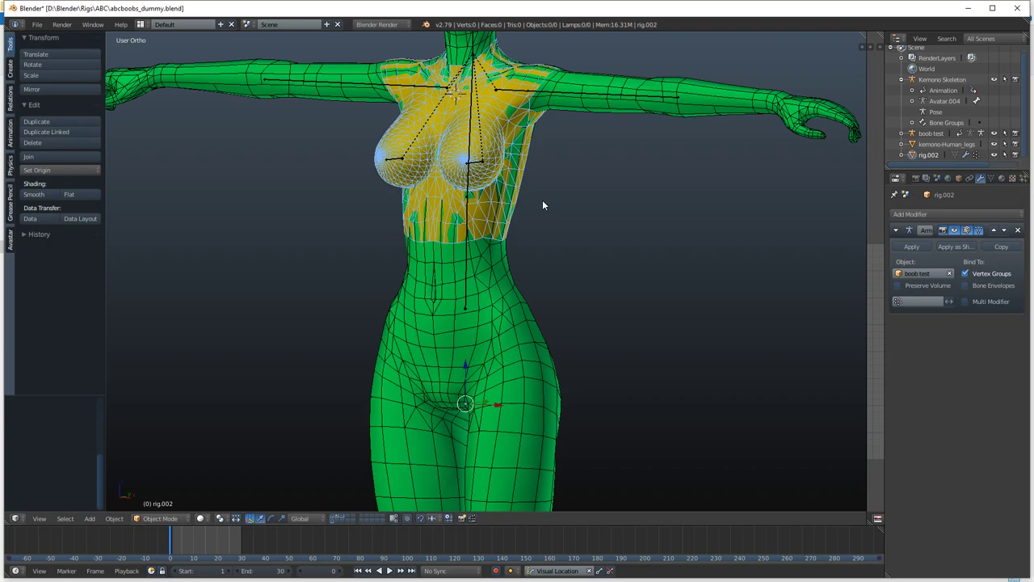
Set the object of the rig.002 torso's Armature modifier to Kemono Skeleton.
{"action": "middle_click_drag", "start_coordinate": [542, 199], "coordinate": [527, 199]}
{"action": "middle_click_drag", "start_coordinate": [529, 204], "coordinate": [582, 186]}
{"action": "left_click", "coordinate": [926, 274]}
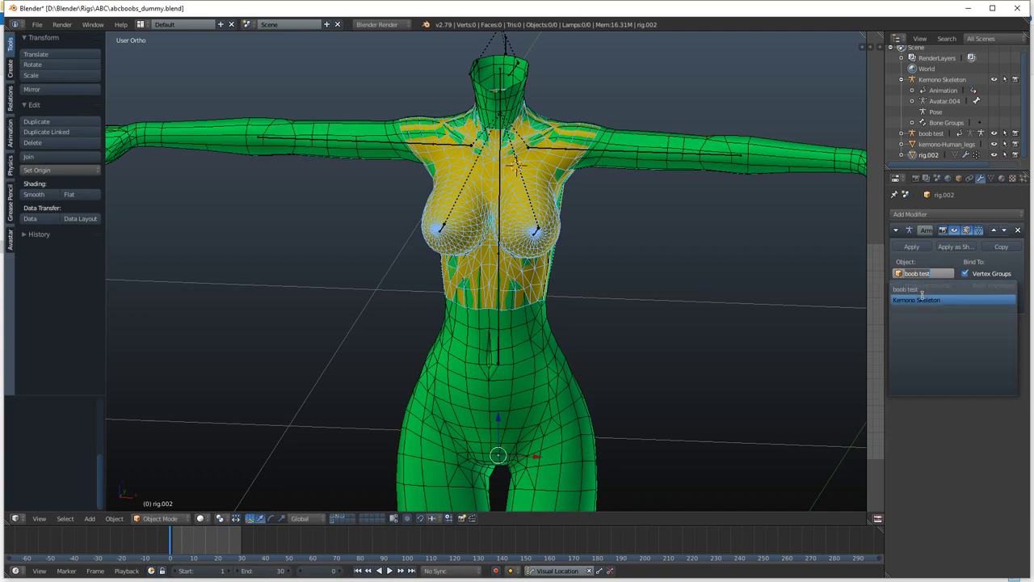
{"action": "left_click", "coordinate": [921, 299]}
Open the green kemono-Human_legs body in Edit Mode with nothing selected and bring its chest area into view.
{"action": "middle_click_drag", "start_coordinate": [595, 292], "coordinate": [499, 307]}
{"action": "middle_click_drag", "start_coordinate": [373, 472], "coordinate": [471, 326]}
{"action": "right_click", "coordinate": [471, 325]}
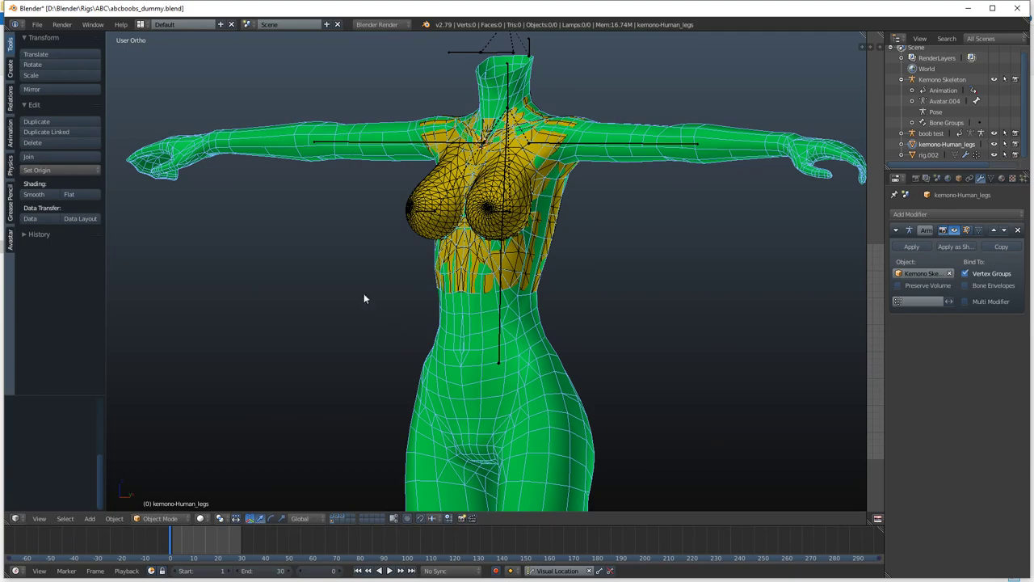
{"action": "right_click", "coordinate": [473, 267]}
{"action": "right_click", "coordinate": [465, 330]}
{"action": "middle_click_drag", "start_coordinate": [464, 330], "coordinate": [503, 273]}
{"action": "key", "text": "Tab"}
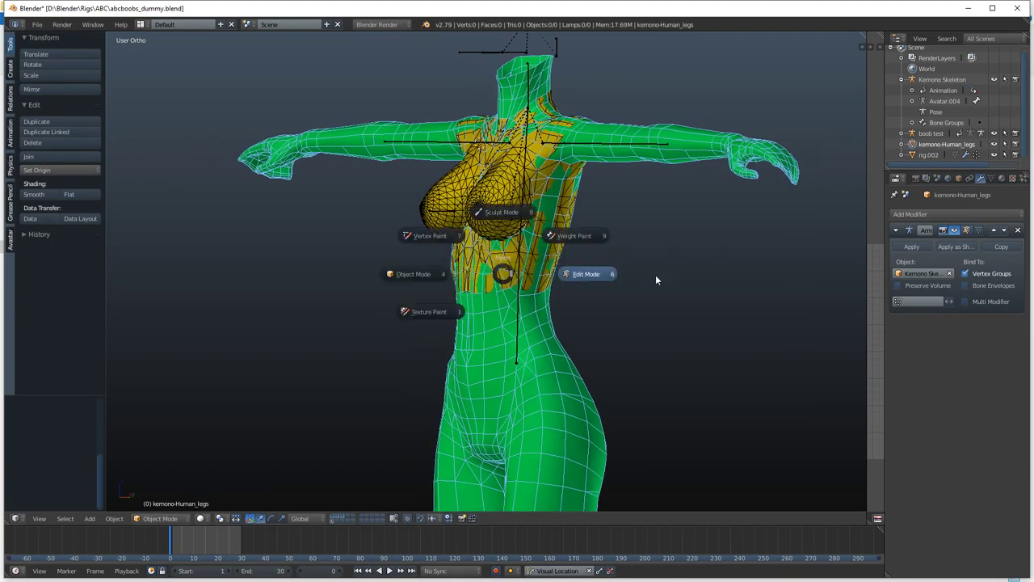
{"action": "left_click", "coordinate": [658, 280]}
{"action": "scroll", "coordinate": [590, 222], "scroll_direction": "up", "scroll_amount": 2}
{"action": "key", "text": "a"}
{"action": "middle_click_drag", "start_coordinate": [568, 122], "coordinate": [679, 125]}
{"action": "middle_click_drag", "start_coordinate": [679, 124], "coordinate": [585, 280], "text": "shift"}
{"action": "scroll", "coordinate": [585, 279], "scroll_direction": "up", "scroll_amount": 3}
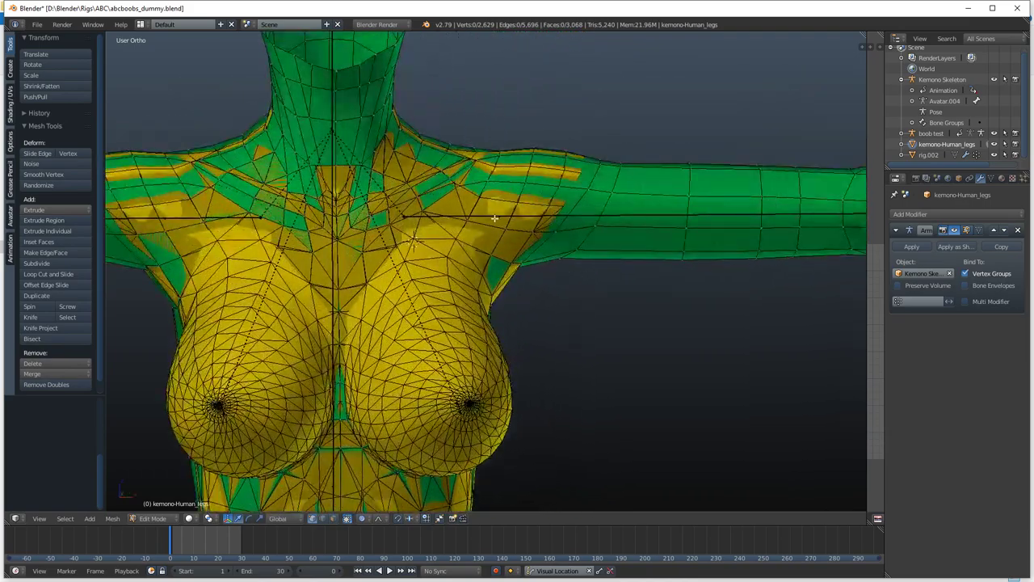
{"action": "middle_click_drag", "start_coordinate": [492, 218], "coordinate": [547, 175], "text": "shift"}
{"action": "scroll", "coordinate": [462, 224], "scroll_direction": "down", "scroll_amount": 3}
{"action": "middle_click_drag", "start_coordinate": [462, 223], "coordinate": [727, 214], "text": "shift"}
Circle-select the green body's midriff faces overlapping the yellow torso on the front, sides and back, and delete them.
{"action": "left_click", "coordinate": [333, 518]}
{"action": "key", "text": "c"}
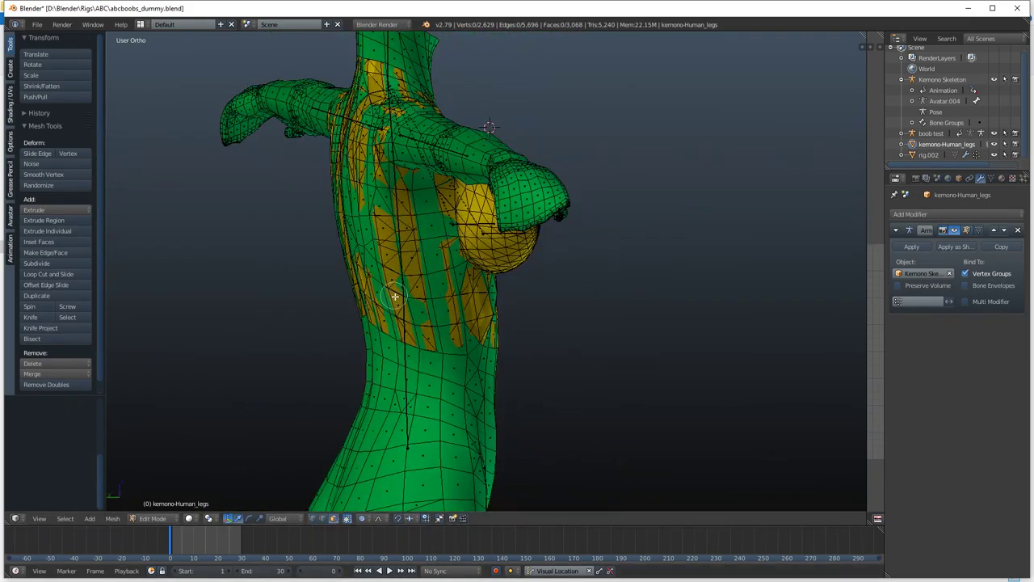
{"action": "left_click_drag", "start_coordinate": [396, 298], "coordinate": [508, 295]}
{"action": "left_click_drag", "start_coordinate": [414, 321], "coordinate": [495, 337]}
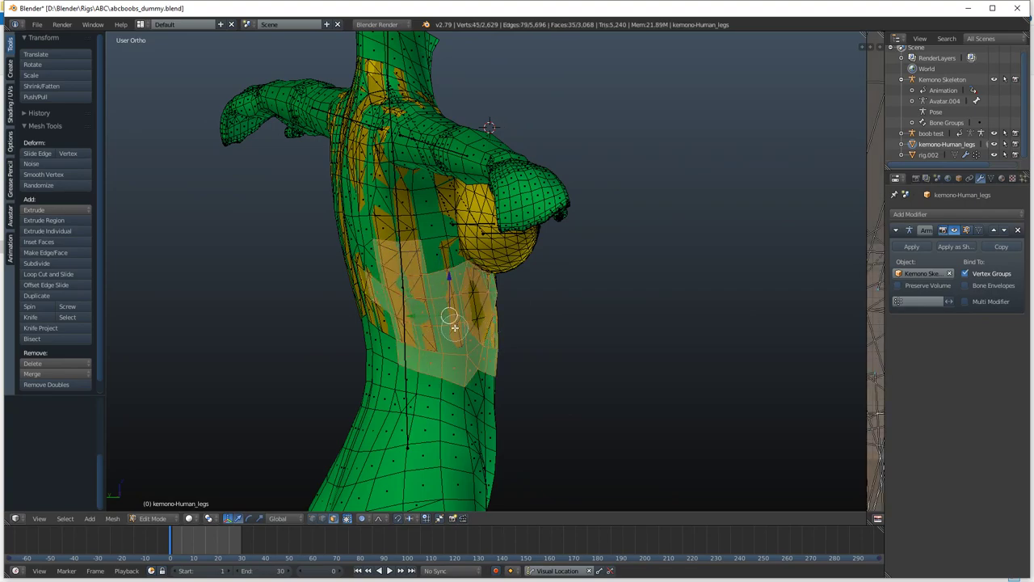
{"action": "middle_click_drag", "start_coordinate": [405, 375], "coordinate": [478, 379]}
{"action": "right_click", "coordinate": [477, 379]}
{"action": "middle_click_drag", "start_coordinate": [546, 375], "coordinate": [392, 372]}
{"action": "scroll", "coordinate": [500, 360], "scroll_direction": "up", "scroll_amount": 3}
{"action": "right_click", "coordinate": [490, 376], "text": "shift"}
{"action": "middle_click_drag", "start_coordinate": [489, 373], "coordinate": [389, 267], "text": "shift"}
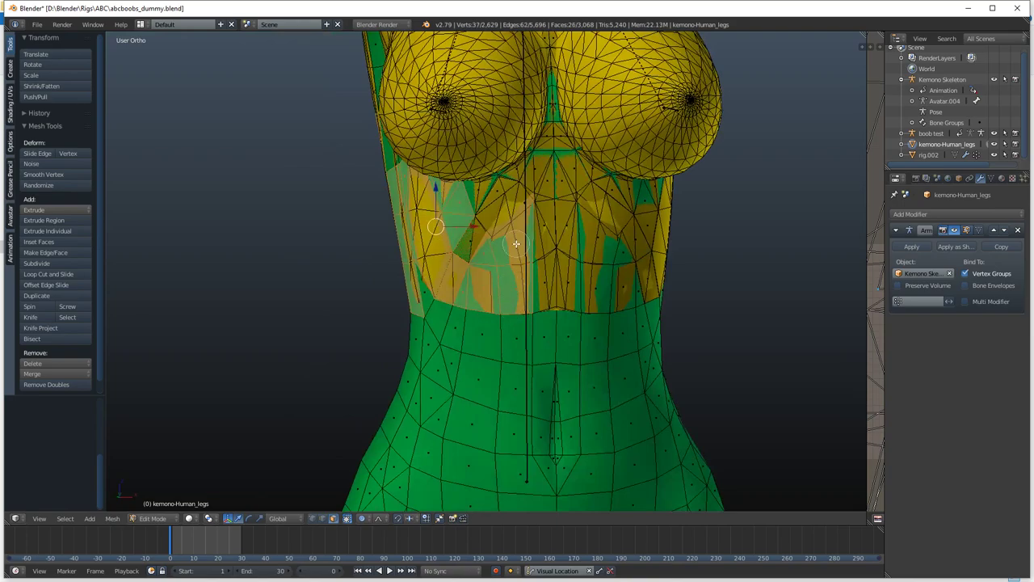
{"action": "mouse_move", "coordinate": [517, 242]}
{"action": "left_mouse_down"}
{"action": "mouse_move", "coordinate": [596, 258]}
{"action": "mouse_move", "coordinate": [657, 242]}
{"action": "mouse_move", "coordinate": [504, 198]}
{"action": "mouse_move", "coordinate": [546, 153]}
{"action": "mouse_move", "coordinate": [546, 114]}
{"action": "left_mouse_up"}
{"action": "right_click", "coordinate": [546, 113]}
{"action": "scroll", "coordinate": [546, 161], "scroll_direction": "down", "scroll_amount": 3}
{"action": "middle_click_drag", "start_coordinate": [554, 227], "coordinate": [570, 306]}
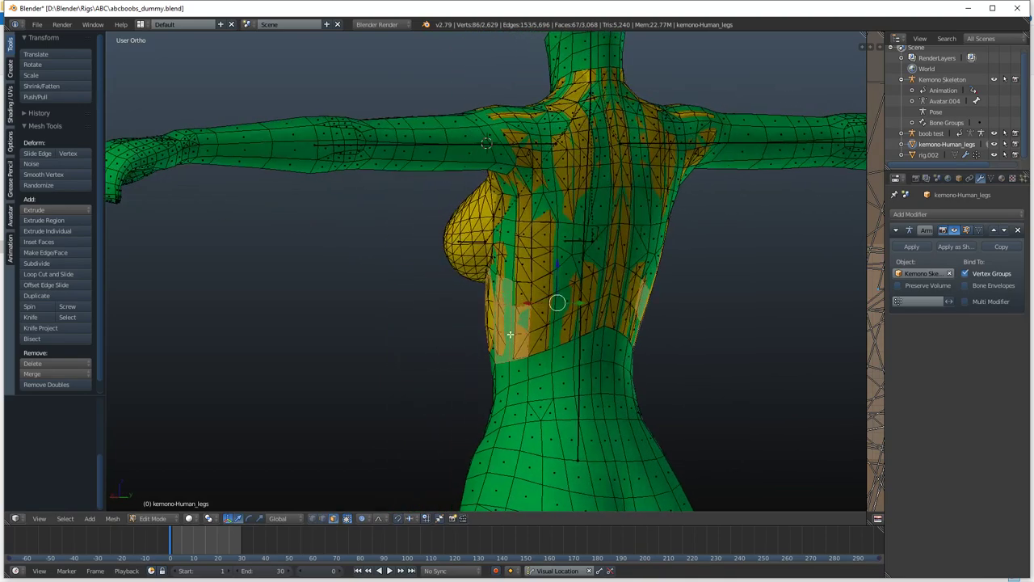
{"action": "left_click_drag", "start_coordinate": [569, 305], "coordinate": [629, 299]}
{"action": "right_click", "coordinate": [630, 297]}
{"action": "middle_click_drag", "start_coordinate": [629, 298], "coordinate": [517, 300]}
{"action": "middle_click_drag", "start_coordinate": [687, 281], "coordinate": [591, 266], "text": "shift"}
{"action": "key", "text": "c"}
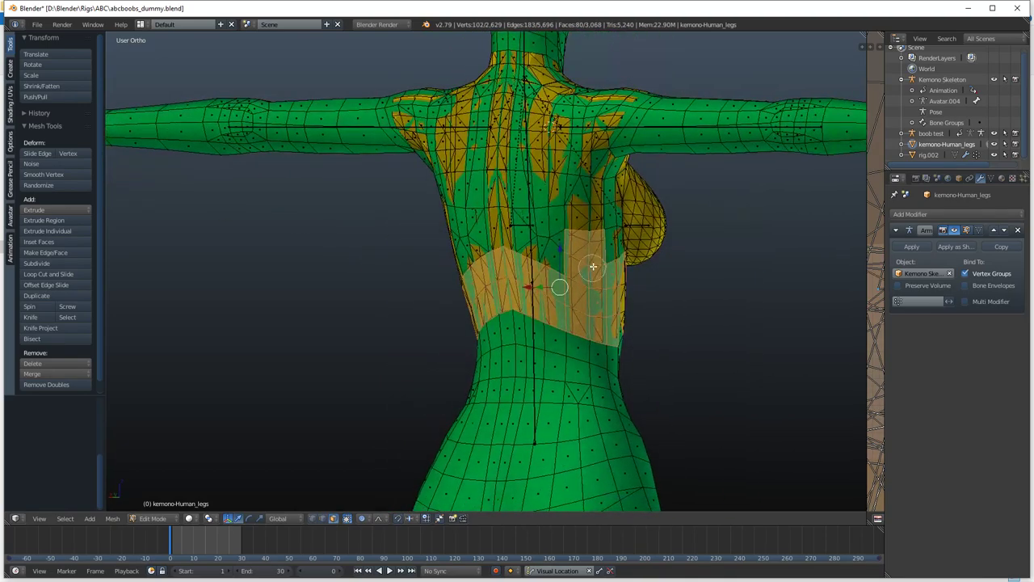
{"action": "mouse_move", "coordinate": [591, 265]}
{"action": "left_mouse_down"}
{"action": "mouse_move", "coordinate": [489, 234]}
{"action": "mouse_move", "coordinate": [469, 212]}
{"action": "left_mouse_up"}
{"action": "right_click", "coordinate": [469, 212]}
{"action": "middle_click_drag", "start_coordinate": [465, 216], "coordinate": [568, 309], "text": "shift"}
{"action": "key", "text": "h"}
Delete the two stray green faces sticking up into the yellow torso at the waist edge.
{"action": "scroll", "coordinate": [603, 333], "scroll_direction": "up", "scroll_amount": 3}
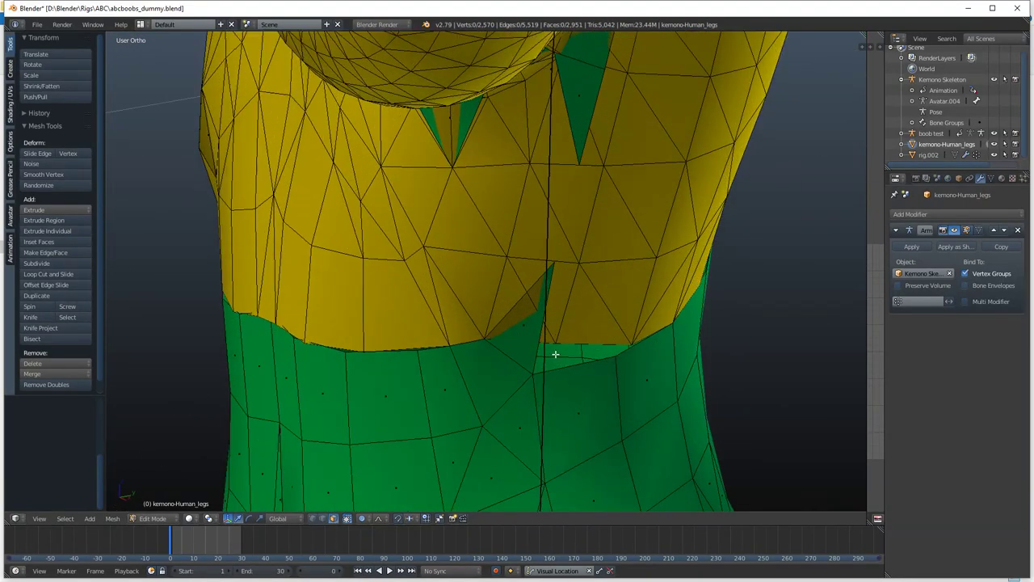
{"action": "right_click_drag", "start_coordinate": [514, 328], "coordinate": [531, 309]}
{"action": "key", "text": "x"}
{"action": "right_click", "coordinate": [531, 312]}
{"action": "key", "text": "x"}
{"action": "left_click", "coordinate": [524, 312]}
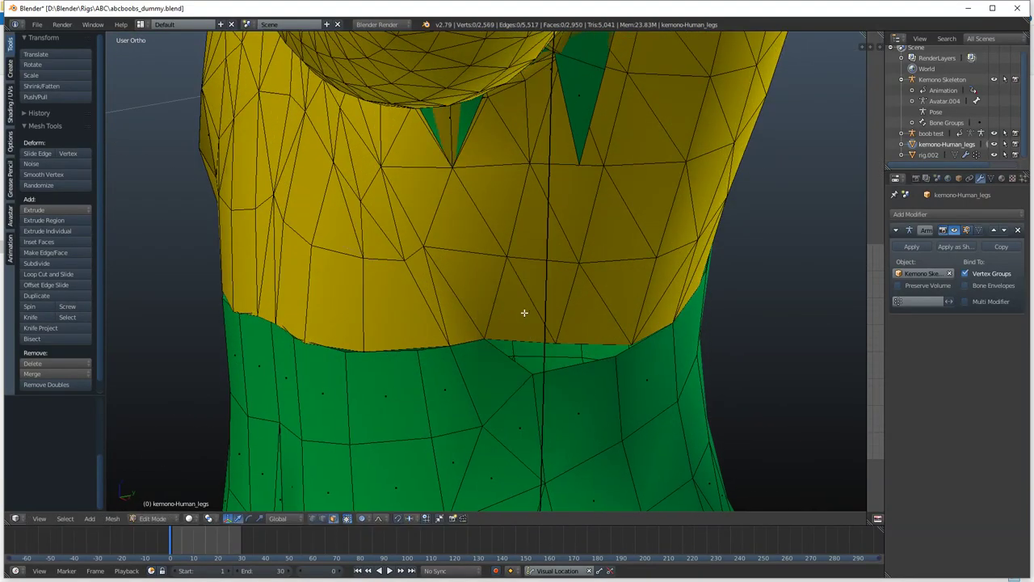
{"action": "middle_click_drag", "start_coordinate": [524, 312], "coordinate": [480, 288]}
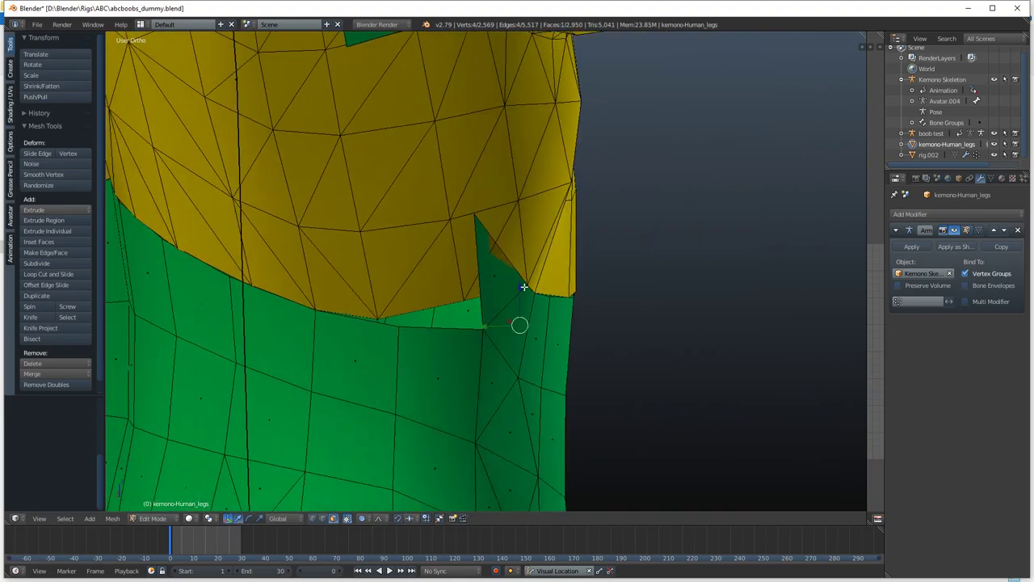
{"action": "key", "text": "x"}
{"action": "left_click", "coordinate": [503, 289]}
{"action": "scroll", "coordinate": [461, 291], "scroll_direction": "down", "scroll_amount": 5}
{"action": "middle_click_drag", "start_coordinate": [400, 191], "coordinate": [466, 275], "text": "shift"}
{"action": "scroll", "coordinate": [502, 243], "scroll_direction": "down", "scroll_amount": 2}
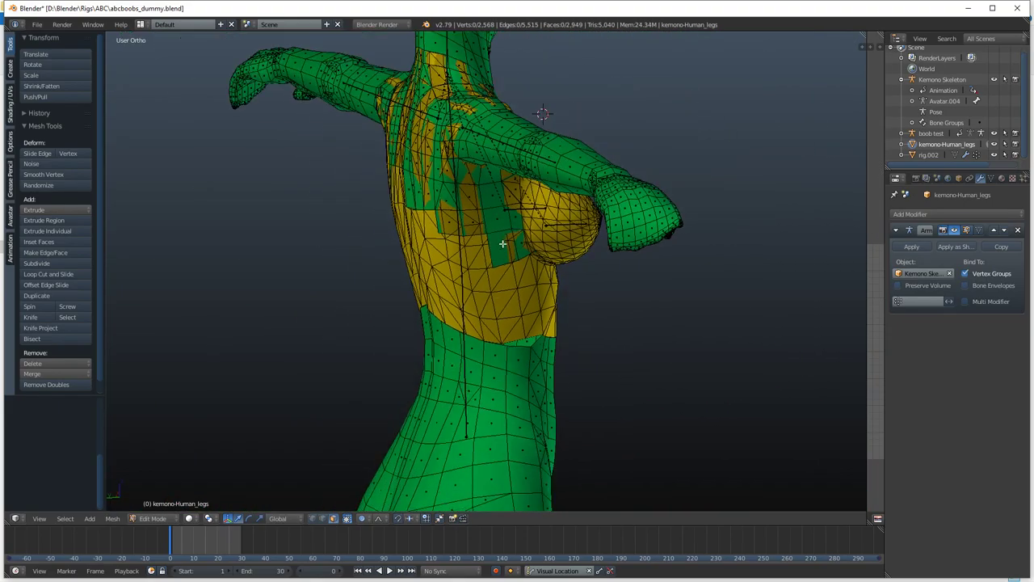
Delete the loop of green faces around the shoulder on the body's right side.
{"action": "middle_click_drag", "start_coordinate": [503, 243], "coordinate": [410, 407]}
{"action": "scroll", "coordinate": [409, 407], "scroll_direction": "up", "scroll_amount": 3}
{"action": "middle_click_drag", "start_coordinate": [517, 340], "coordinate": [477, 250]}
{"action": "scroll", "coordinate": [469, 214], "scroll_direction": "up", "scroll_amount": 2}
{"action": "right_click", "coordinate": [477, 251], "text": "alt"}
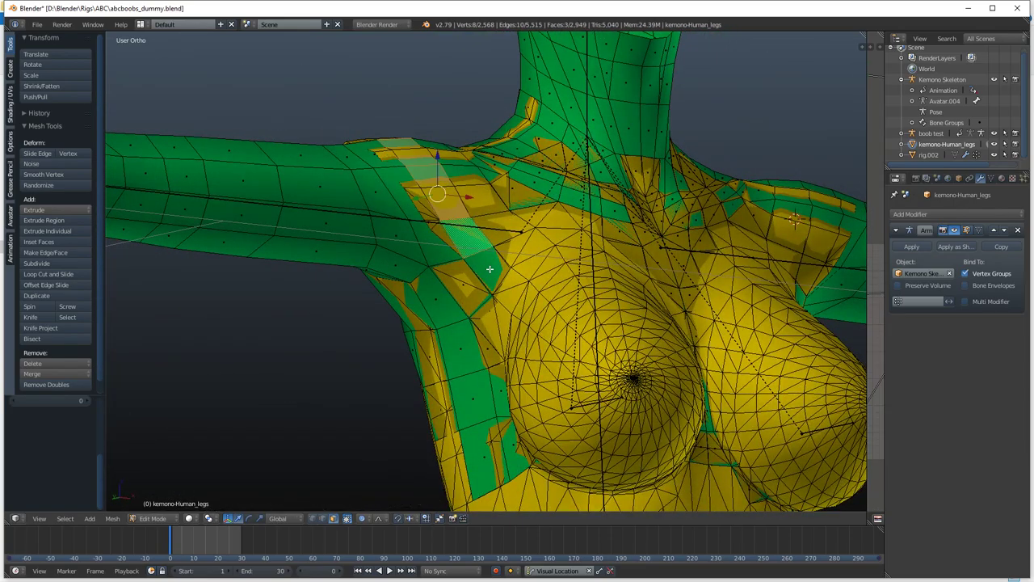
{"action": "right_click", "coordinate": [401, 299], "text": "alt+shift"}
{"action": "middle_click_drag", "start_coordinate": [401, 299], "coordinate": [583, 150]}
{"action": "right_click", "coordinate": [478, 129], "text": "alt+shift"}
{"action": "key", "text": "x"}
{"action": "left_click", "coordinate": [644, 187]}
Select the matching ring of green faces around the body's left shoulder and delete it.
{"action": "middle_click_drag", "start_coordinate": [645, 187], "coordinate": [509, 304]}
{"action": "right_click", "coordinate": [509, 304]}
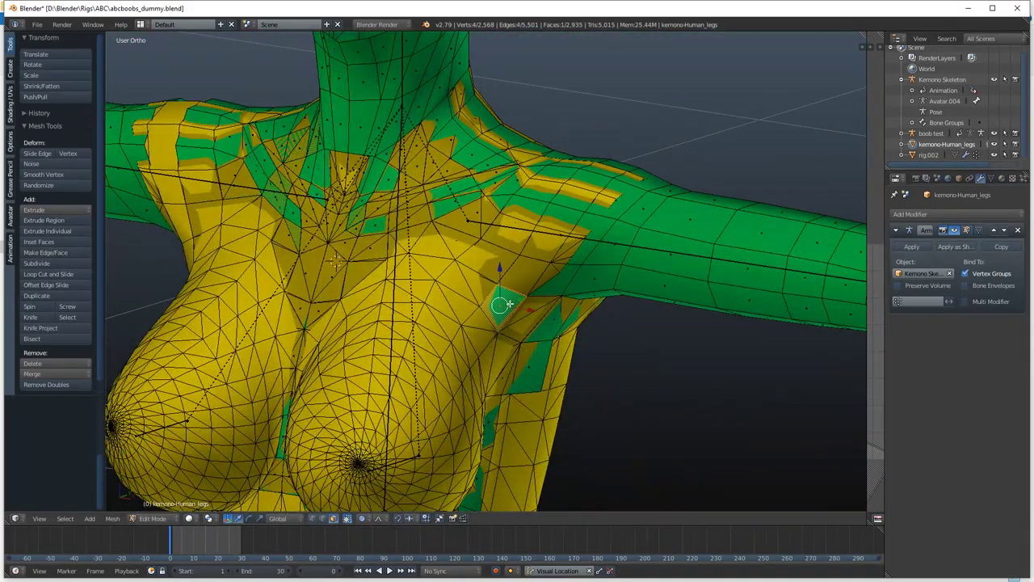
{"action": "right_click", "coordinate": [610, 173], "text": "ctrl"}
{"action": "middle_click_drag", "start_coordinate": [610, 174], "coordinate": [347, 190]}
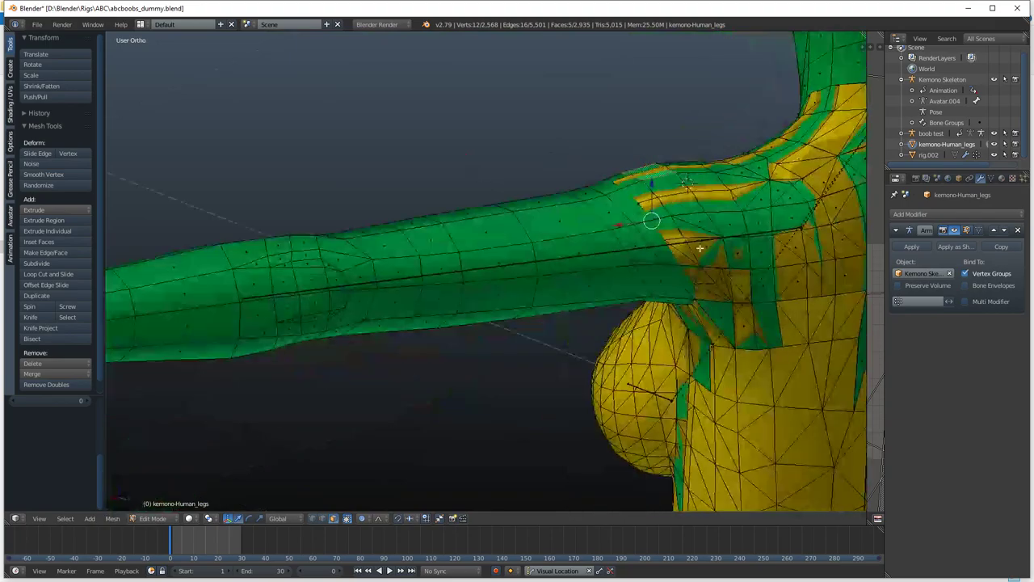
{"action": "right_click", "coordinate": [726, 278], "text": "ctrl"}
{"action": "middle_click_drag", "start_coordinate": [724, 318], "coordinate": [594, 331]}
{"action": "key", "text": "ctrl+KP_Add"}
{"action": "key", "text": "l"}
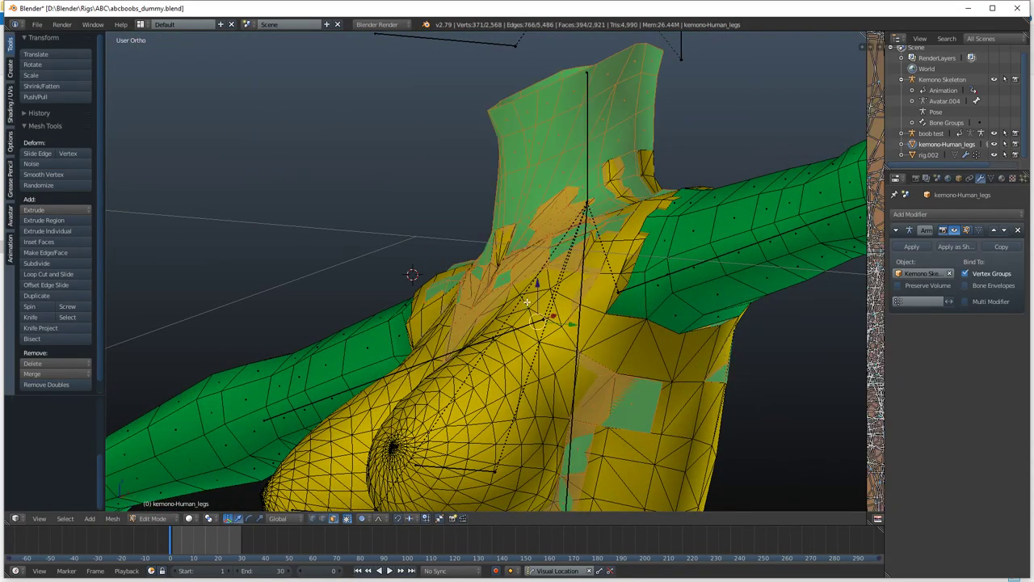
{"action": "middle_click_drag", "start_coordinate": [480, 222], "coordinate": [587, 255]}
{"action": "key", "text": "a"}
Path-select the ring of green faces around the base of the neck, add the missing front faces, and delete the ring.
{"action": "scroll", "coordinate": [452, 231], "scroll_direction": "up", "scroll_amount": 2}
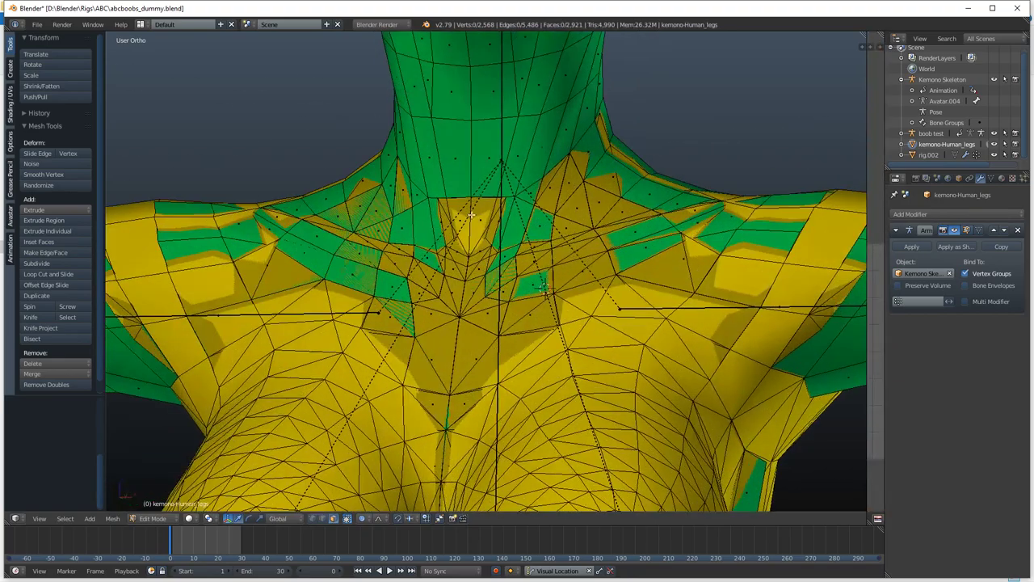
{"action": "right_click", "coordinate": [461, 217]}
{"action": "key", "text": "ctrl+KP_Add"}
{"action": "right_click", "coordinate": [530, 193], "text": "ctrl"}
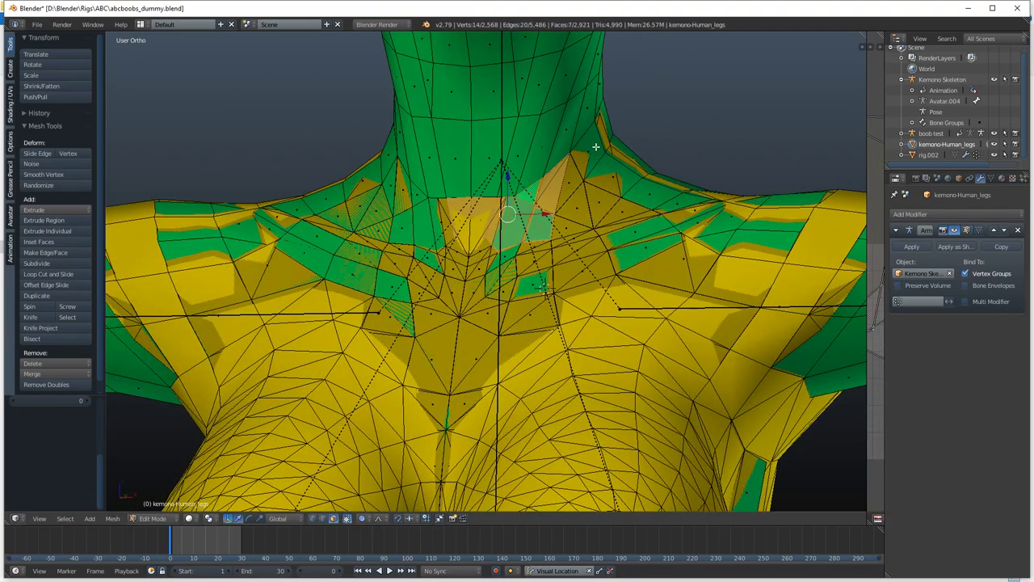
{"action": "right_click", "coordinate": [598, 145], "text": "ctrl"}
{"action": "middle_click_drag", "start_coordinate": [642, 110], "coordinate": [462, 121]}
{"action": "middle_click_drag", "start_coordinate": [821, 92], "coordinate": [543, 185], "text": "shift"}
{"action": "right_click", "coordinate": [542, 185], "text": "ctrl"}
{"action": "middle_click_drag", "start_coordinate": [614, 174], "coordinate": [477, 194]}
{"action": "right_click", "coordinate": [524, 172], "text": "ctrl"}
{"action": "middle_click_drag", "start_coordinate": [627, 165], "coordinate": [446, 189]}
{"action": "right_click", "coordinate": [570, 200], "text": "ctrl"}
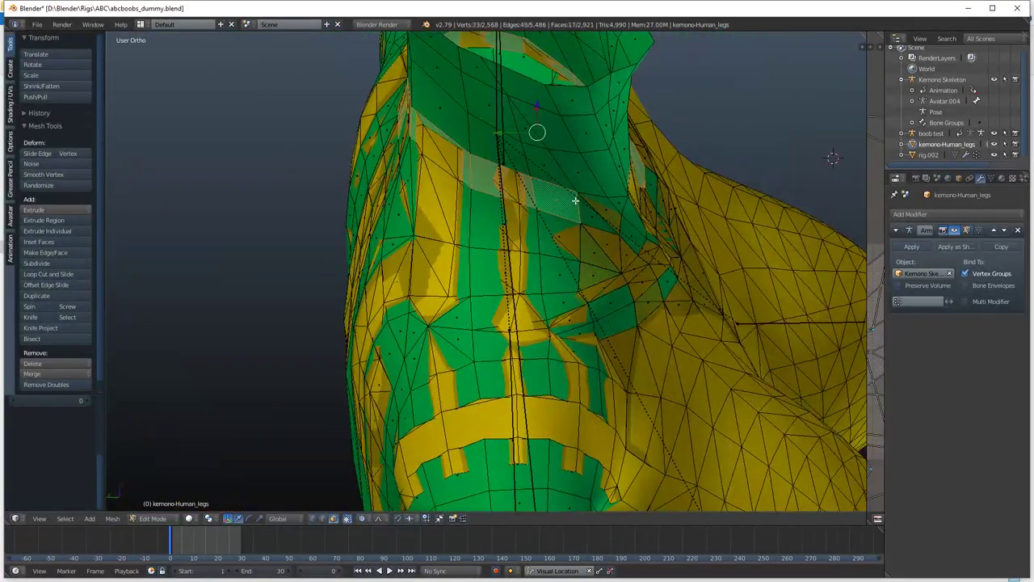
{"action": "middle_click_drag", "start_coordinate": [646, 202], "coordinate": [489, 212]}
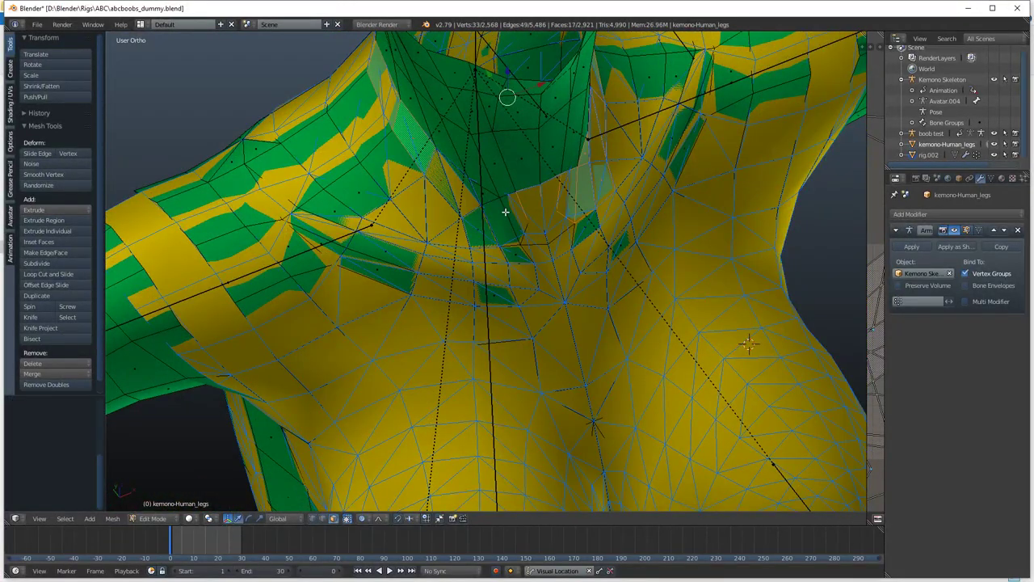
{"action": "key", "text": "ctrl+z"}
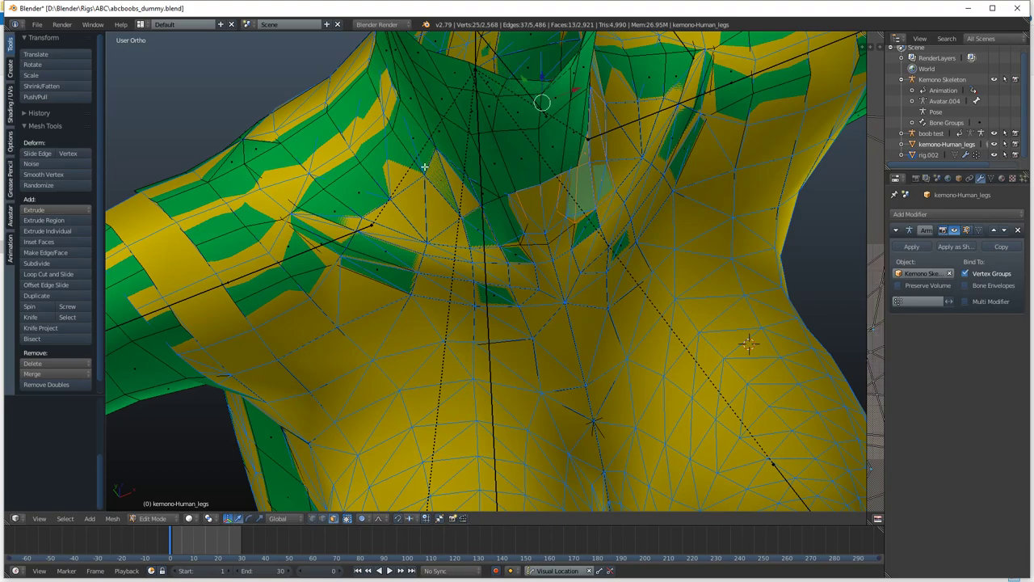
{"action": "key", "text": "ctrl+shift+z"}
{"action": "key", "text": "ctrl+shift+z"}
{"action": "right_click", "coordinate": [516, 216], "text": "shift"}
{"action": "right_click", "coordinate": [499, 215], "text": "shift"}
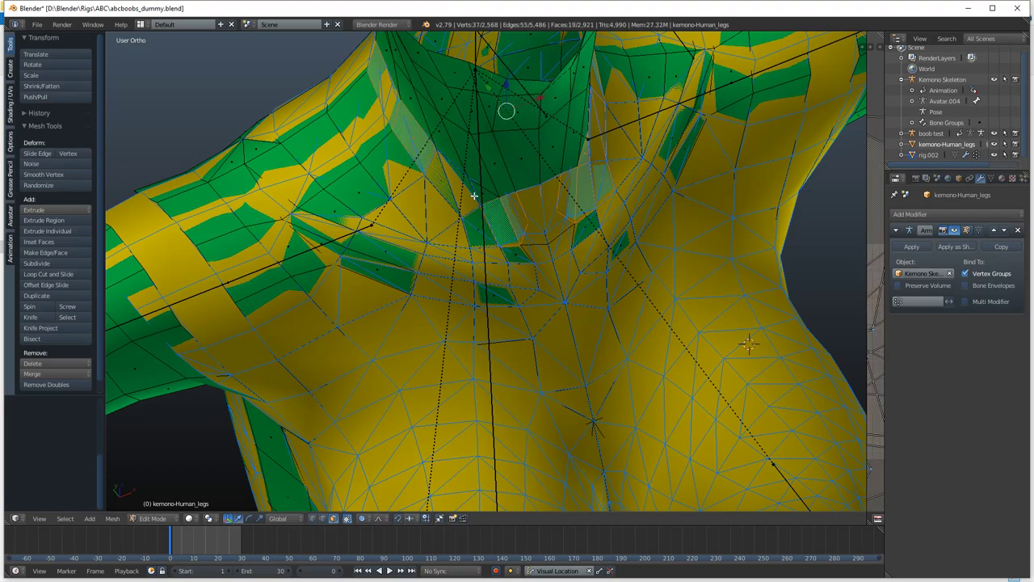
{"action": "right_click", "coordinate": [474, 196], "text": "shift"}
{"action": "right_click", "coordinate": [481, 215], "text": "shift"}
{"action": "key", "text": "x"}
{"action": "left_click", "coordinate": [552, 259]}
{"action": "middle_click_drag", "start_coordinate": [552, 259], "coordinate": [483, 221]}
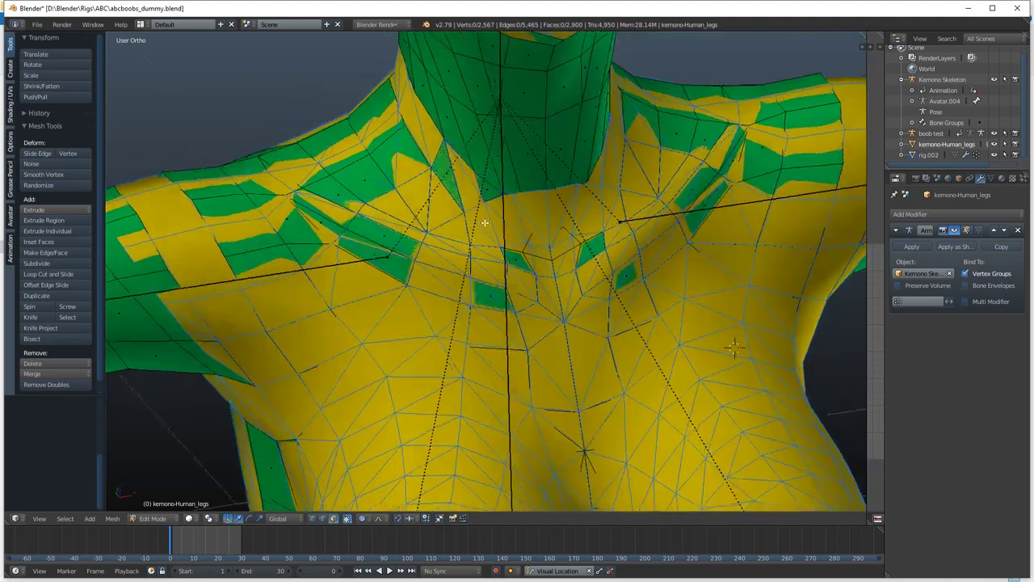
Delete the linked green chest and shoulder faces under the torso and return to Object Mode with nothing selected.
{"action": "key", "text": "l"}
{"action": "scroll", "coordinate": [436, 283], "scroll_direction": "down", "scroll_amount": 4}
{"action": "key", "text": "x"}
{"action": "left_click", "coordinate": [467, 309]}
{"action": "scroll", "coordinate": [492, 251], "scroll_direction": "down", "scroll_amount": 4}
{"action": "middle_click_drag", "start_coordinate": [485, 308], "coordinate": [468, 200], "text": "shift"}
{"action": "key", "text": "Tab"}
{"action": "right_click", "coordinate": [460, 211]}
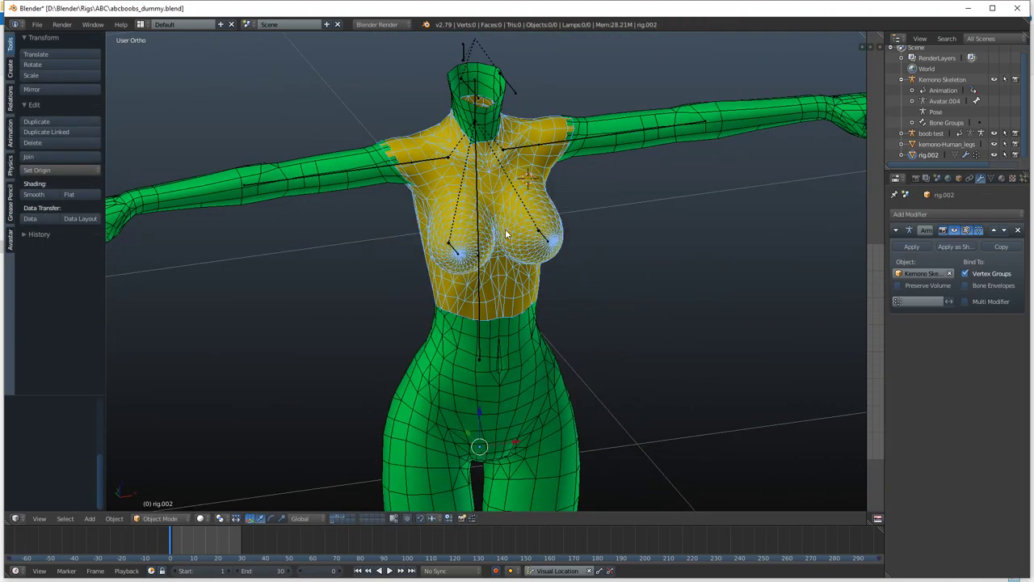
{"action": "middle_click_drag", "start_coordinate": [505, 229], "coordinate": [537, 225]}
{"action": "scroll", "coordinate": [537, 224], "scroll_direction": "up", "scroll_amount": 1}
{"action": "key", "text": "a"}
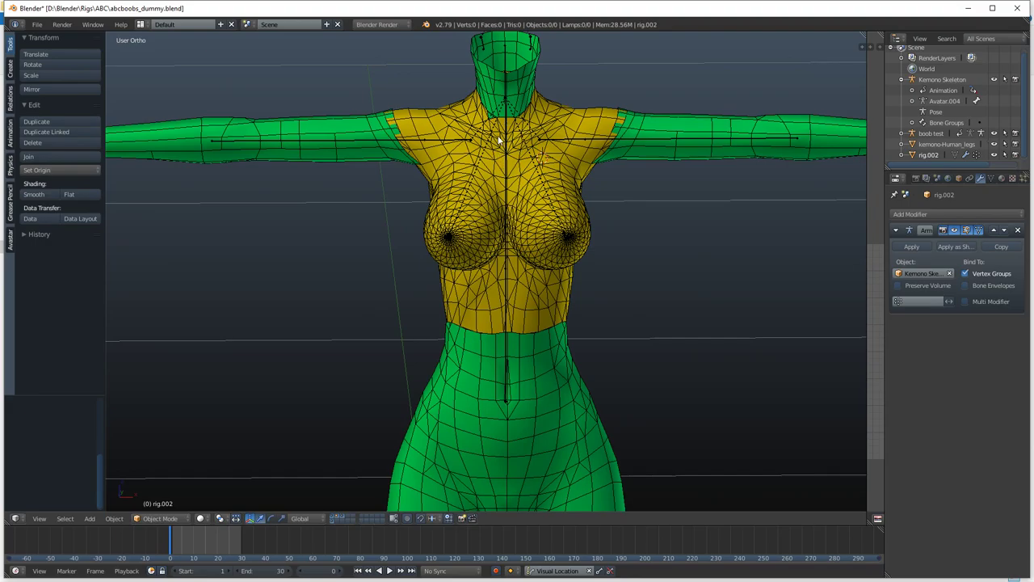
Edit the green body again and delete the leftover face poking through the torso's abdomen.
{"action": "middle_click_drag", "start_coordinate": [499, 139], "coordinate": [527, 139]}
{"action": "right_click", "coordinate": [476, 347]}
{"action": "right_click", "coordinate": [464, 319], "text": "shift"}
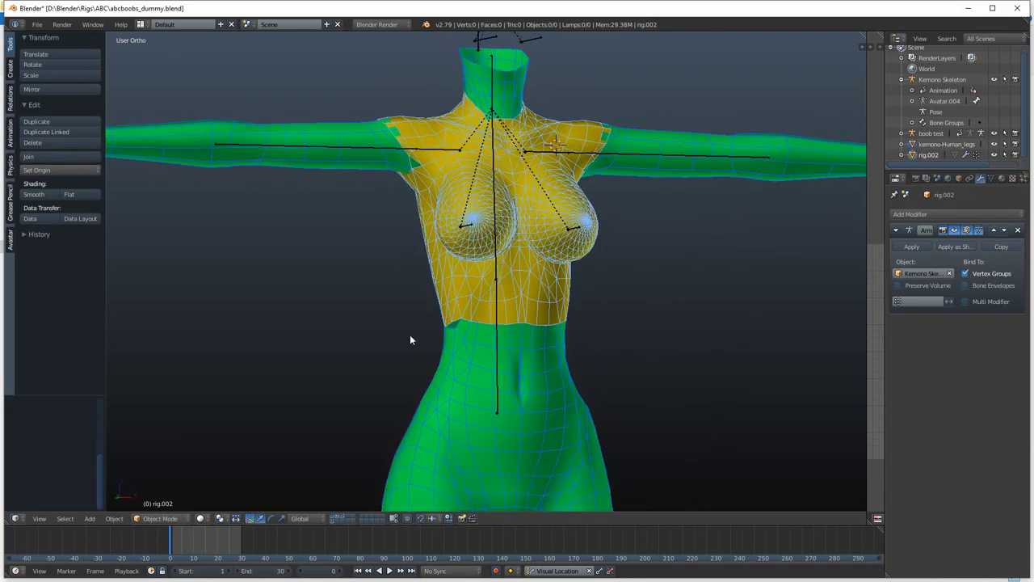
{"action": "right_click", "coordinate": [481, 280]}
{"action": "scroll", "coordinate": [482, 330], "scroll_direction": "up", "scroll_amount": 4}
{"action": "key", "text": "Tab"}
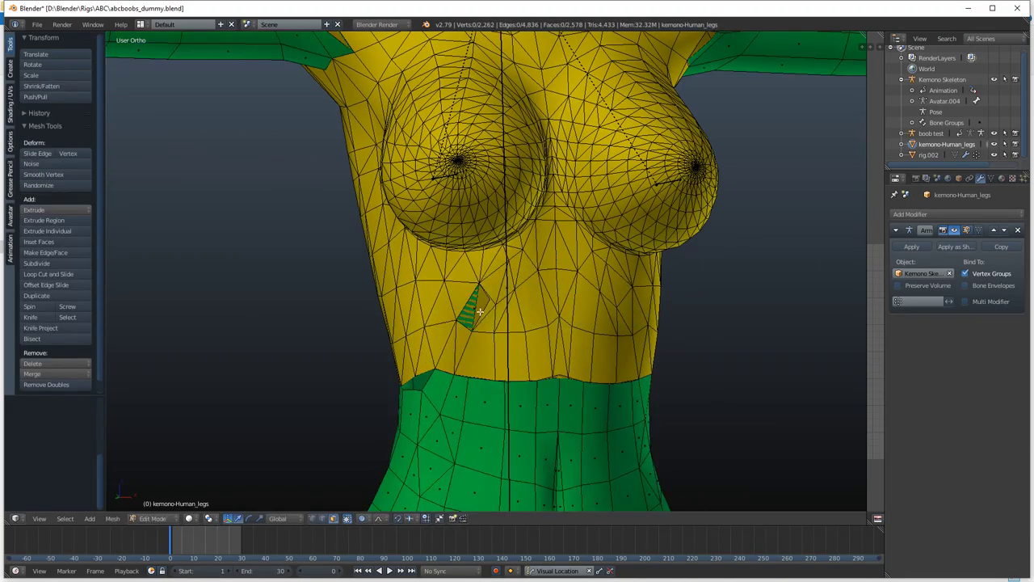
{"action": "right_click", "coordinate": [473, 308]}
{"action": "key", "text": "x"}
{"action": "left_click", "coordinate": [475, 317]}
{"action": "scroll", "coordinate": [460, 236], "scroll_direction": "down", "scroll_amount": 4}
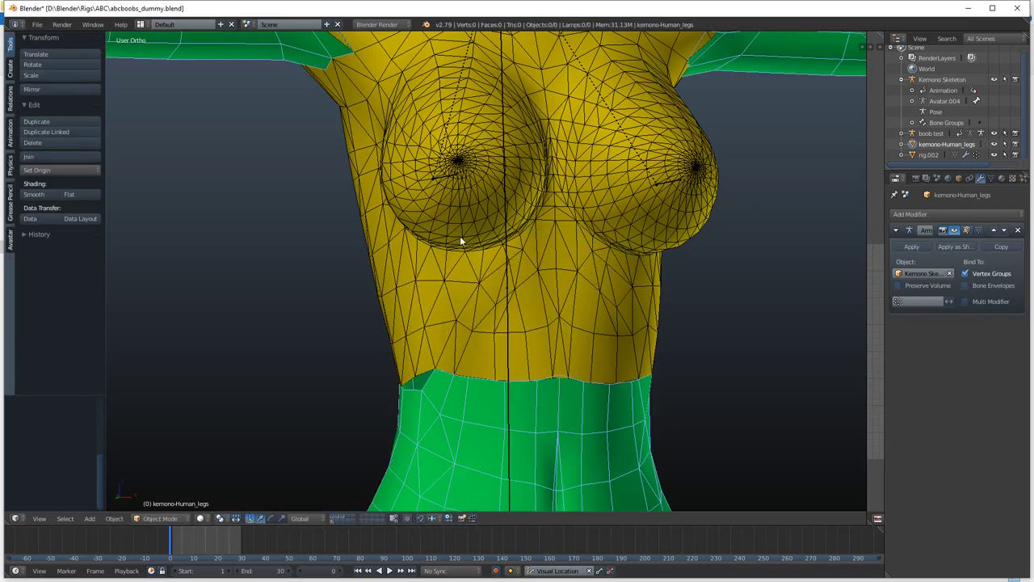
Join the green kemono-Human_legs body into the rig.002 torso from Object Mode.
{"action": "key", "text": "Tab"}
{"action": "right_click", "coordinate": [473, 314], "text": "shift"}
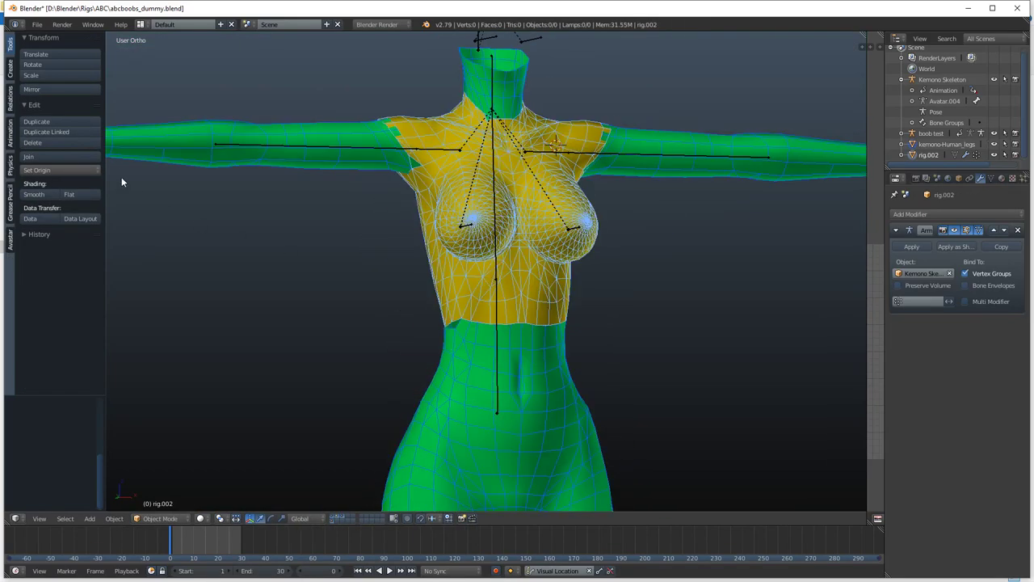
{"action": "left_click", "coordinate": [53, 156]}
Examine the joined body from several angles and quit Blender to return to the ABC folder.
{"action": "middle_click_drag", "start_coordinate": [448, 331], "coordinate": [363, 301], "text": "shift"}
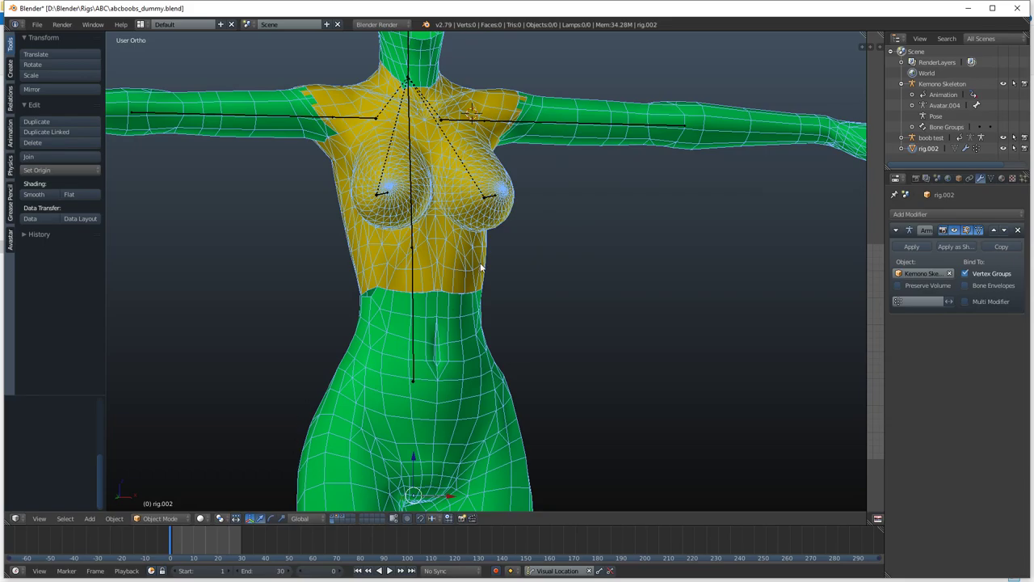
{"action": "middle_click_drag", "start_coordinate": [480, 267], "coordinate": [388, 224]}
{"action": "scroll", "coordinate": [442, 260], "scroll_direction": "down", "scroll_amount": 4}
{"action": "middle_click_drag", "start_coordinate": [500, 239], "coordinate": [564, 256]}
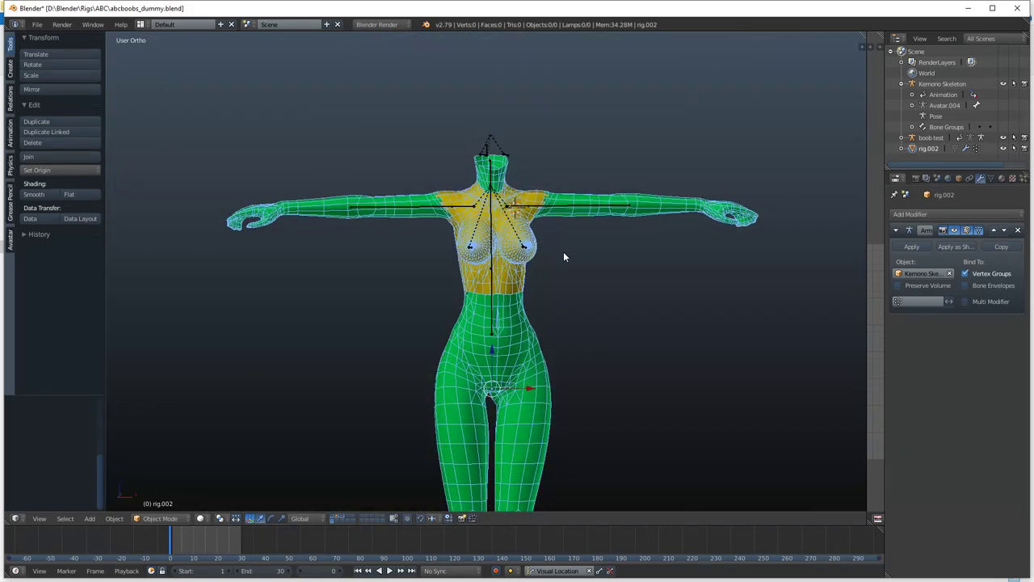
{"action": "scroll", "coordinate": [444, 250], "scroll_direction": "up", "scroll_amount": 3}
{"action": "middle_click_drag", "start_coordinate": [476, 291], "coordinate": [514, 209]}
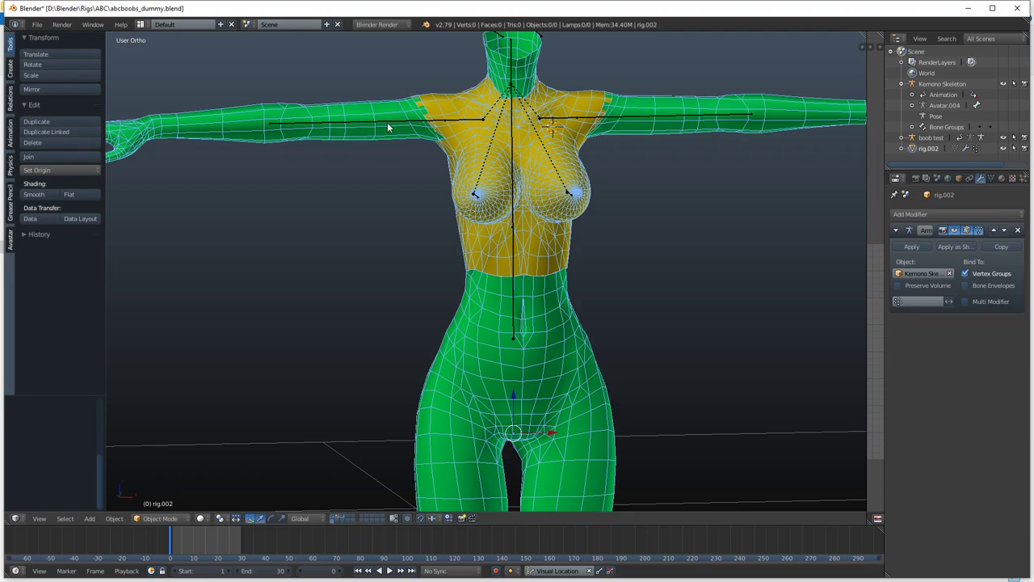
{"action": "middle_click_drag", "start_coordinate": [466, 196], "coordinate": [376, 309]}
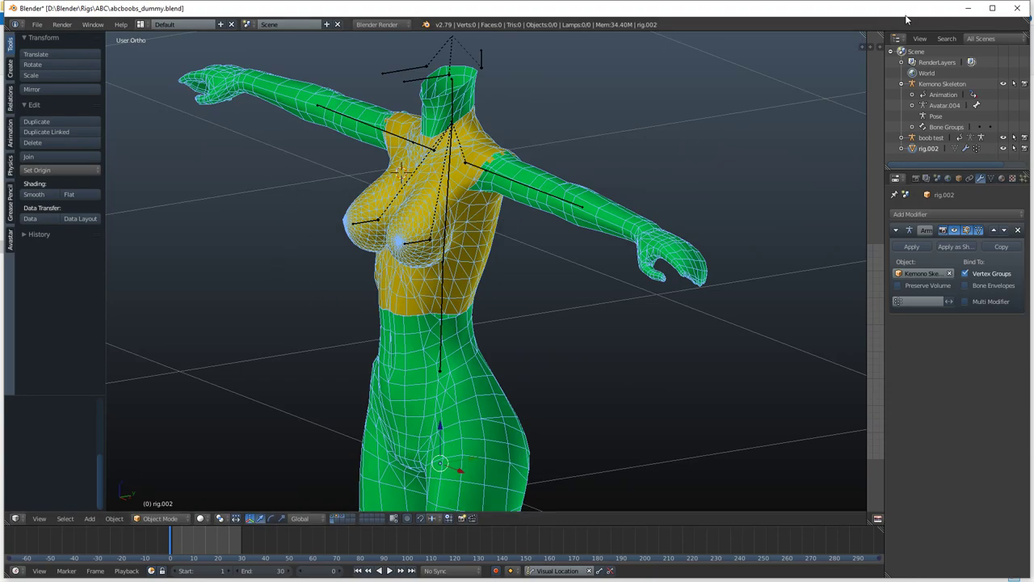
{"action": "left_click", "coordinate": [1017, 8]}
{"action": "left_click", "coordinate": [522, 334]}
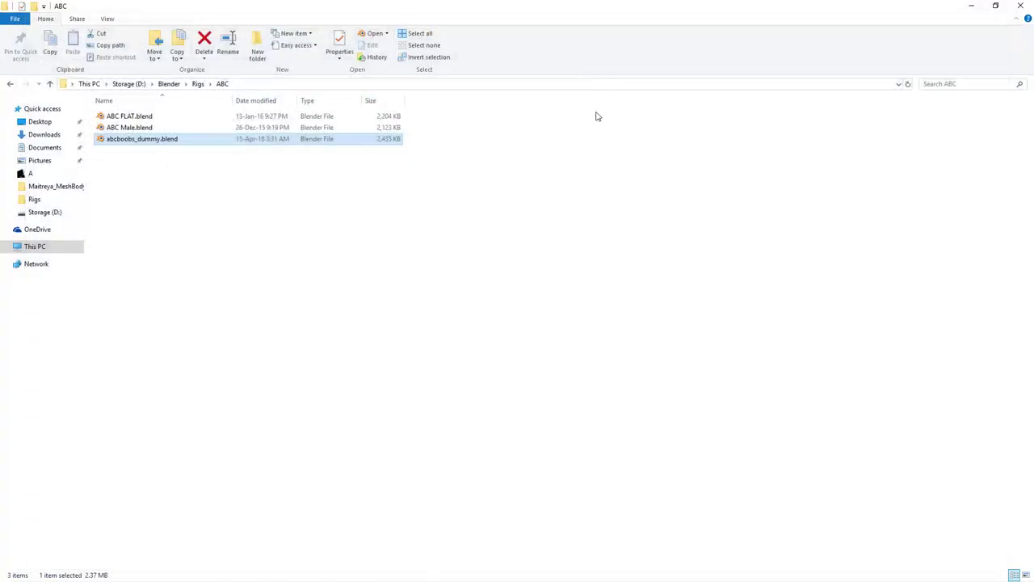
Open Bunny Female.blend from the Bunny folder inside Rigs.
{"action": "left_click", "coordinate": [197, 84]}
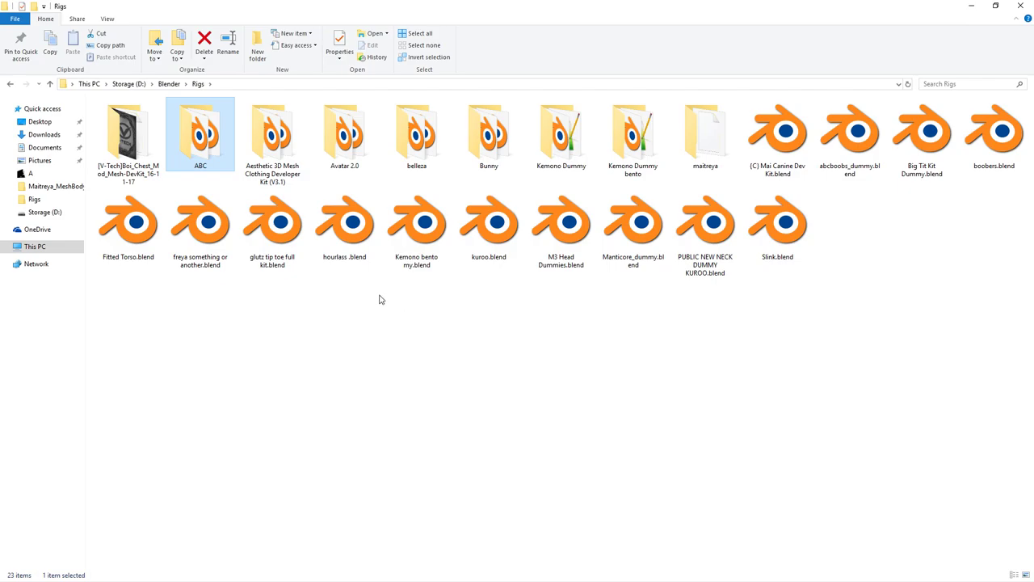
{"action": "double_click", "coordinate": [484, 135]}
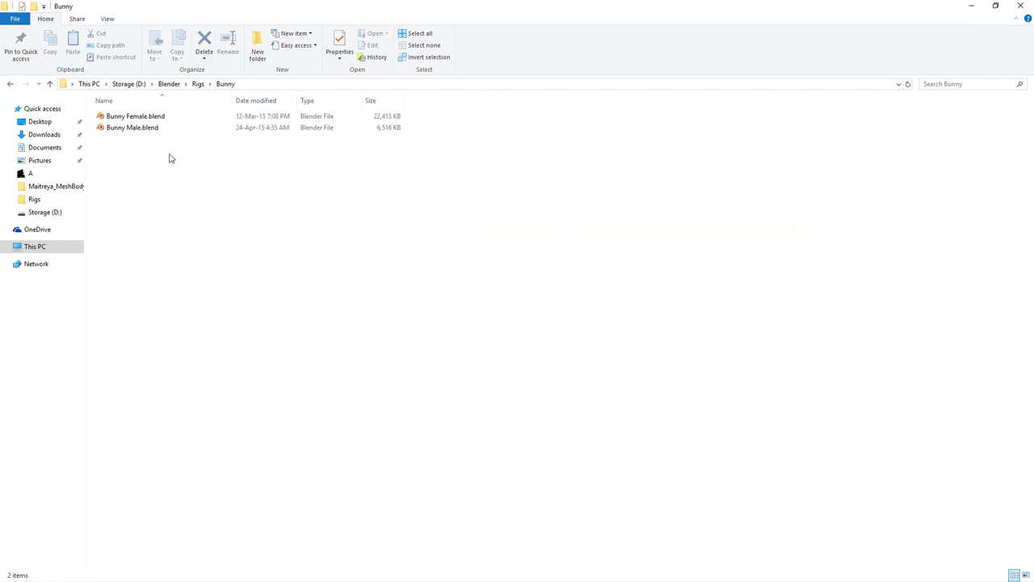
{"action": "double_click", "coordinate": [174, 118]}
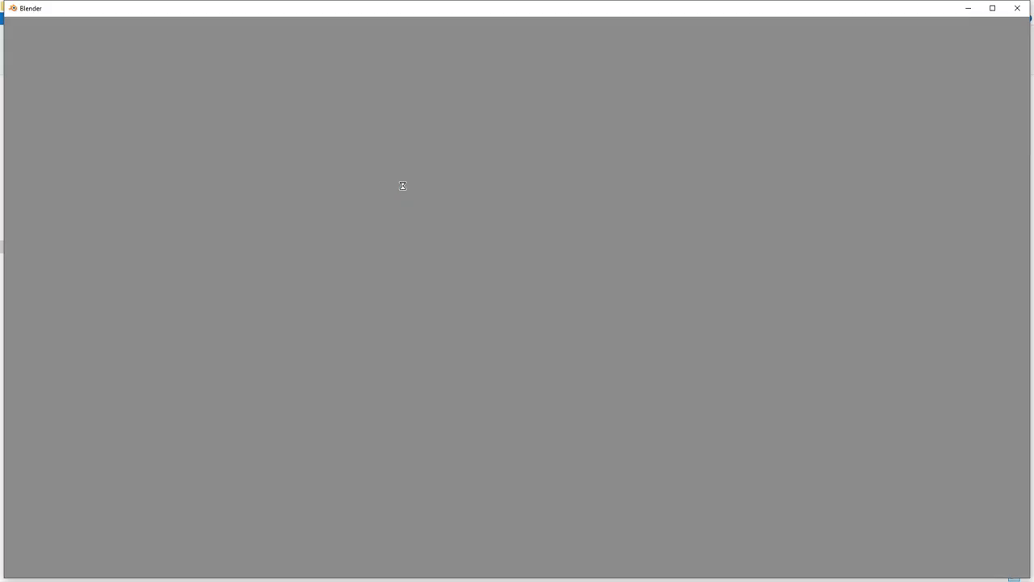
Enlarge the Outliner to show the full scene hierarchy and collapse the Avatar entry.
{"action": "middle_click_drag", "start_coordinate": [460, 222], "coordinate": [434, 219]}
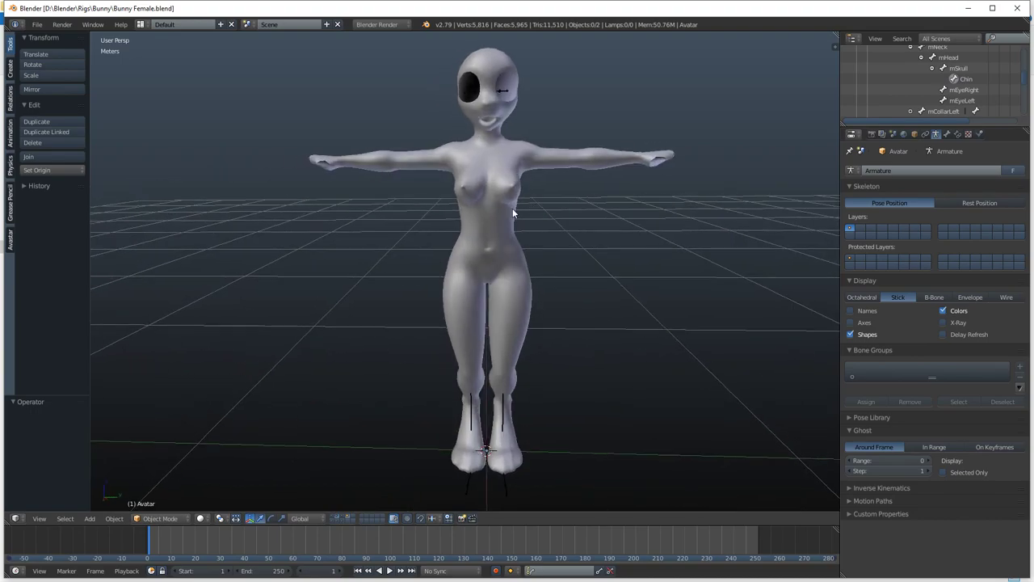
{"action": "middle_click_drag", "start_coordinate": [513, 207], "coordinate": [883, 125]}
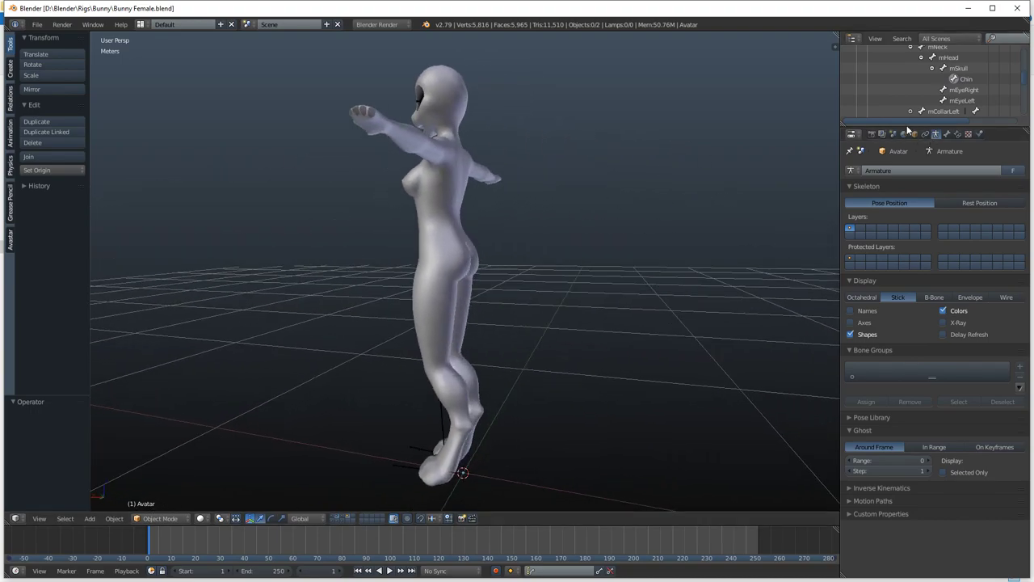
{"action": "left_click_drag", "start_coordinate": [905, 123], "coordinate": [903, 393]}
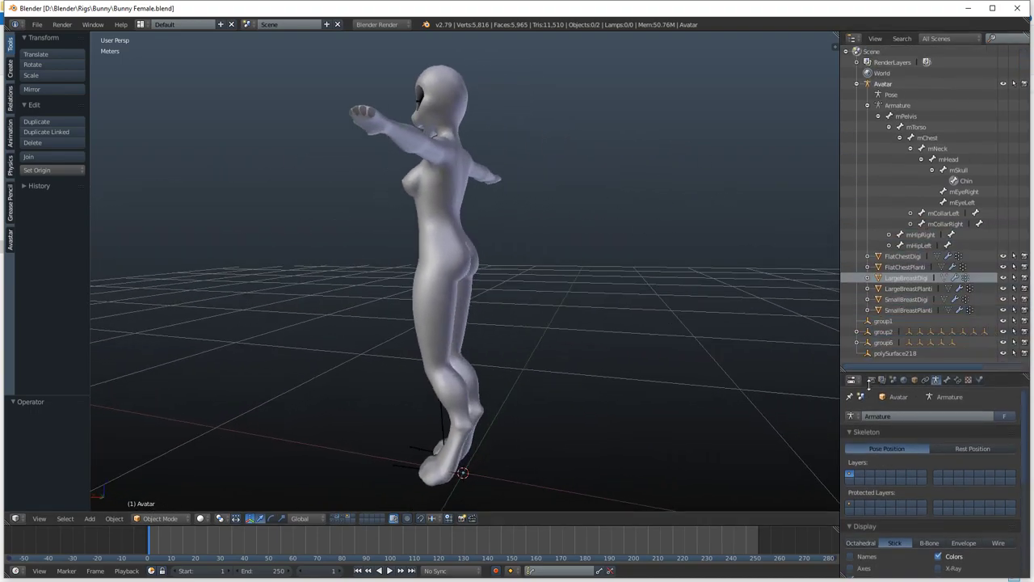
{"action": "left_click", "coordinate": [857, 84]}
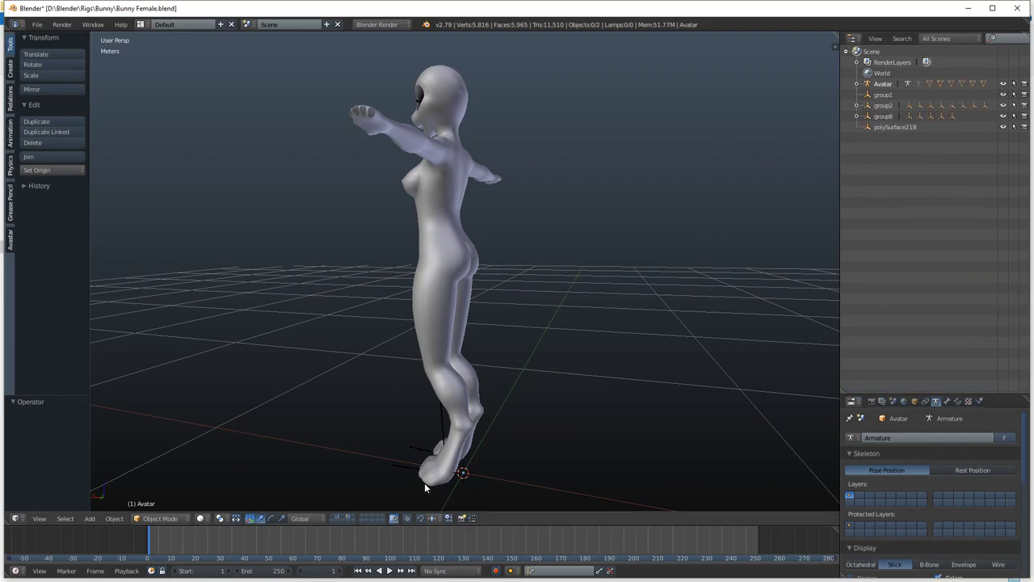
Switch through the scene layers and display several together so the different Bunny body variants are shown at once.
{"action": "left_click", "coordinate": [345, 515], "text": "shift"}
{"action": "left_click", "coordinate": [334, 518]}
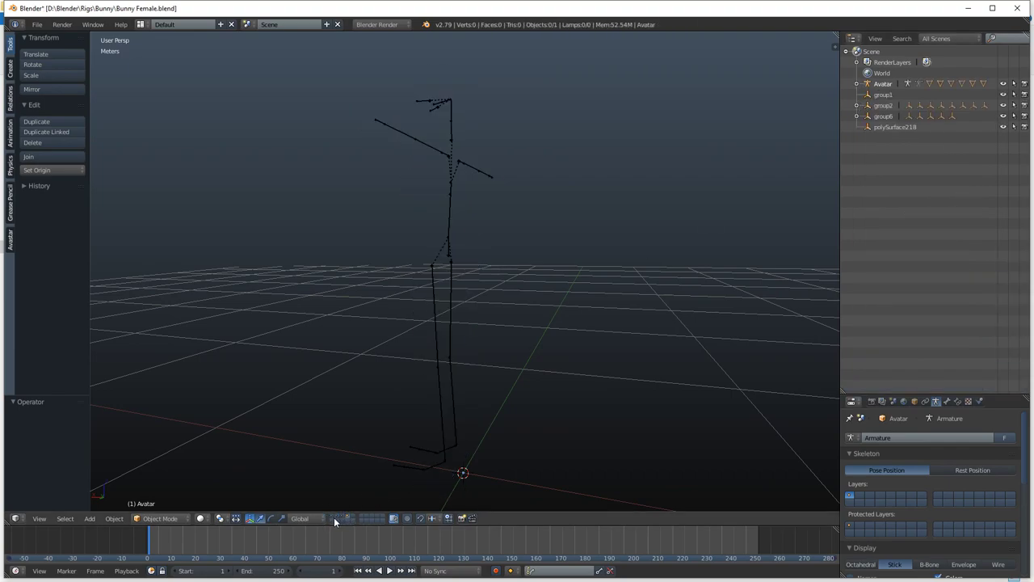
{"action": "left_click", "coordinate": [341, 516], "text": "shift"}
{"action": "left_click", "coordinate": [341, 517], "text": "shift"}
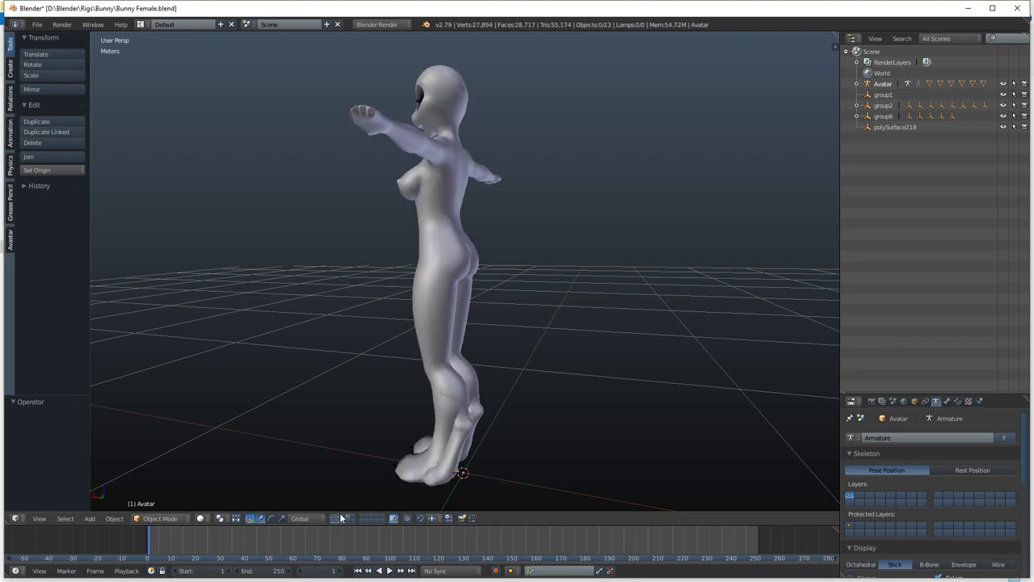
Select the FlatChestPlanti mesh and enter Edit Mode to display its wireframe.
{"action": "middle_click_drag", "start_coordinate": [421, 437], "coordinate": [575, 304]}
{"action": "right_click", "coordinate": [504, 297]}
{"action": "middle_click_drag", "start_coordinate": [503, 297], "coordinate": [503, 365]}
{"action": "key", "text": "Tab"}
{"action": "left_click", "coordinate": [685, 224]}
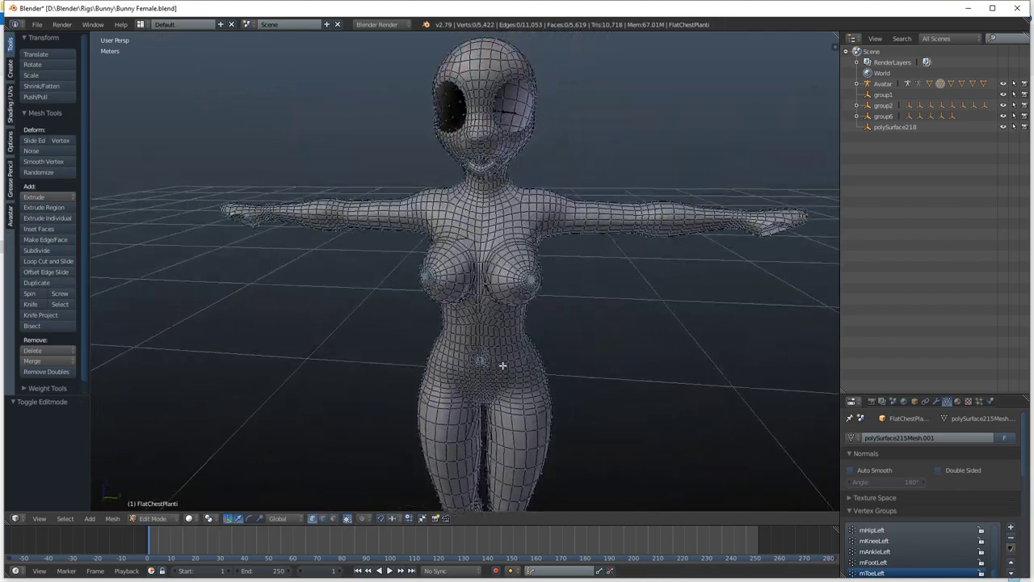
Examine the Bunny body's mesh topology around the chest, abdomen, hips and legs from several angles.
{"action": "middle_click_drag", "start_coordinate": [452, 223], "coordinate": [517, 257]}
{"action": "scroll", "coordinate": [496, 216], "scroll_direction": "up", "scroll_amount": 2}
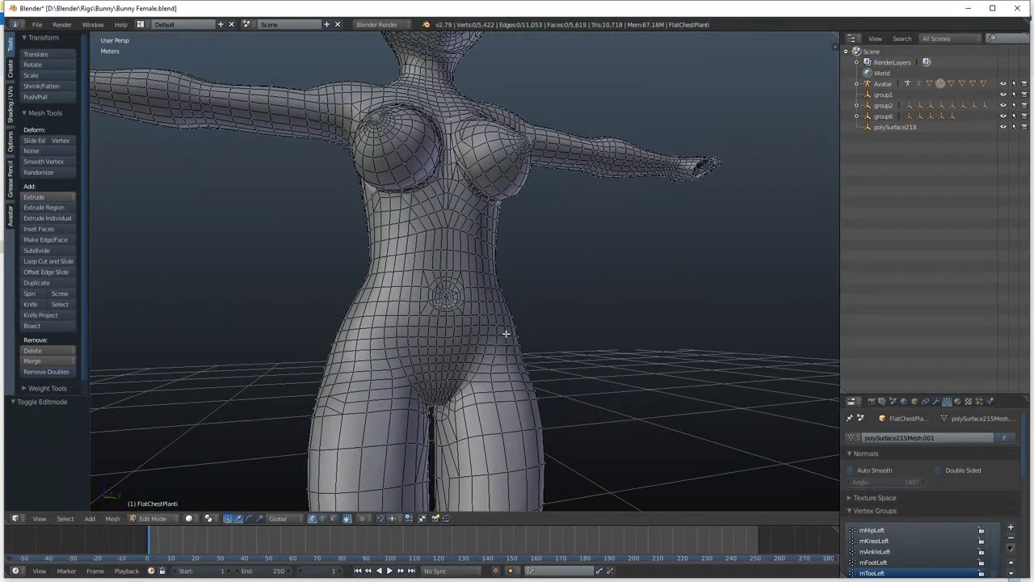
{"action": "middle_click_drag", "start_coordinate": [506, 334], "coordinate": [580, 38], "text": "shift"}
{"action": "middle_click_drag", "start_coordinate": [549, 323], "coordinate": [533, 138], "text": "shift"}
{"action": "middle_click_drag", "start_coordinate": [536, 356], "coordinate": [484, 292]}
{"action": "middle_click_drag", "start_coordinate": [376, 209], "coordinate": [532, 348]}
{"action": "middle_click_drag", "start_coordinate": [340, 322], "coordinate": [365, 335]}
{"action": "key", "text": "Tab"}
{"action": "scroll", "coordinate": [533, 342], "scroll_direction": "up", "scroll_amount": 3}
{"action": "middle_click_drag", "start_coordinate": [533, 342], "coordinate": [494, 285]}
{"action": "scroll", "coordinate": [493, 285], "scroll_direction": "down", "scroll_amount": 7}
{"action": "middle_click_drag", "start_coordinate": [384, 429], "coordinate": [442, 338], "text": "shift"}
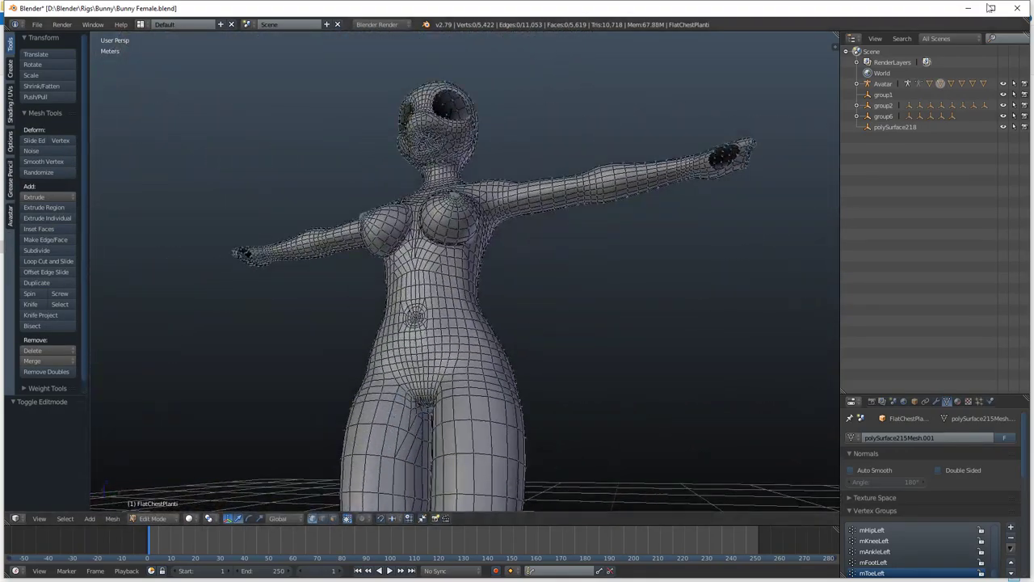
Quit Blender without saving the Bunny file and return to the Rigs folder.
{"action": "left_click", "coordinate": [1017, 8]}
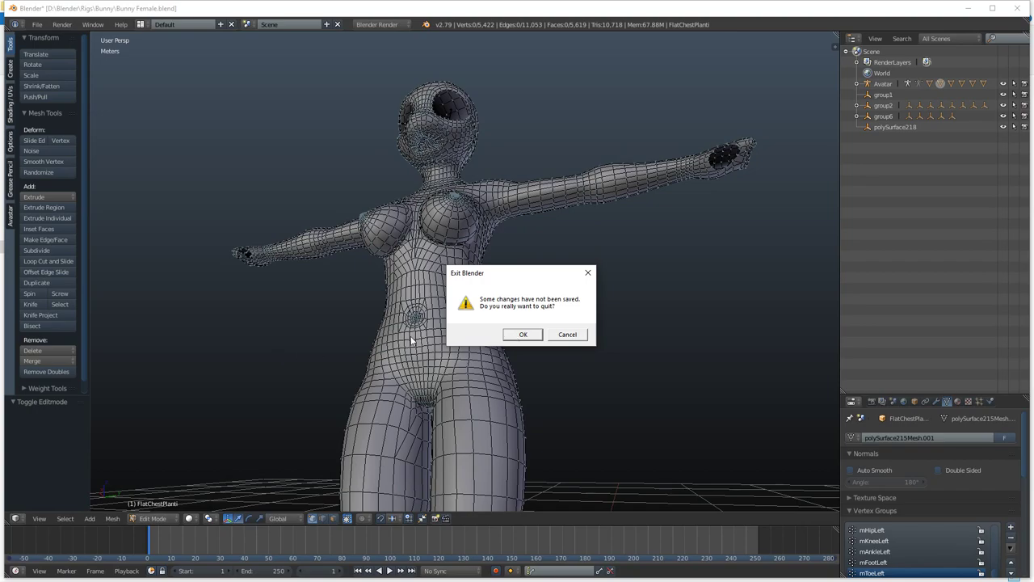
{"action": "left_click", "coordinate": [526, 334]}
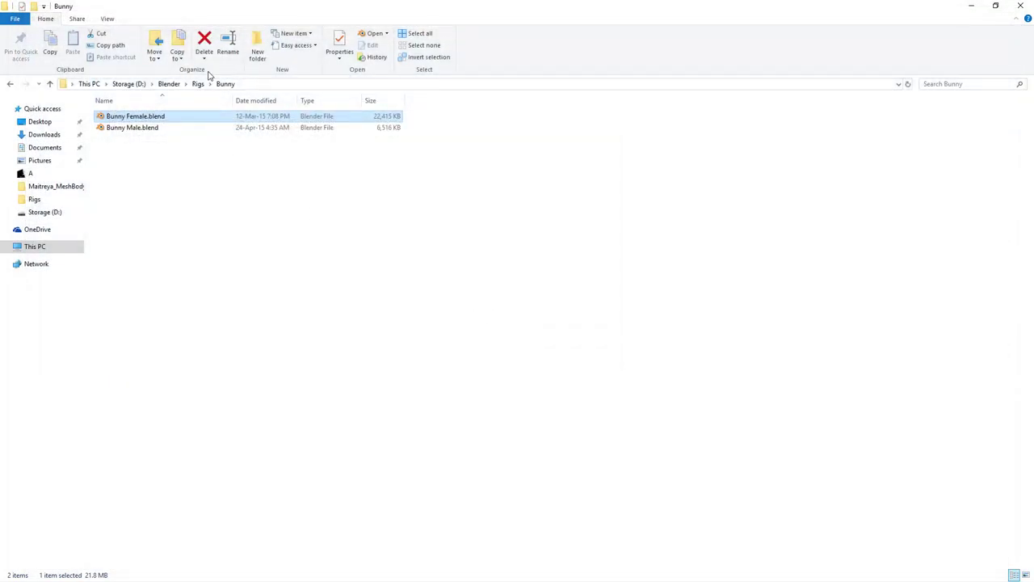
{"action": "left_click", "coordinate": [198, 84]}
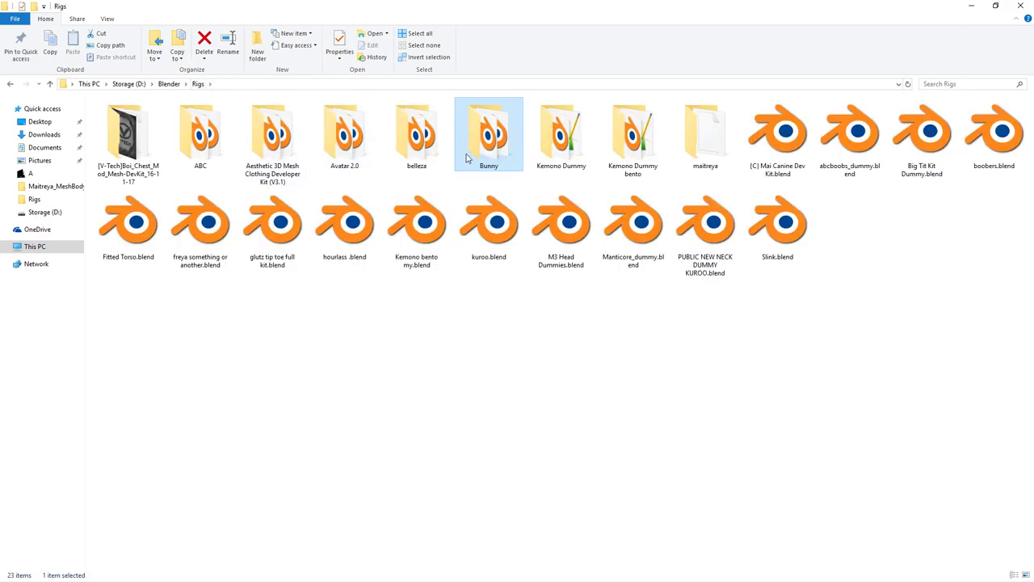